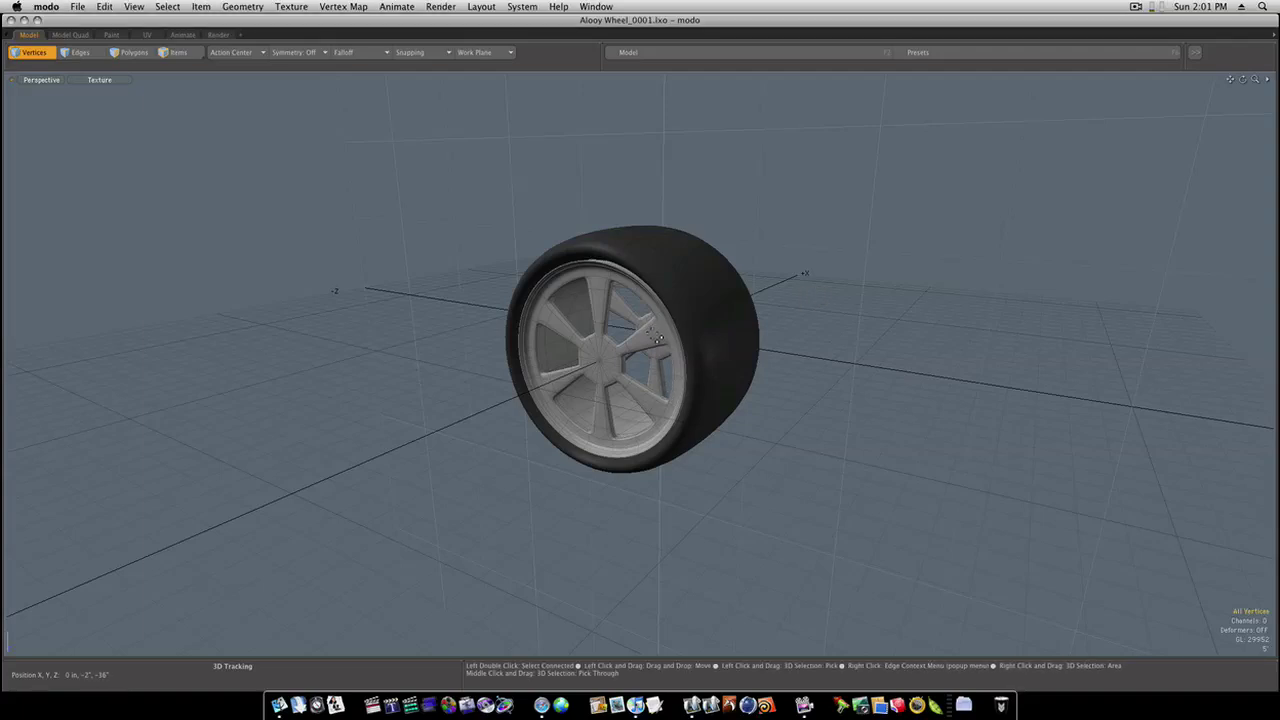
Select all connected polygons of the tyre and hide them to expose the rim.
{"action": "left_click_drag", "start_coordinate": [682, 316], "coordinate": [600, 300], "text": "alt"}
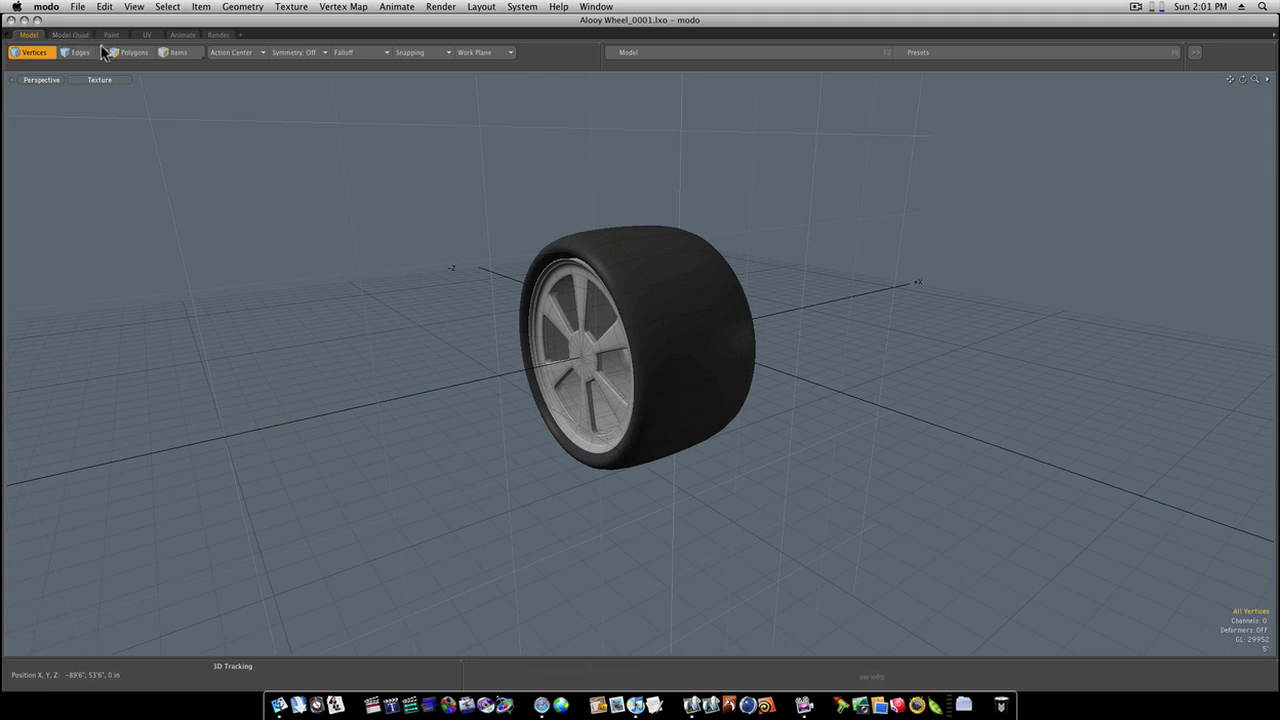
{"action": "left_click", "coordinate": [130, 57]}
{"action": "double_click", "coordinate": [645, 296]}
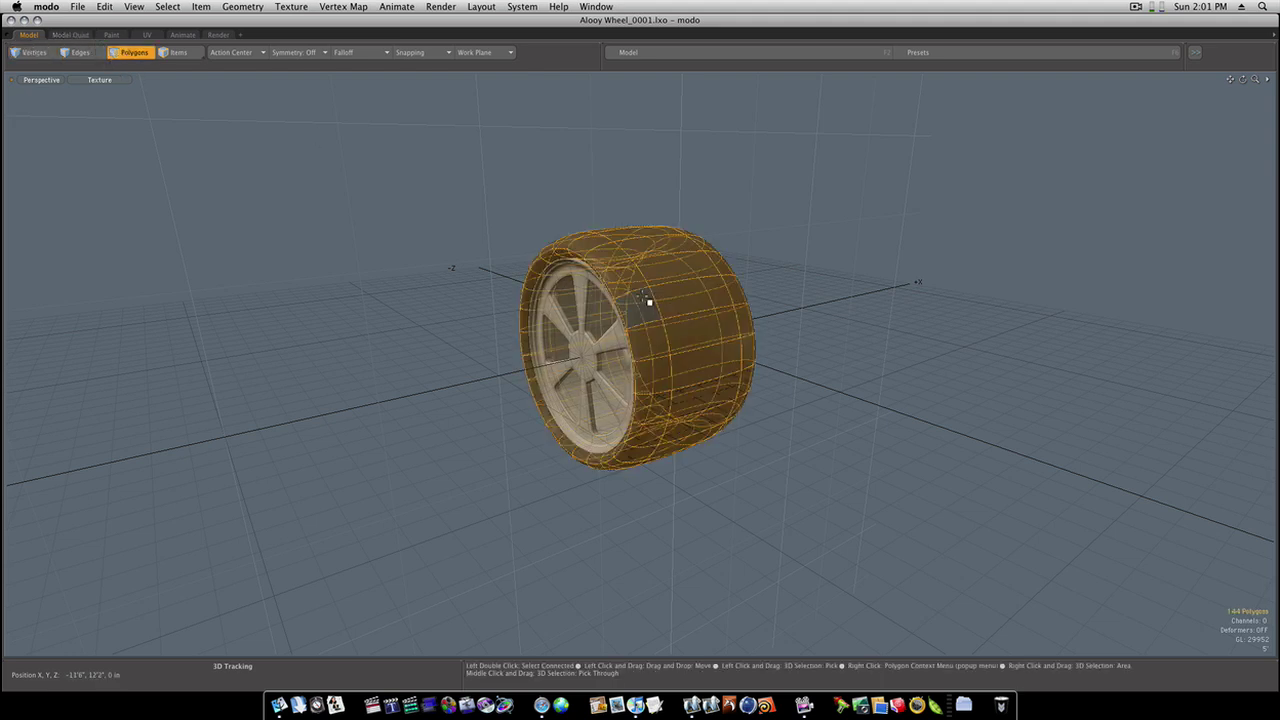
{"action": "key", "text": "h"}
{"action": "left_click_drag", "start_coordinate": [663, 309], "coordinate": [574, 289], "text": "alt"}
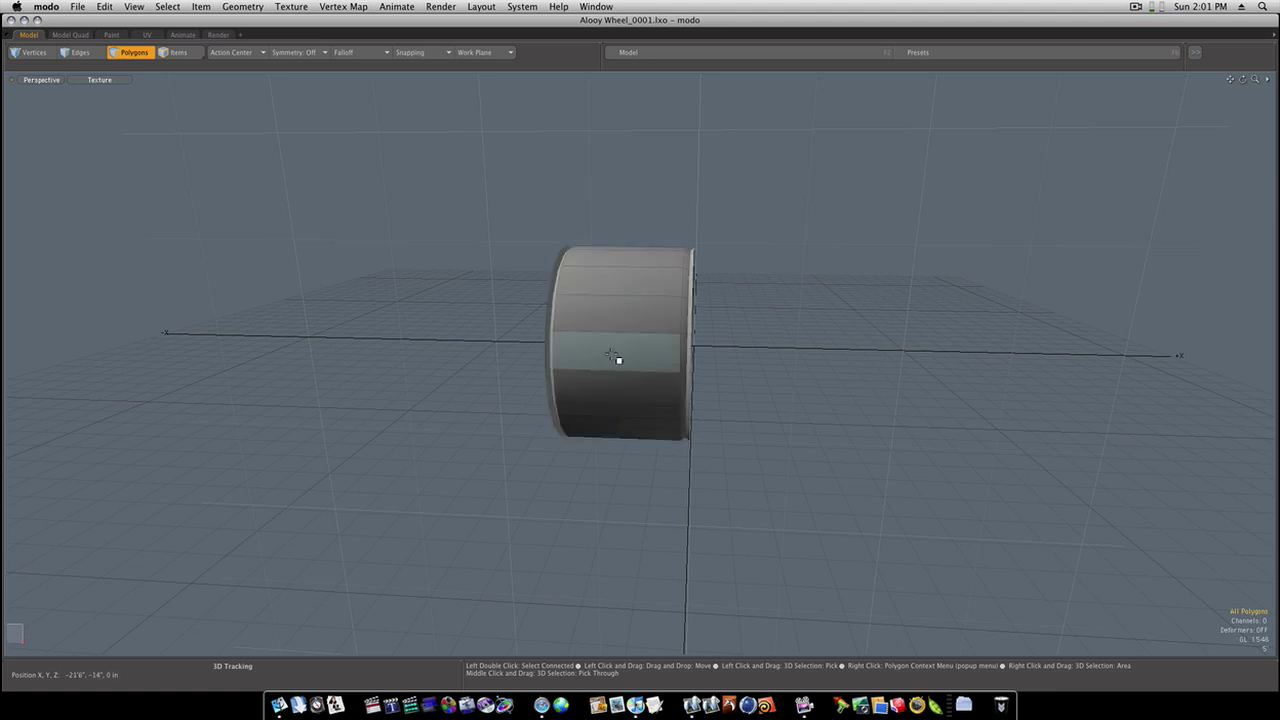
Loop slice the rim's outer barrel with a single edge loop around its middle, then clear the selection.
{"action": "left_click_drag", "start_coordinate": [617, 358], "coordinate": [623, 323]}
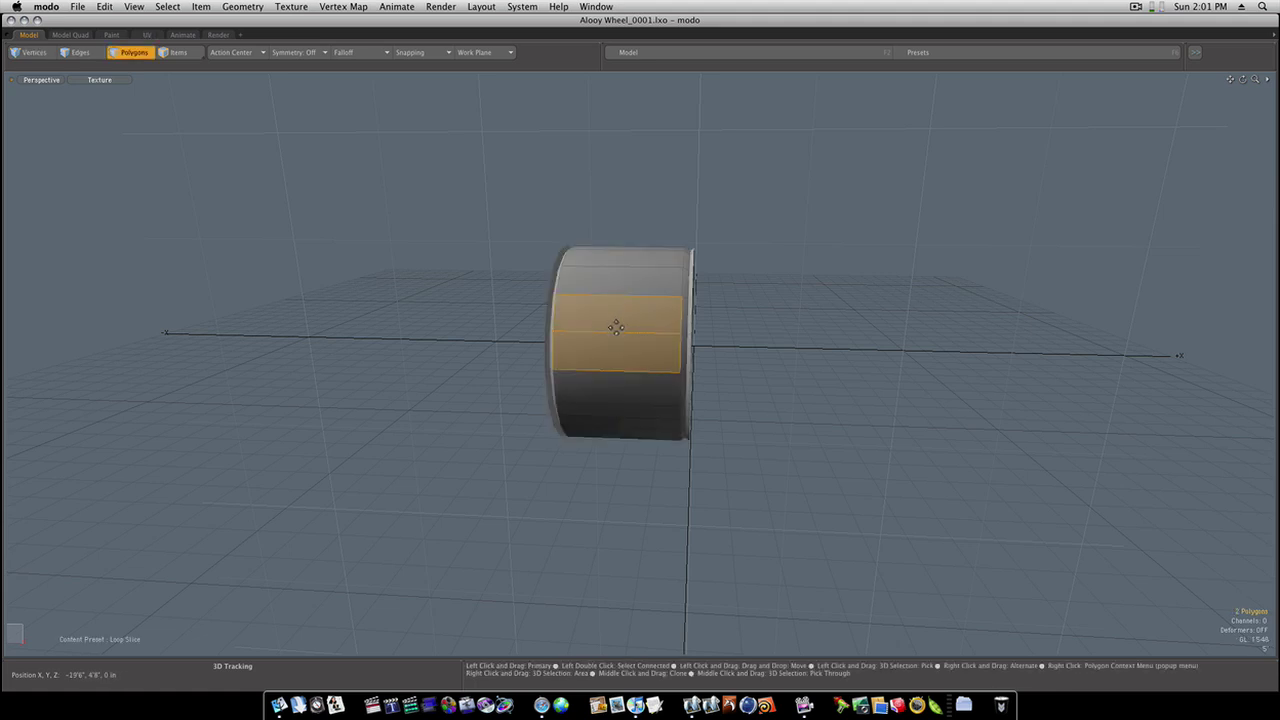
{"action": "left_click", "coordinate": [756, 54]}
{"action": "left_click_drag", "start_coordinate": [2, 98], "coordinate": [172, 95]}
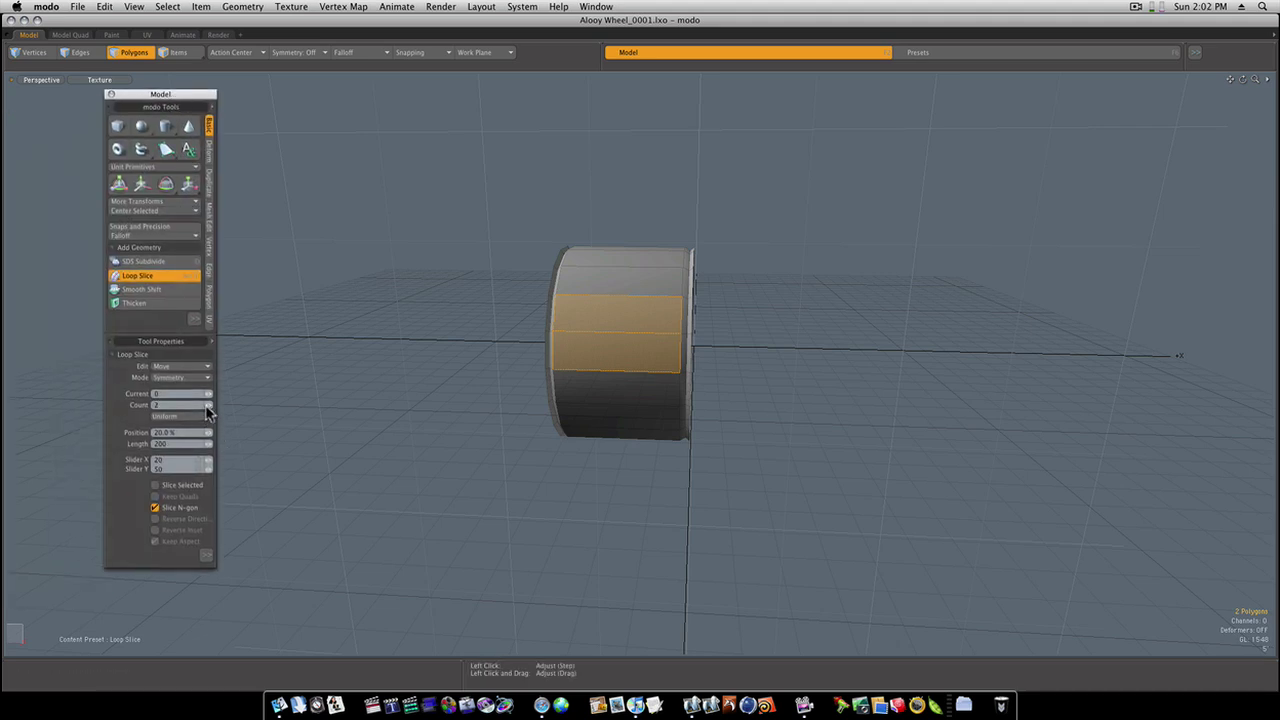
{"action": "left_click", "coordinate": [640, 306]}
{"action": "key", "text": "q"}
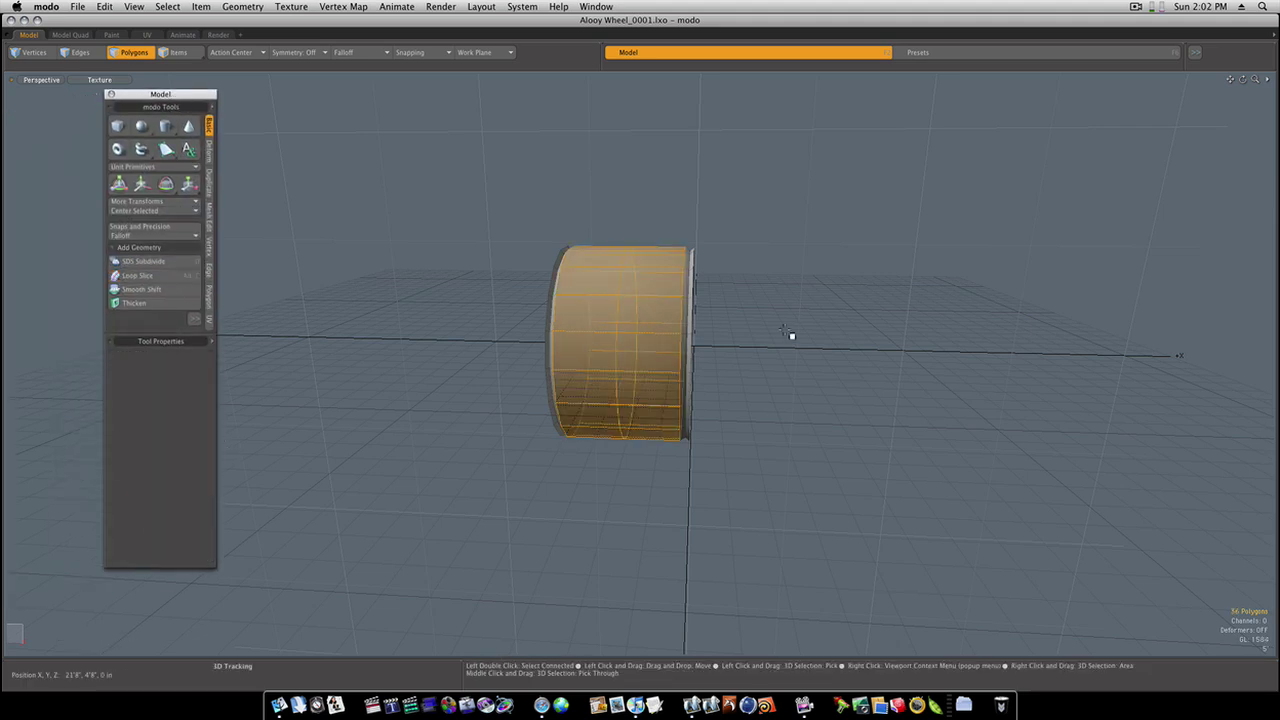
{"action": "left_click", "coordinate": [791, 335]}
Lasso all rim polygons on the +X half of the wheel and delete them.
{"action": "mouse_move", "coordinate": [769, 347]}
{"action": "left_mouse_down", "text": "alt"}
{"action": "mouse_move", "coordinate": [777, 329]}
{"action": "mouse_move", "coordinate": [787, 337]}
{"action": "left_mouse_up", "text": "alt"}
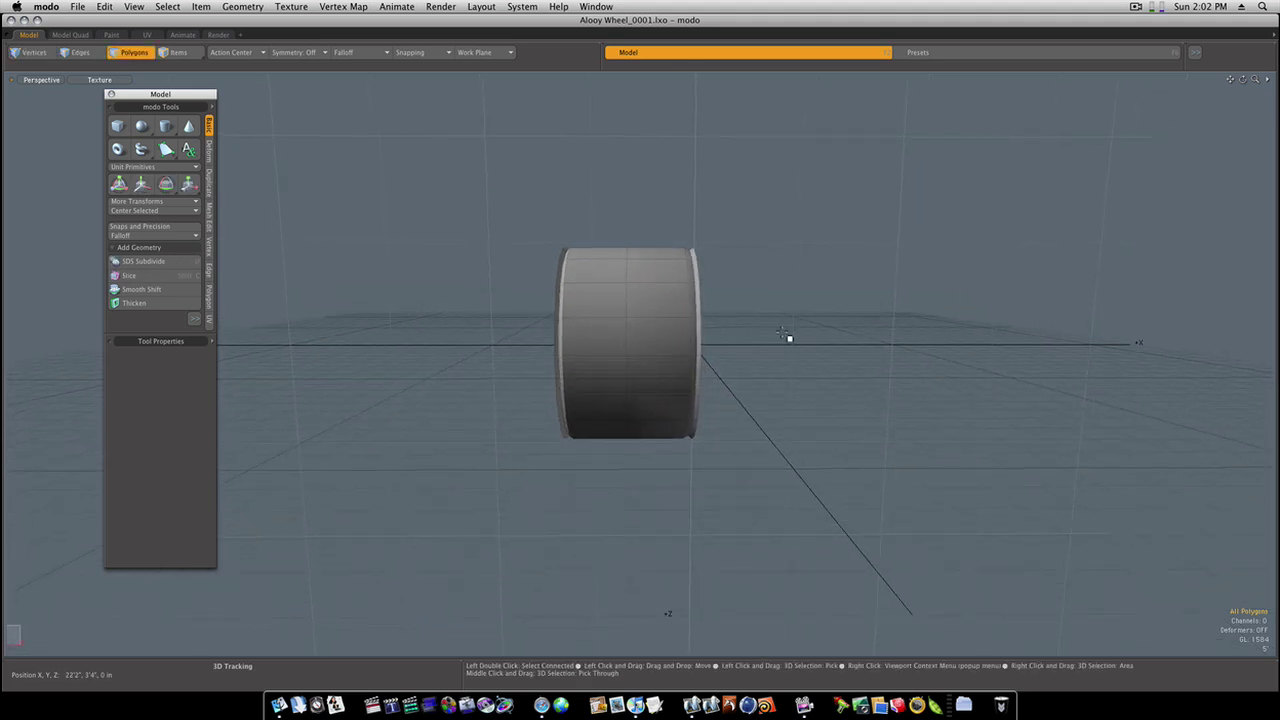
{"action": "right_click_drag", "start_coordinate": [843, 192], "coordinate": [618, 527]}
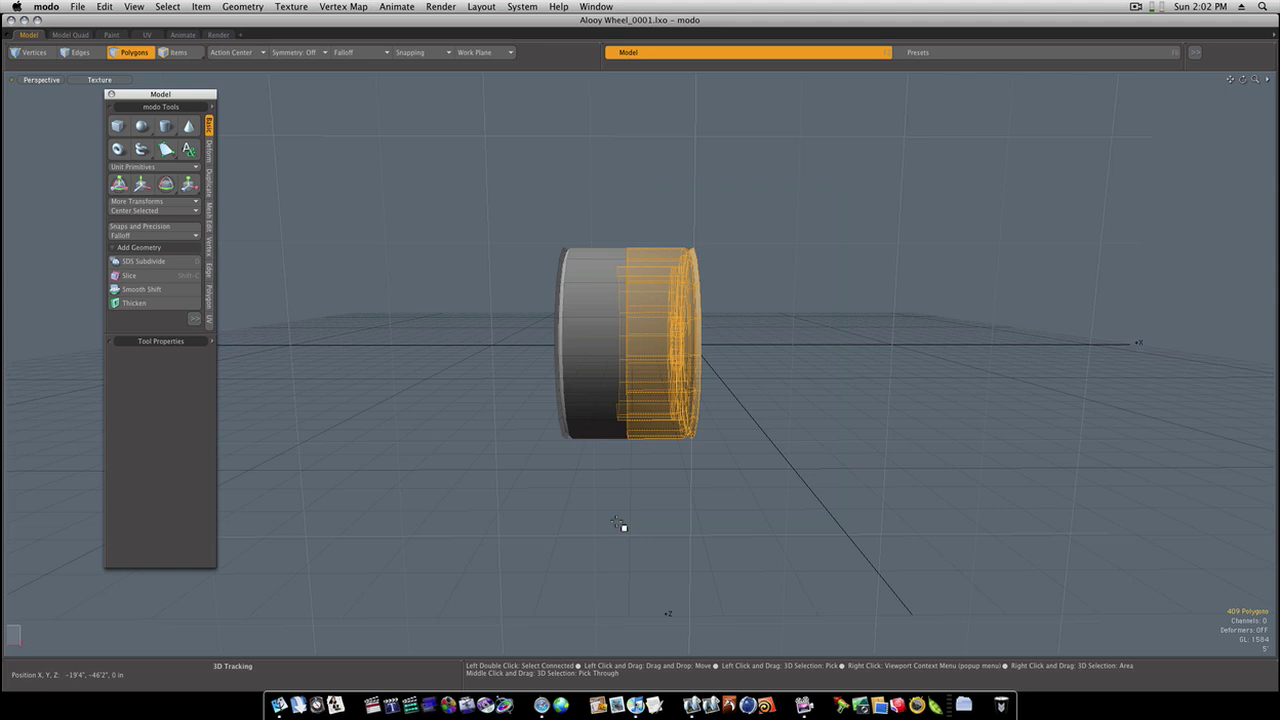
{"action": "key", "text": "Delete"}
Select a run of five adjacent polygons on the rim's outer barrel and delete them.
{"action": "left_click_drag", "start_coordinate": [618, 525], "coordinate": [486, 434], "text": "alt"}
{"action": "left_click_drag", "start_coordinate": [583, 380], "coordinate": [590, 351]}
{"action": "key", "text": "Up"}
{"action": "key", "text": "Up"}
{"action": "key", "text": "Up"}
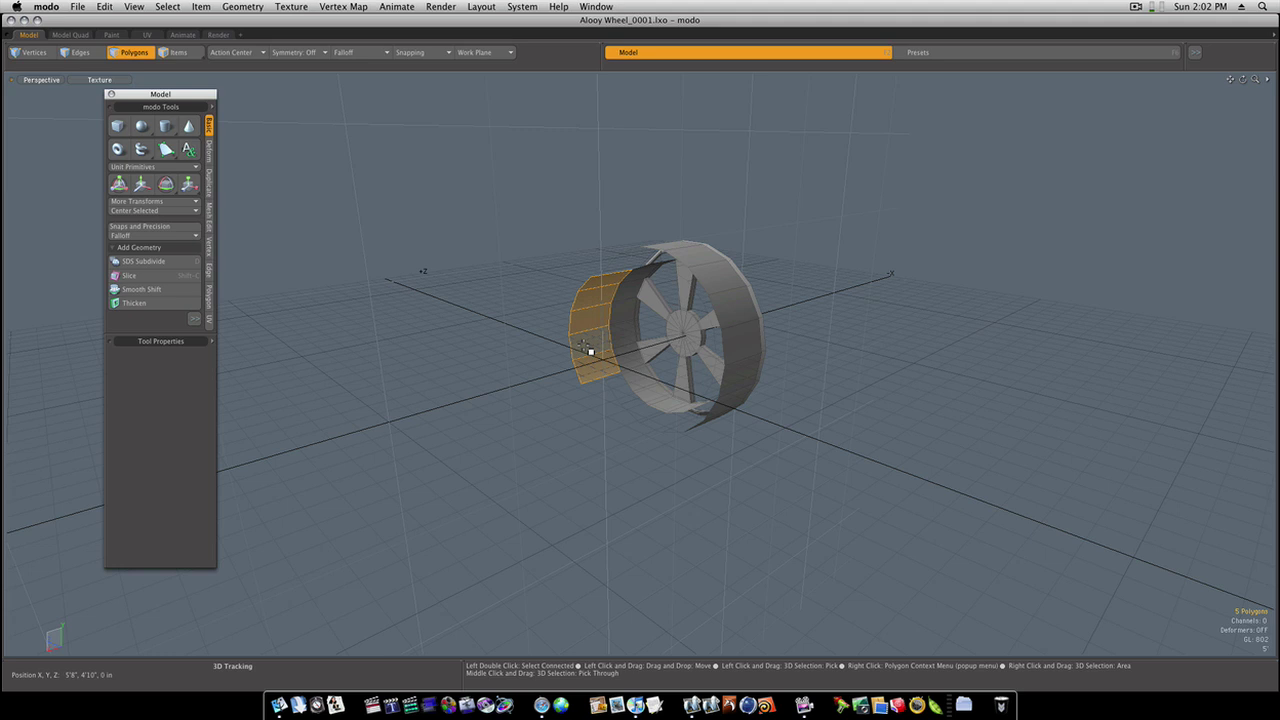
{"action": "key", "text": "Delete"}
Select the remaining polygon loop of the rim's outer barrel and delete it.
{"action": "left_click_drag", "start_coordinate": [591, 353], "coordinate": [802, 357], "text": "alt"}
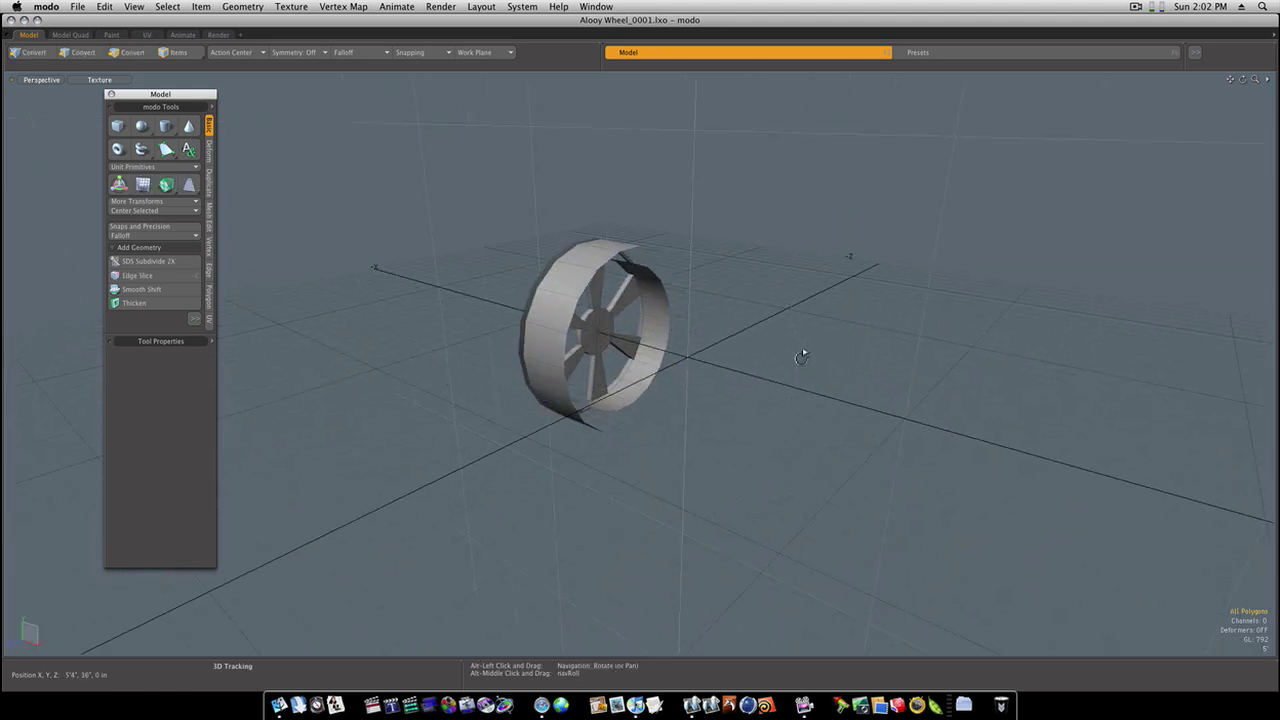
{"action": "scroll", "coordinate": [634, 345], "scroll_direction": "up", "scroll_amount": 8}
{"action": "left_click_drag", "start_coordinate": [636, 345], "coordinate": [752, 349], "text": "alt"}
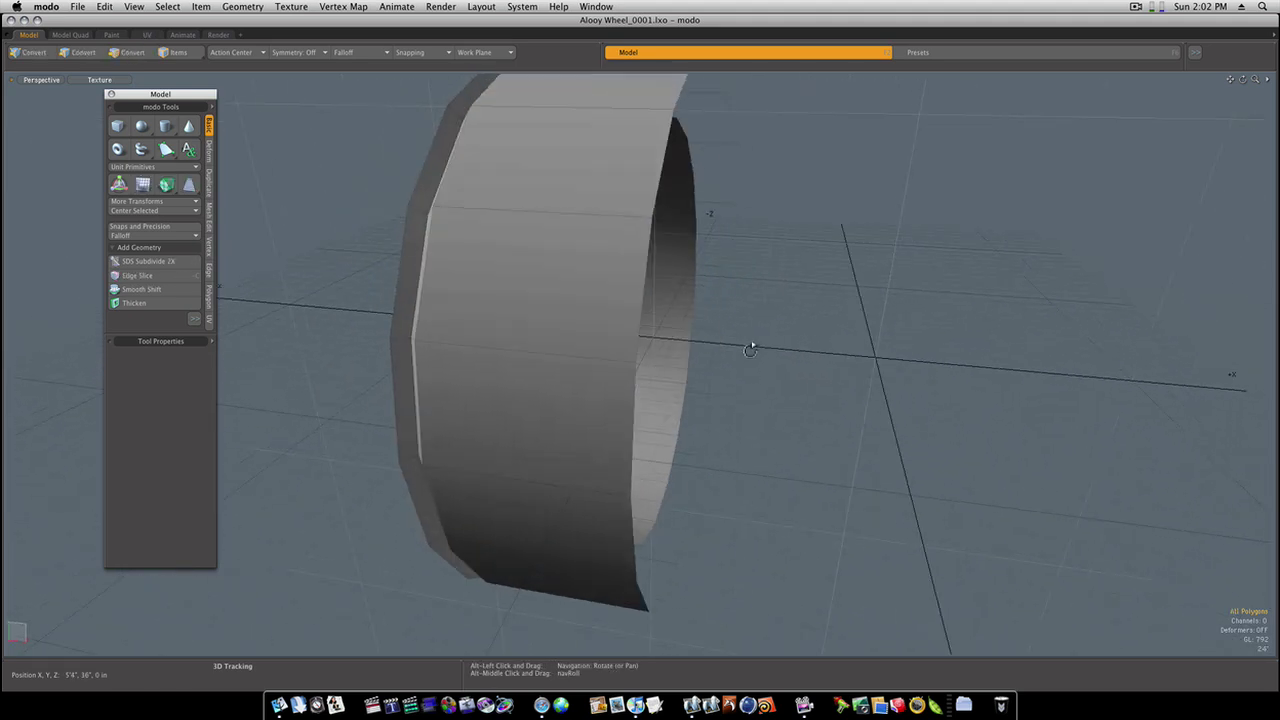
{"action": "left_click_drag", "start_coordinate": [588, 245], "coordinate": [566, 437]}
{"action": "key", "text": "l"}
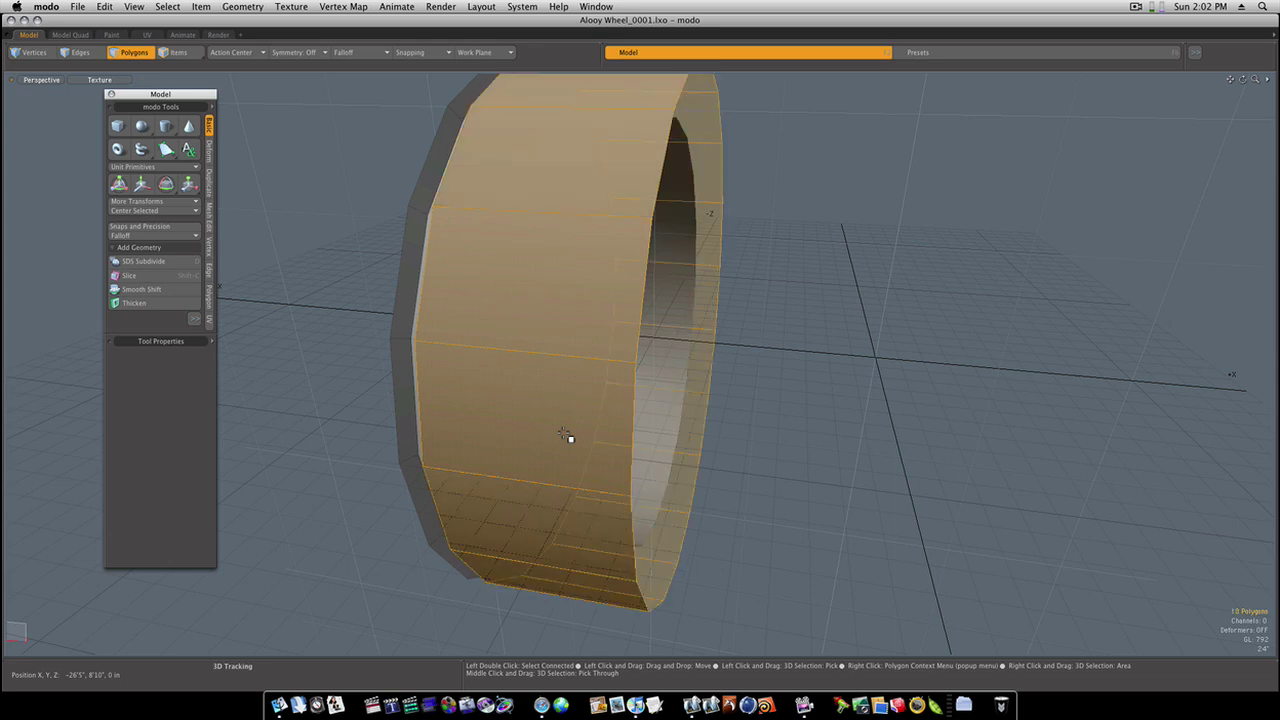
{"action": "key", "text": "Delete"}
{"action": "left_click_drag", "start_coordinate": [651, 443], "coordinate": [626, 423], "text": "alt"}
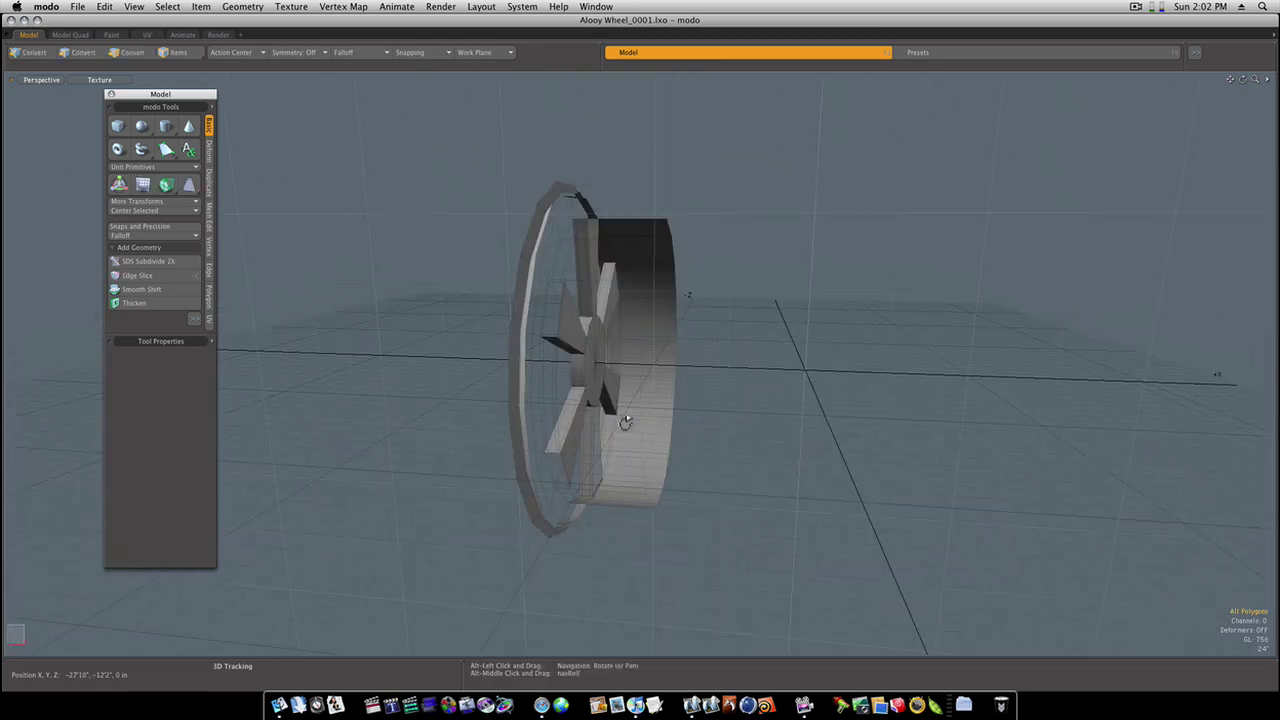
Close the floating Model tools palette and open the Controls palette with the item list and mesh properties.
{"action": "left_click", "coordinate": [111, 95]}
{"action": "left_click_drag", "start_coordinate": [557, 354], "coordinate": [383, 357], "text": "alt"}
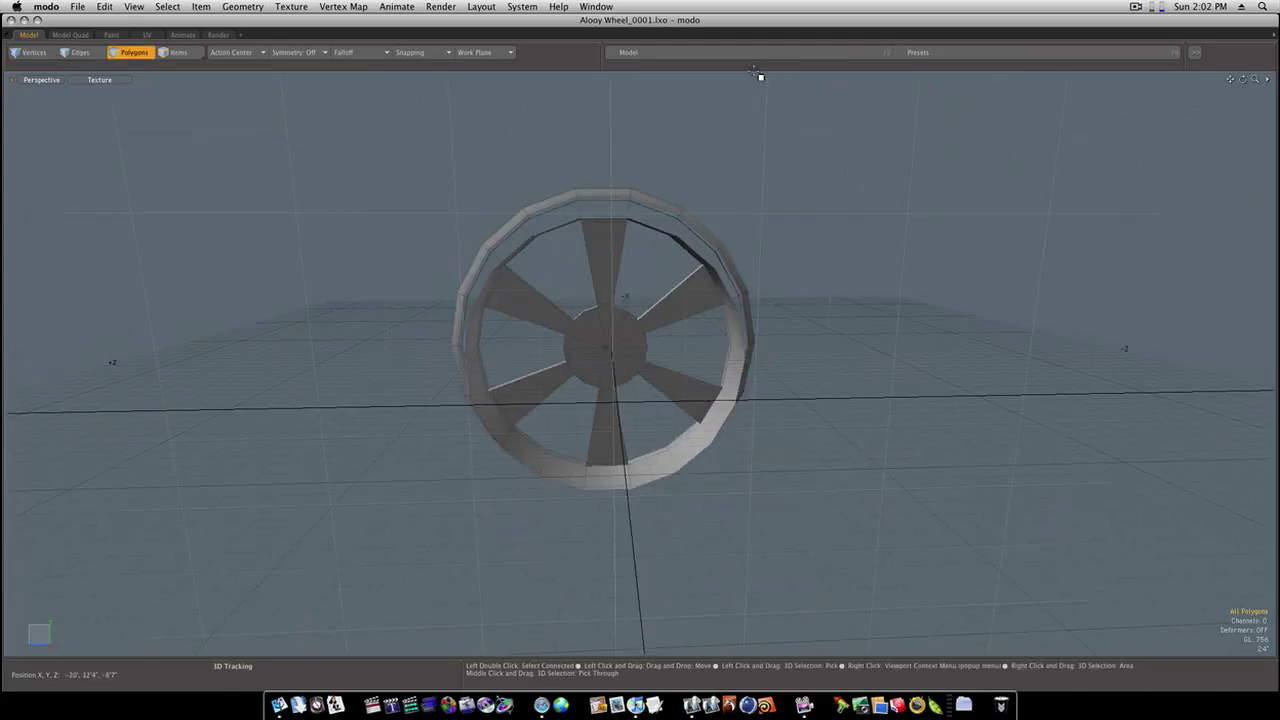
{"action": "left_click", "coordinate": [1195, 52]}
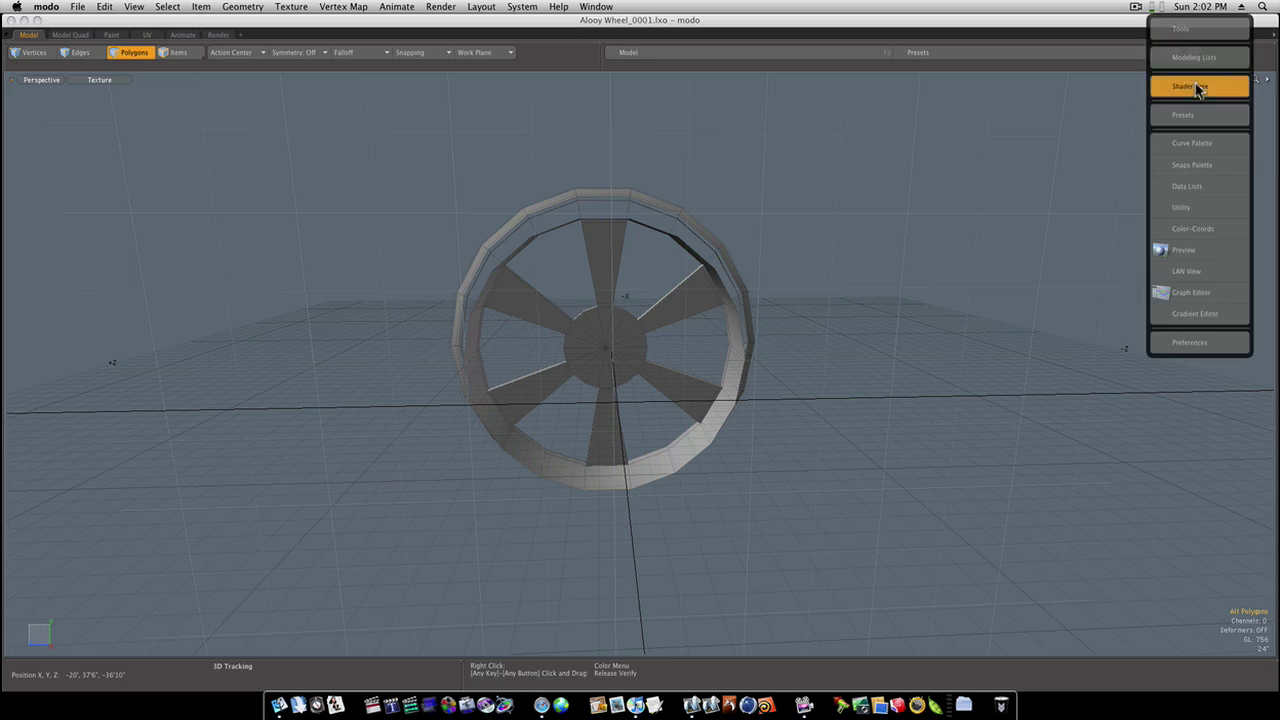
{"action": "left_click", "coordinate": [1190, 86]}
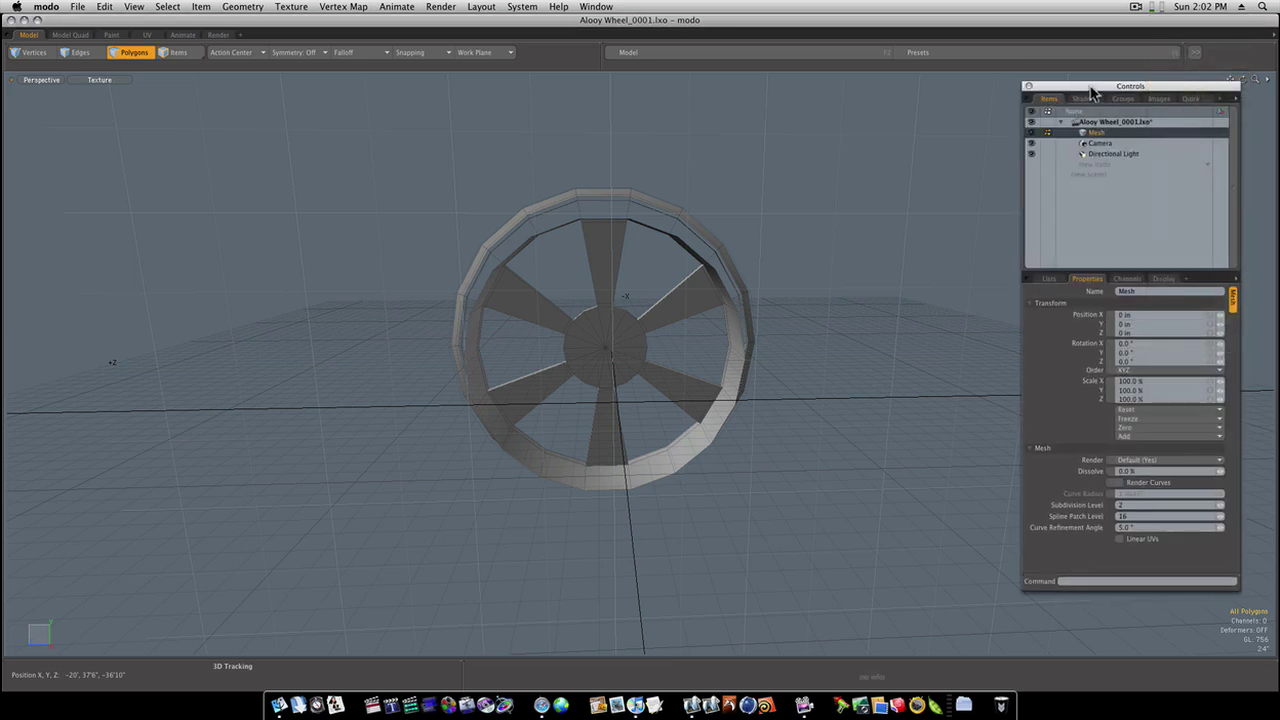
{"action": "left_click_drag", "start_coordinate": [1094, 87], "coordinate": [1088, 85]}
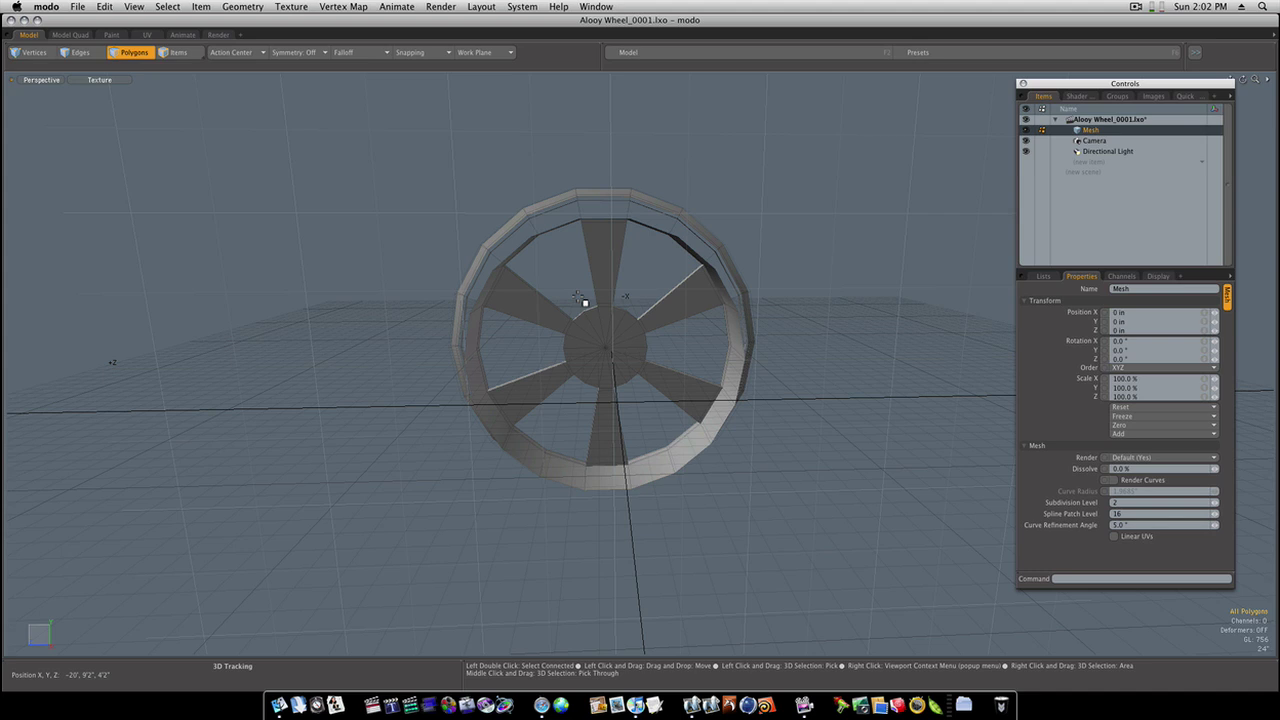
In the Right view, draw a 42-sided cylinder along the X axis with a radius of about 5'4", centred on the wheel hub.
{"action": "key", "text": "ctrl+space"}
{"action": "left_click", "coordinate": [668, 296]}
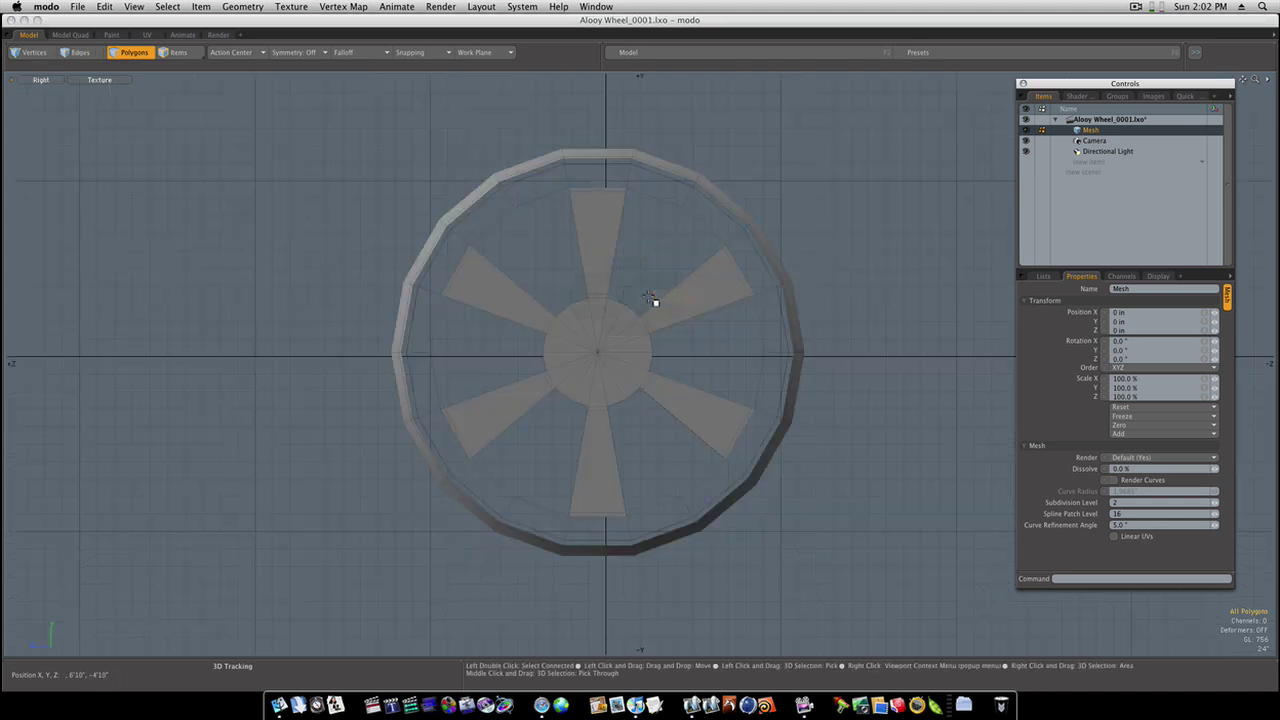
{"action": "left_click", "coordinate": [675, 56]}
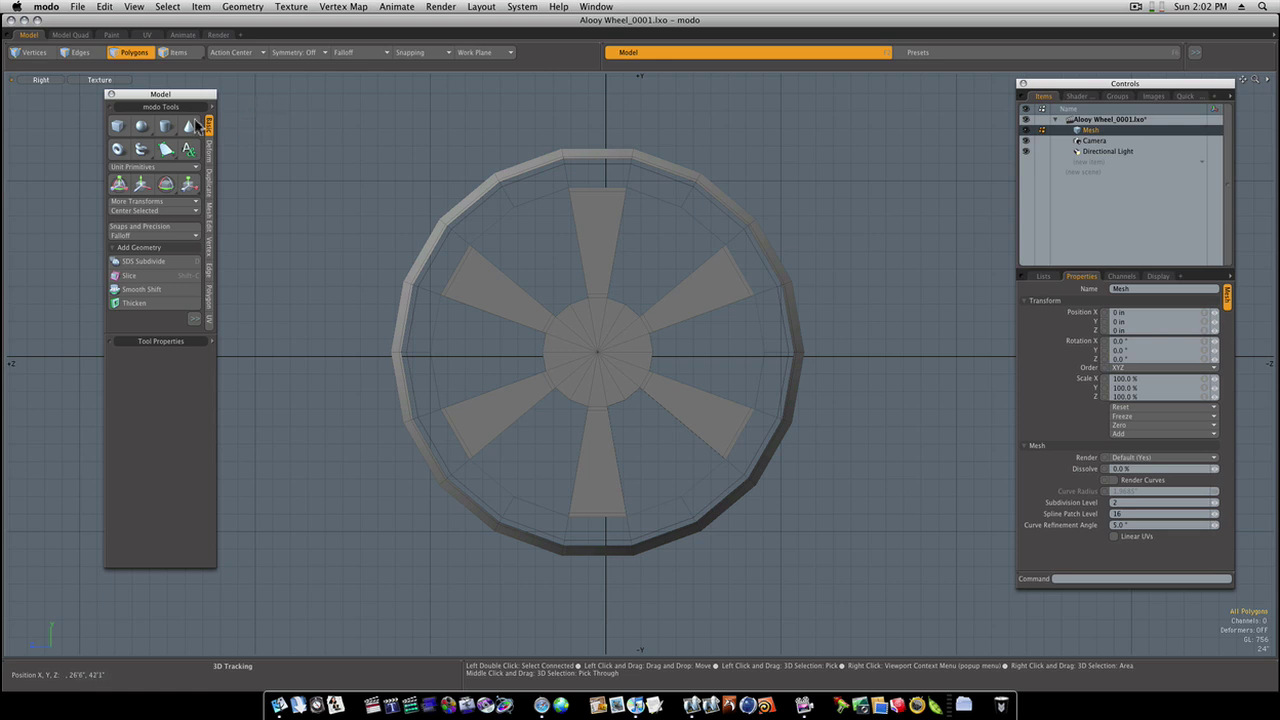
{"action": "left_click", "coordinate": [167, 127]}
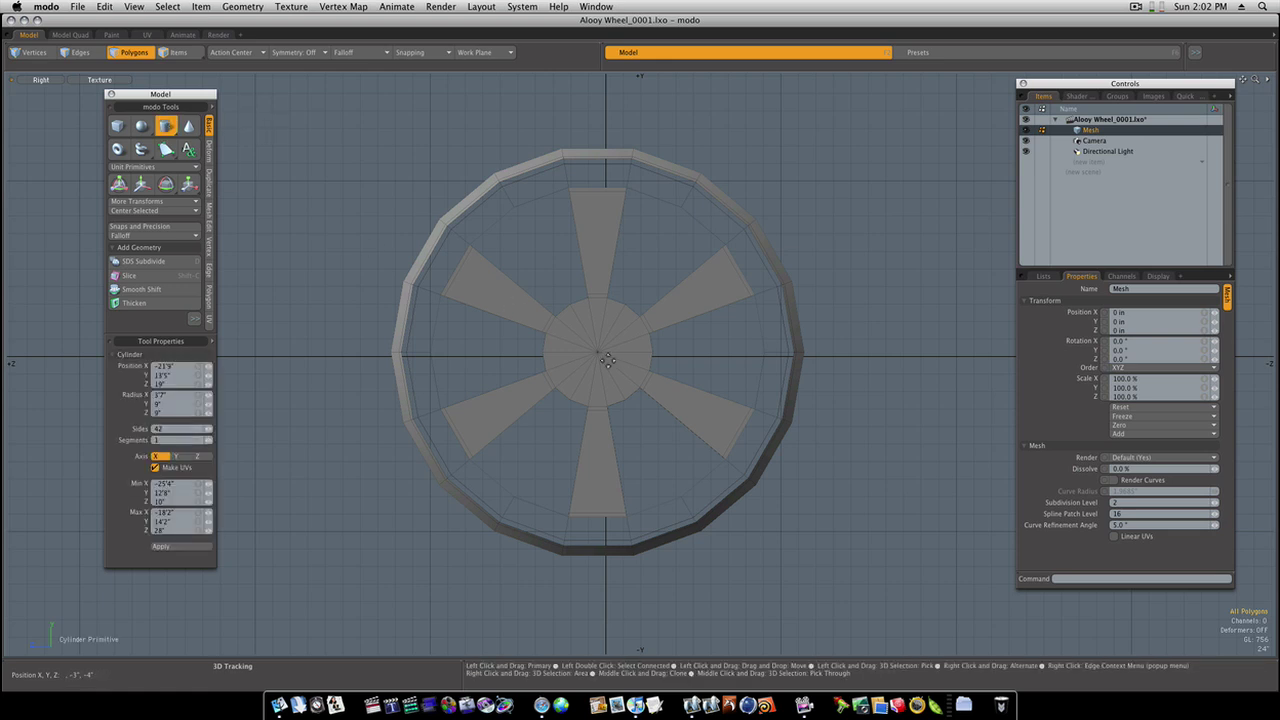
{"action": "scroll", "coordinate": [600, 355], "scroll_direction": "up", "scroll_amount": 6}
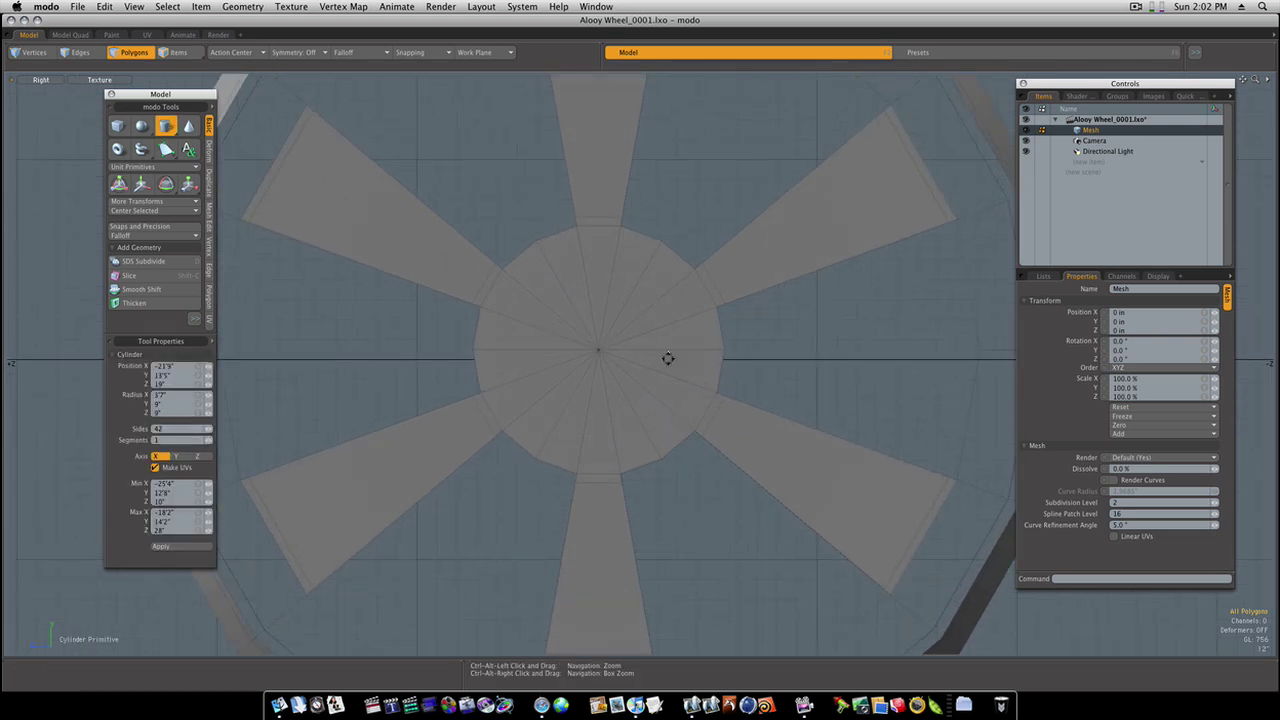
{"action": "key", "text": "ctrl"}
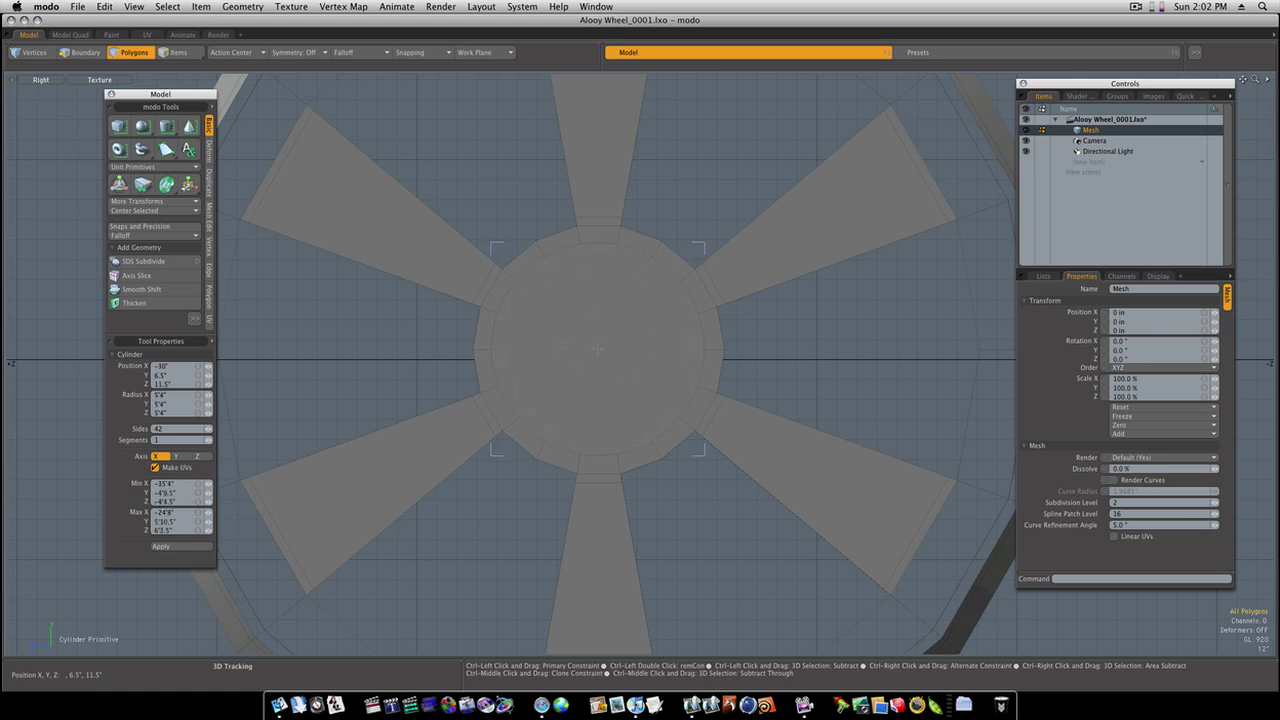
In the Perspective view, adjust the cylinder to X position about -23'3.5" and X radius about 4'1.5", behind the hub.
{"action": "scroll", "coordinate": [600, 348], "scroll_direction": "down", "scroll_amount": 6}
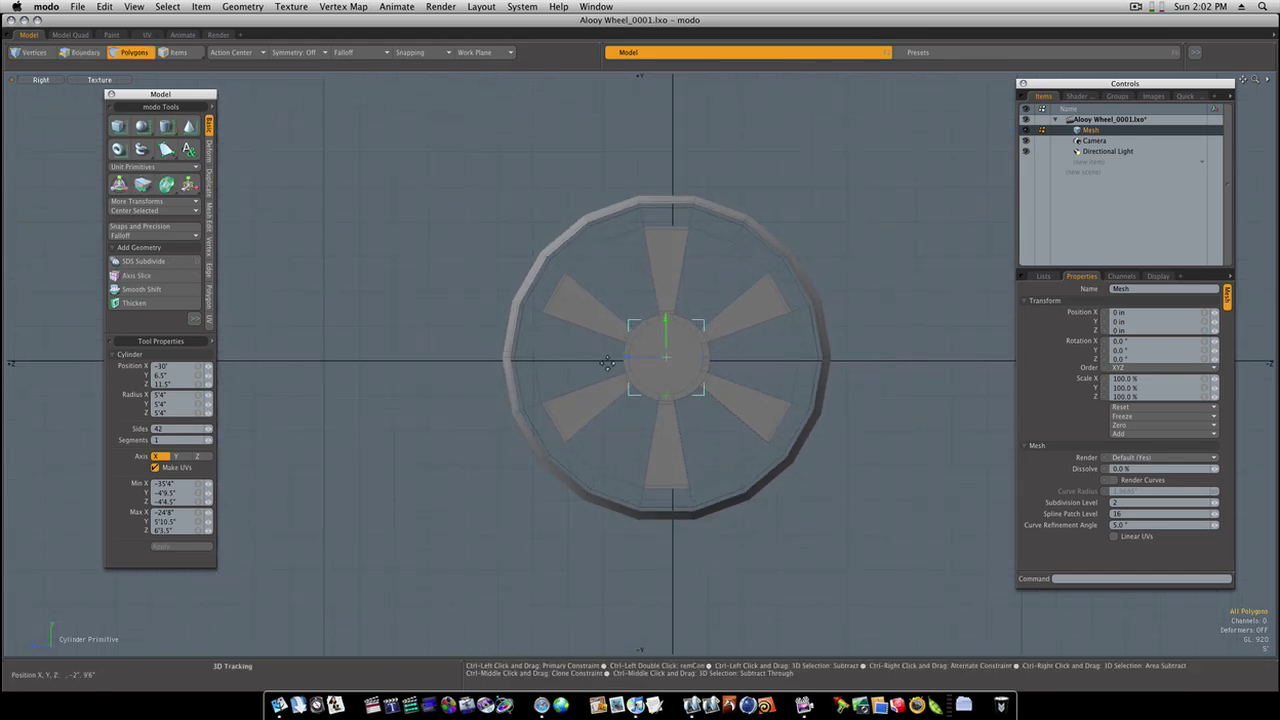
{"action": "key", "text": "ctrl+space"}
{"action": "left_click", "coordinate": [636, 346]}
{"action": "left_click_drag", "start_coordinate": [636, 346], "coordinate": [565, 350], "text": "alt"}
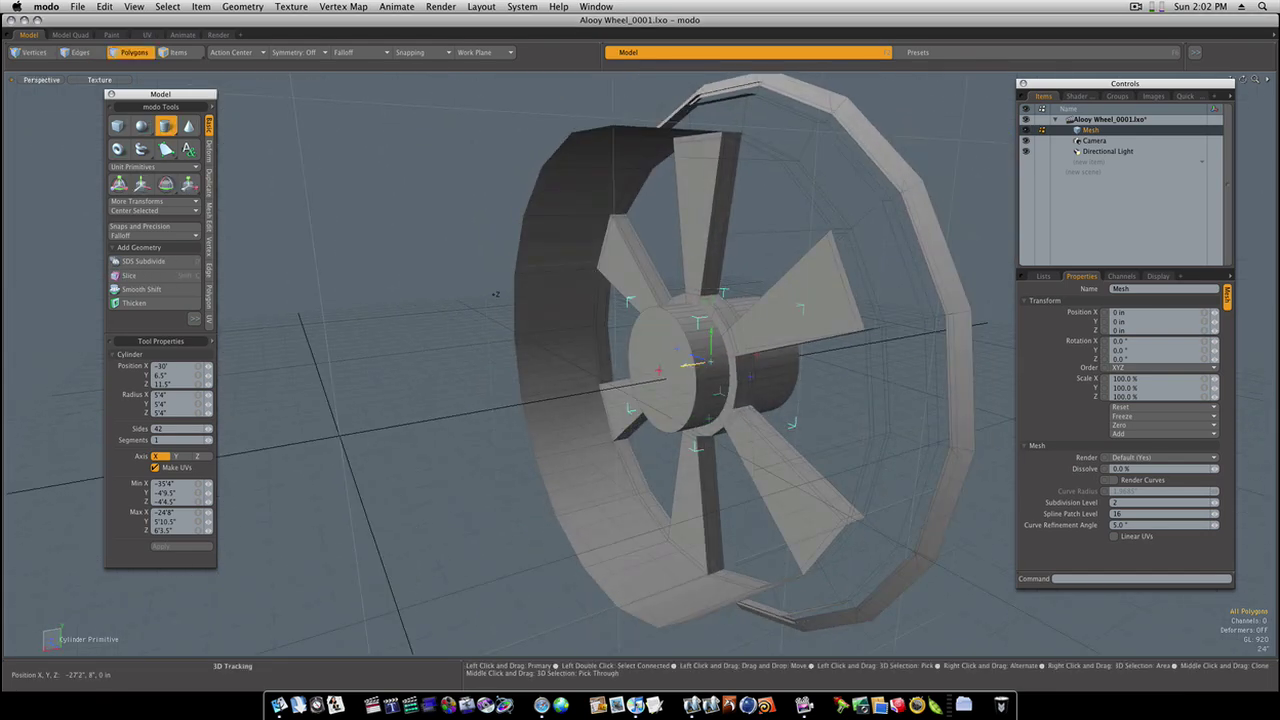
{"action": "left_click_drag", "start_coordinate": [686, 366], "coordinate": [612, 380]}
{"action": "mouse_move", "coordinate": [612, 380]}
{"action": "left_mouse_down", "text": "alt"}
{"action": "mouse_move", "coordinate": [650, 362]}
{"action": "mouse_move", "coordinate": [624, 374]}
{"action": "left_mouse_up", "text": "alt"}
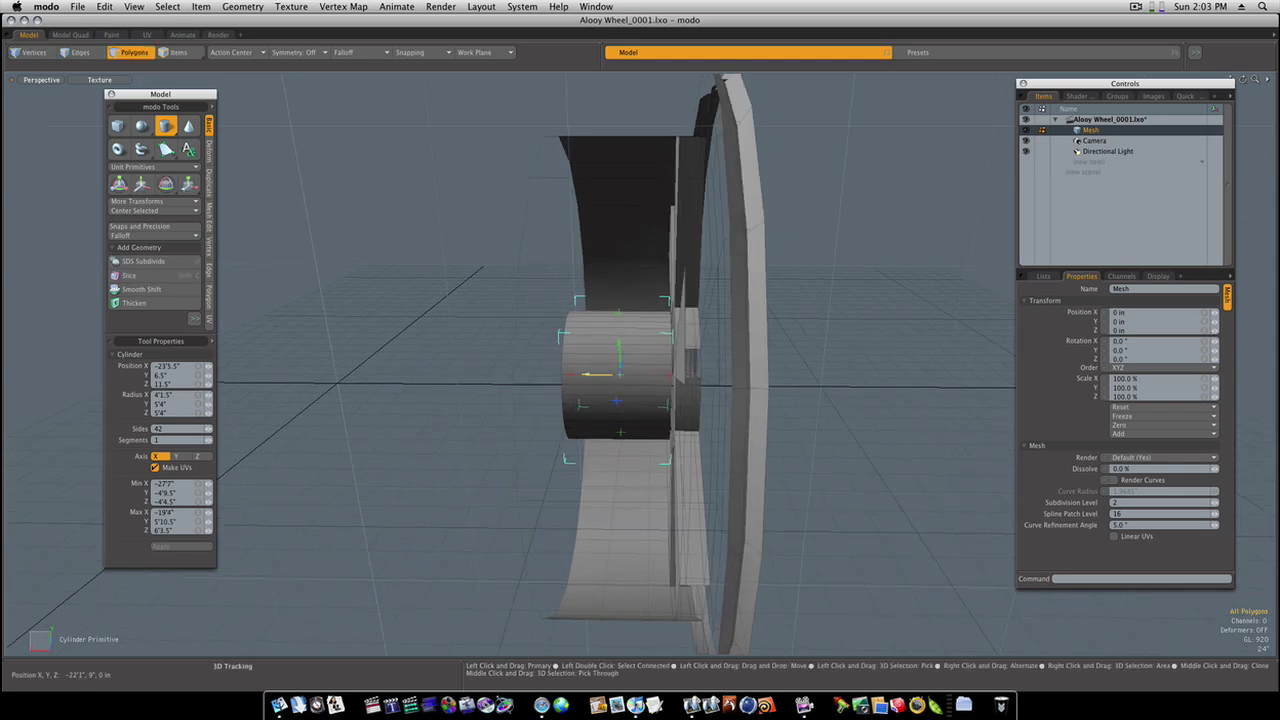
{"action": "key", "text": "space"}
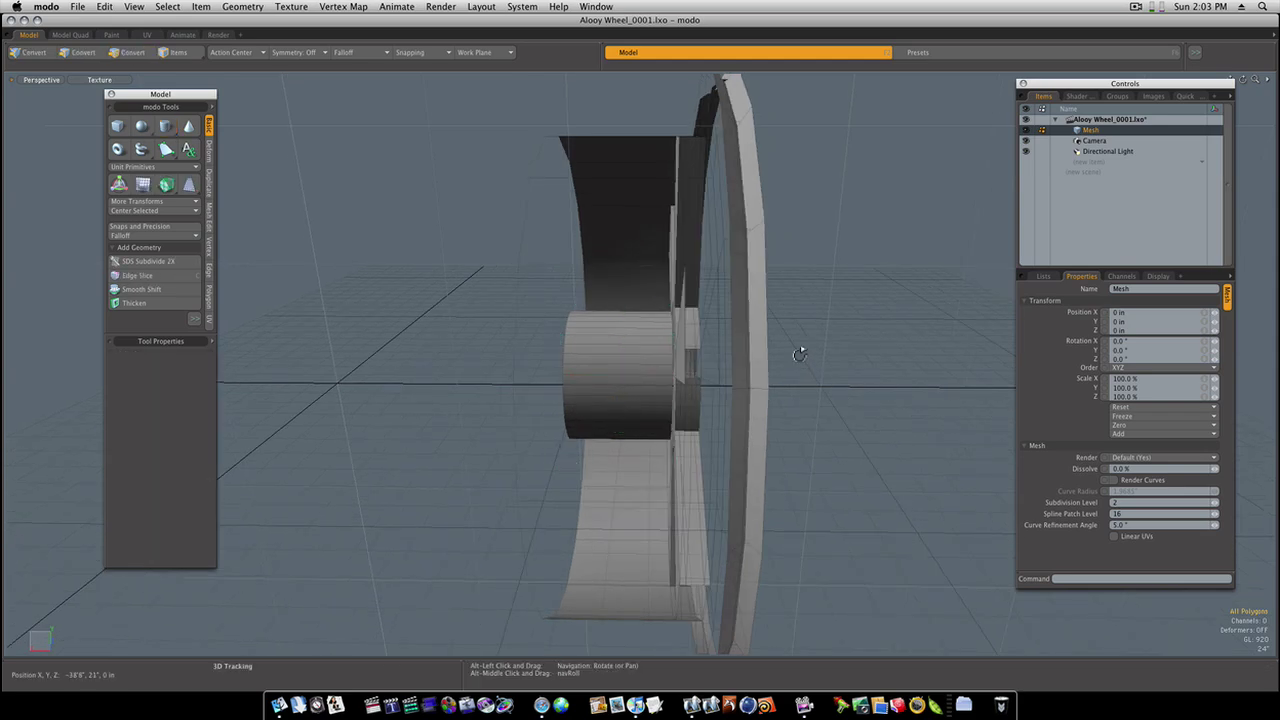
Select the cylinder's side polygons and loop slice them with a count of 4 in Symmetry mode, then clear the selection.
{"action": "left_click_drag", "start_coordinate": [800, 354], "coordinate": [685, 358], "text": "alt"}
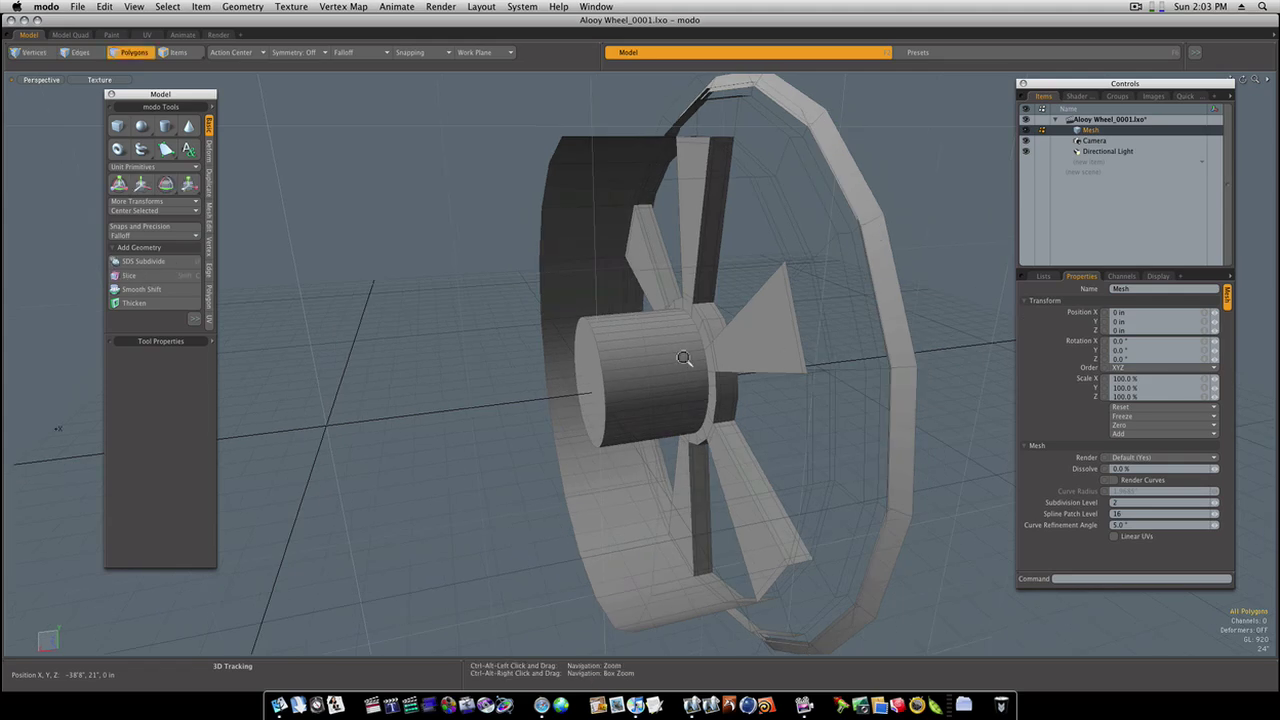
{"action": "double_click", "coordinate": [665, 368]}
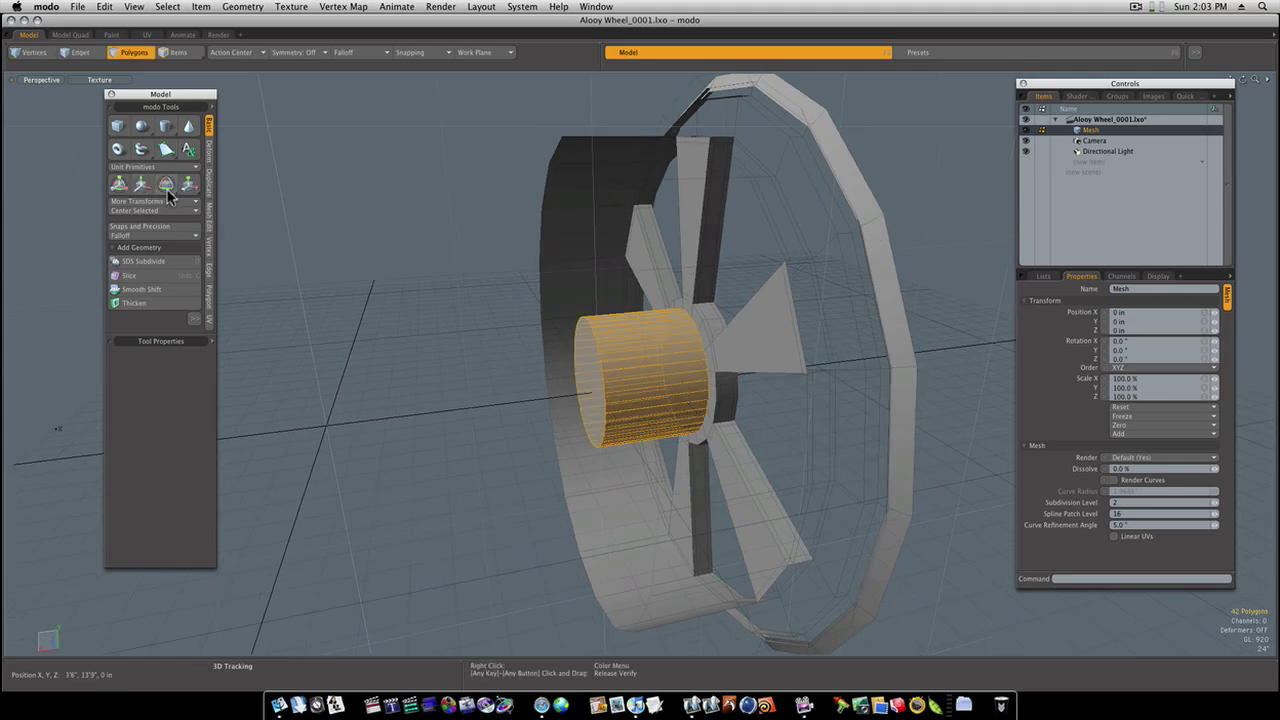
{"action": "key", "text": "alt+c"}
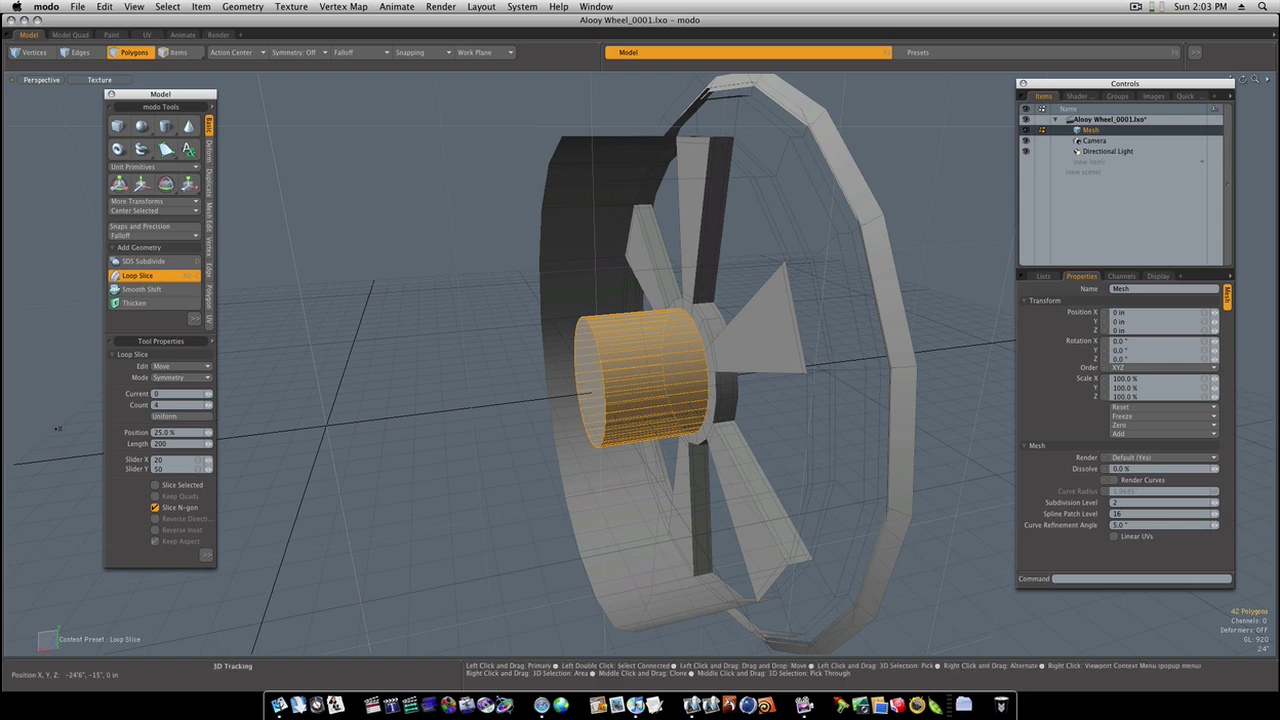
{"action": "key", "text": "space"}
{"action": "left_click", "coordinate": [534, 403]}
Select two separate polygon loops around the sliced cylinder, leaving the band between them unselected.
{"action": "left_click_drag", "start_coordinate": [534, 403], "coordinate": [629, 391], "text": "alt"}
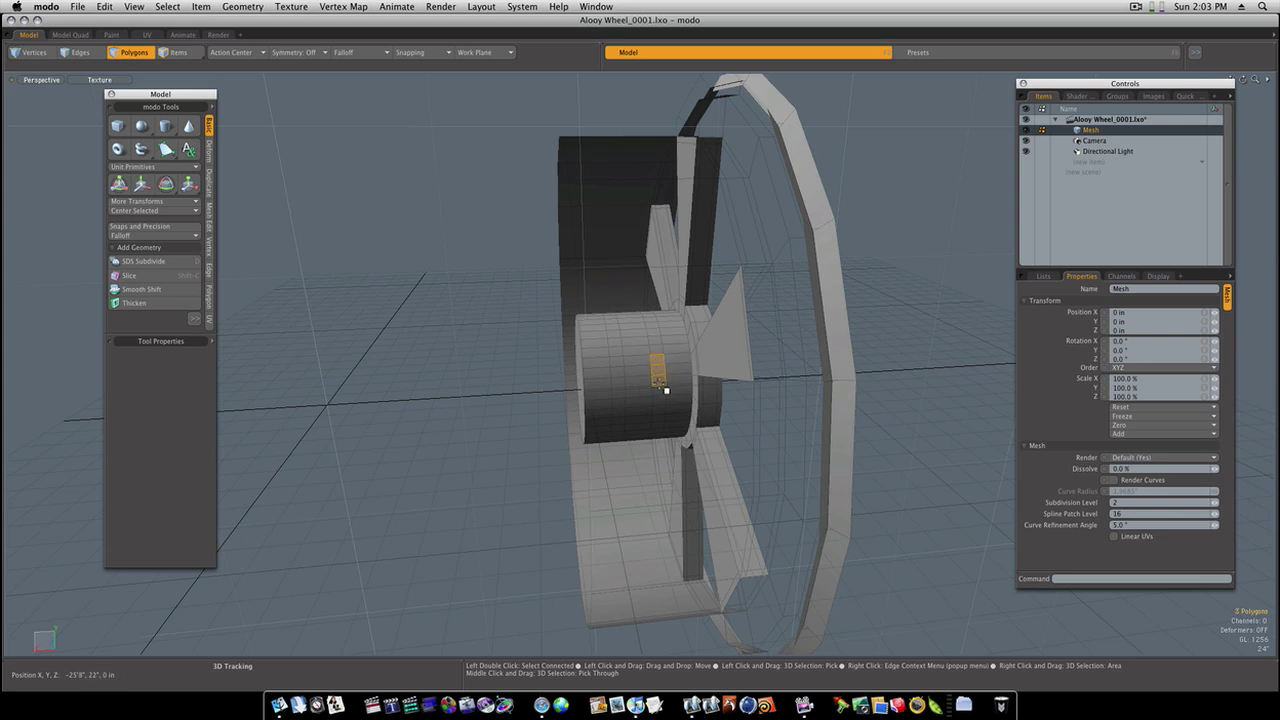
{"action": "key", "text": "l"}
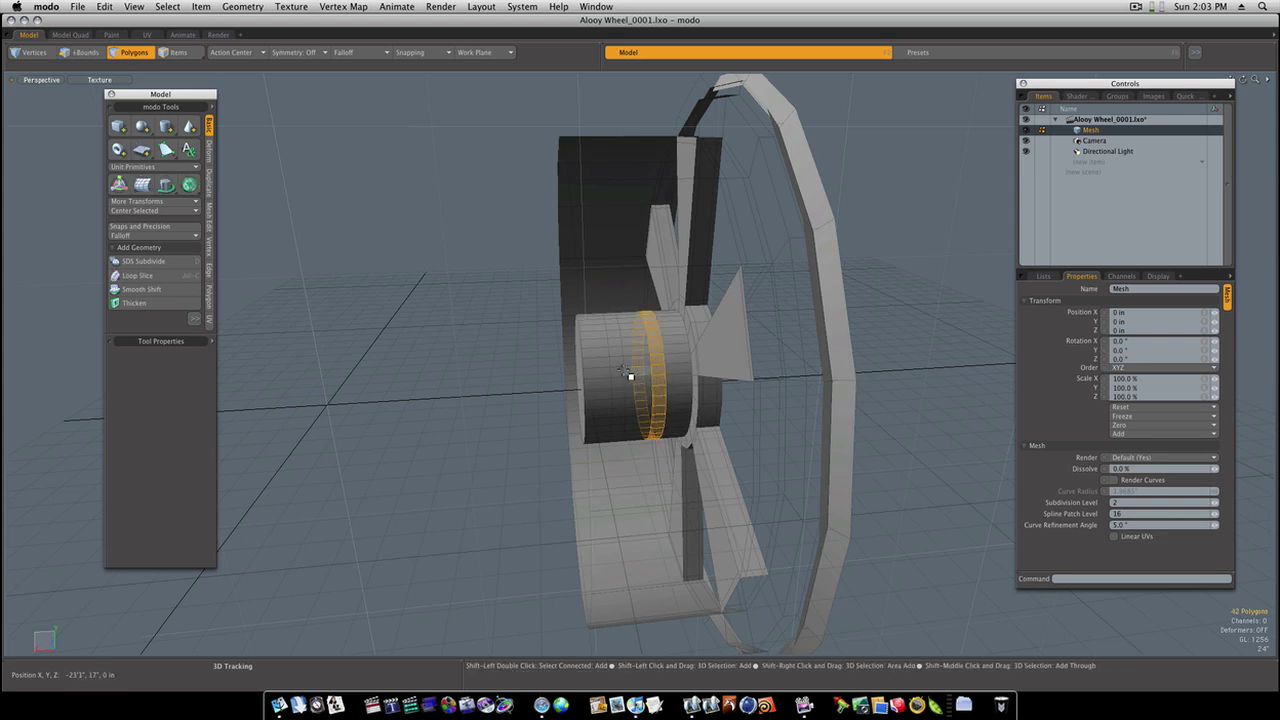
{"action": "key", "text": "l"}
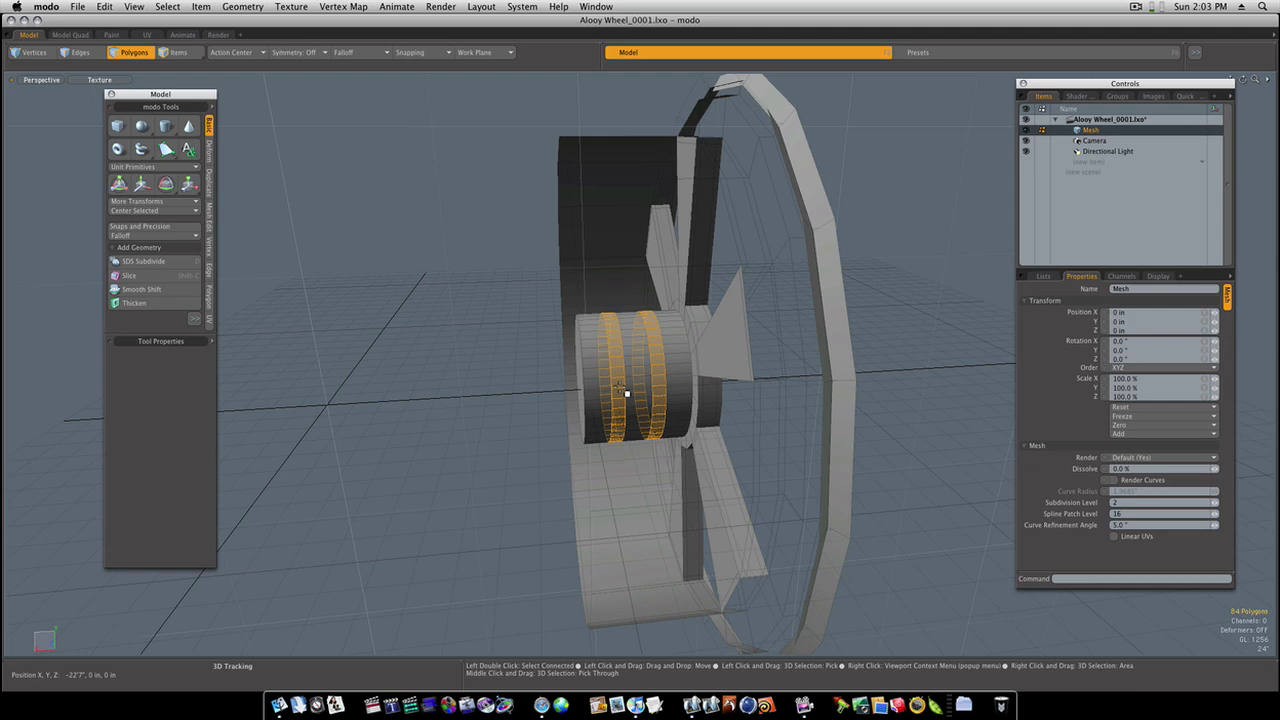
Bevel the two selected polygon loops outward with Group Polygons on and a shift of about 9'3".
{"action": "left_click_drag", "start_coordinate": [627, 394], "coordinate": [662, 426], "text": "alt"}
{"action": "key", "text": "b"}
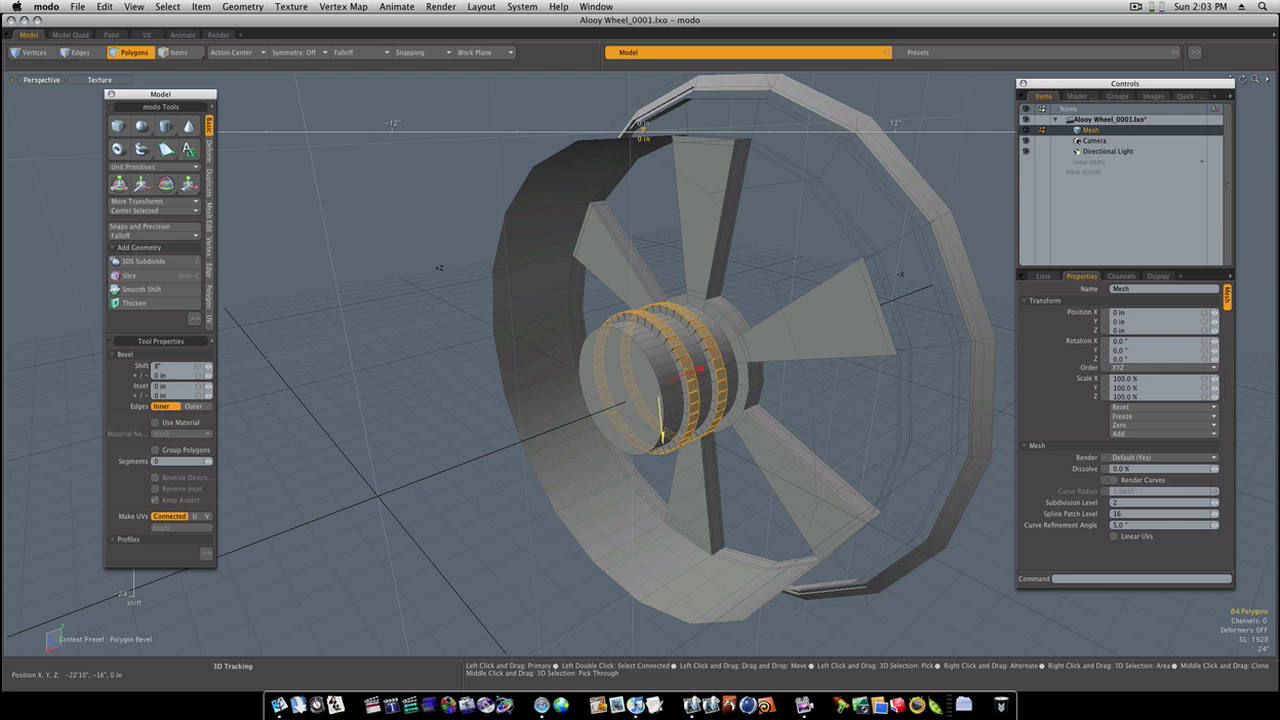
{"action": "left_click", "coordinate": [184, 451]}
{"action": "key", "text": "shift"}
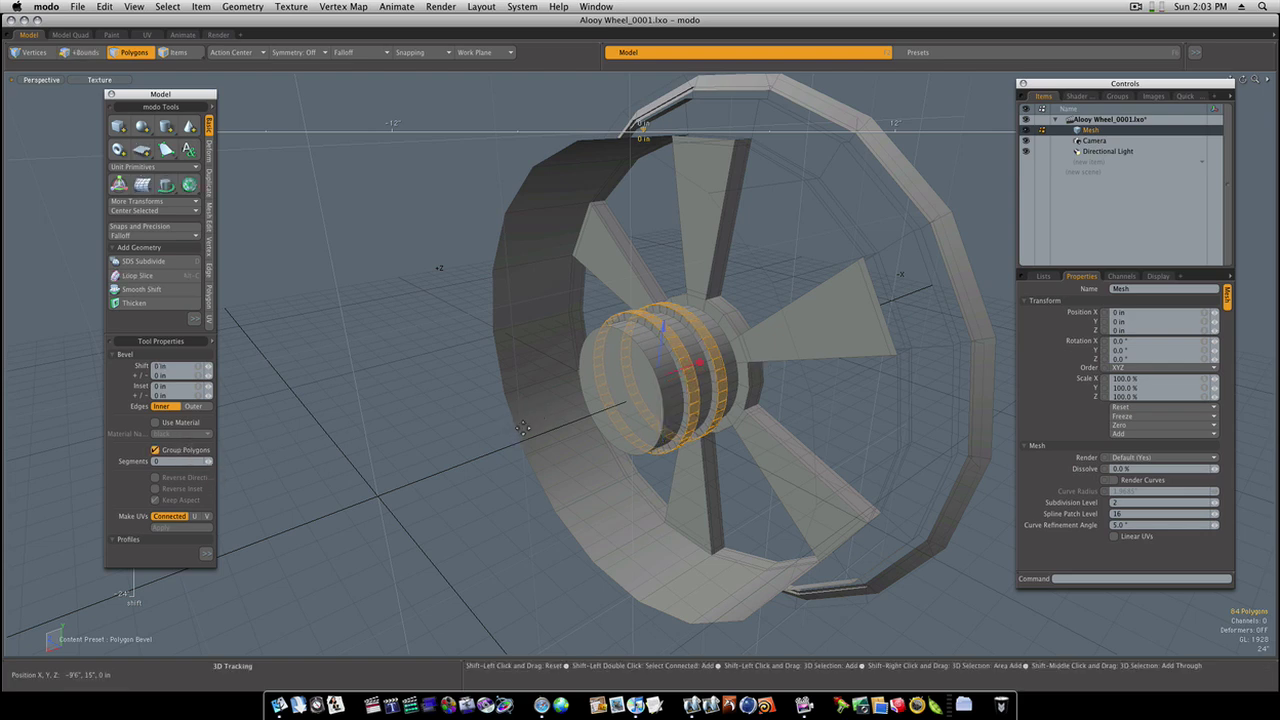
{"action": "left_click_drag", "start_coordinate": [663, 328], "coordinate": [462, 338]}
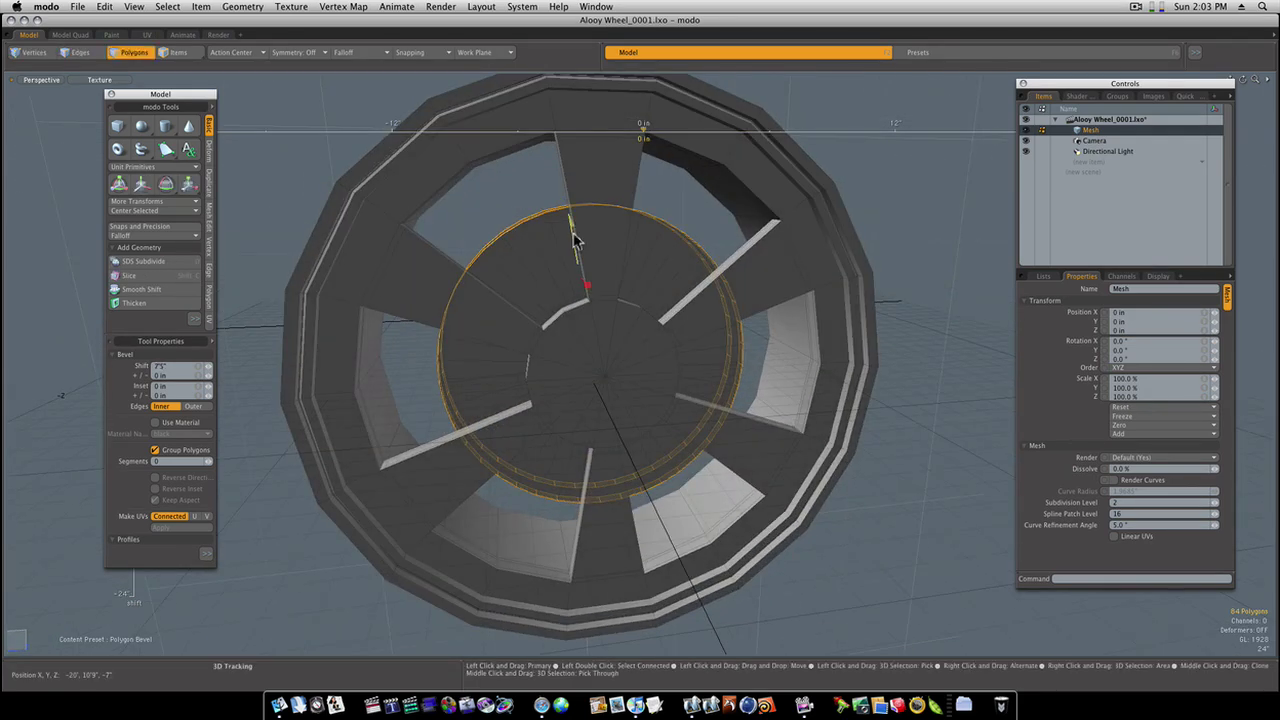
{"action": "left_click_drag", "start_coordinate": [587, 285], "coordinate": [583, 262]}
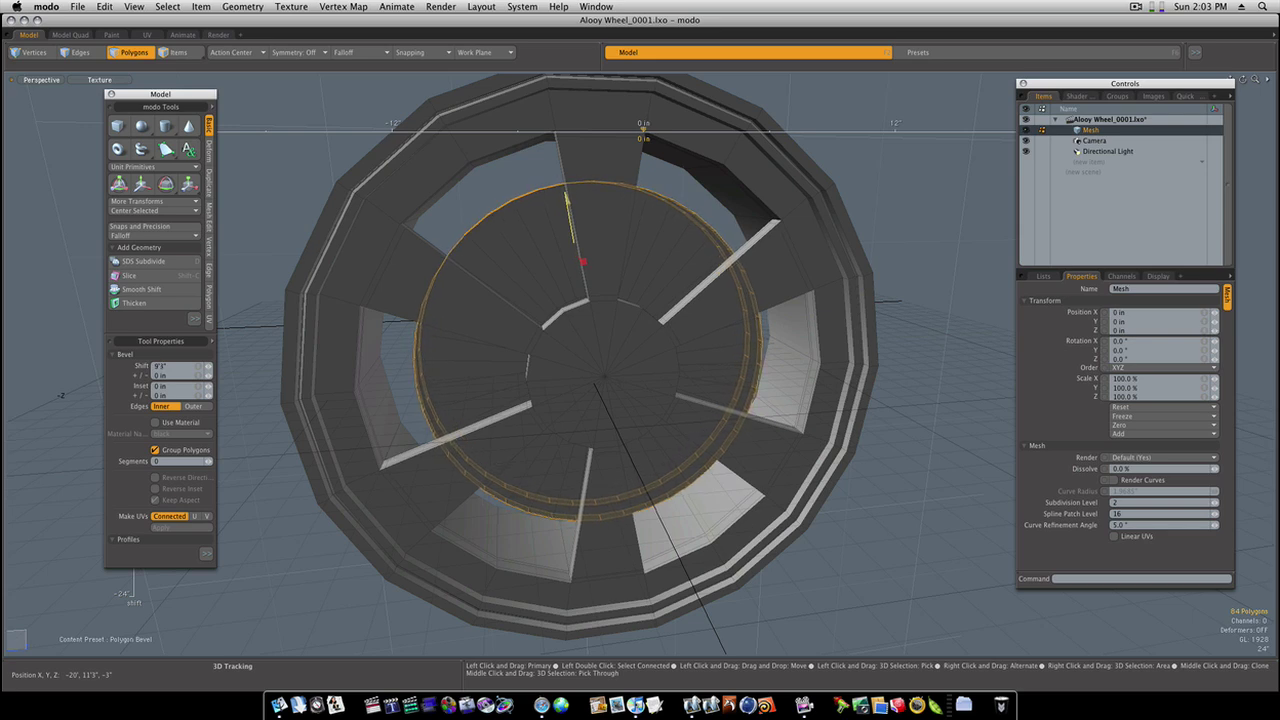
{"action": "key", "text": "q"}
Cut the whole connected brake disc out of the wheel mesh and paste it into a new mesh item.
{"action": "left_click_drag", "start_coordinate": [596, 345], "coordinate": [548, 362], "text": "alt"}
{"action": "double_click", "coordinate": [655, 290]}
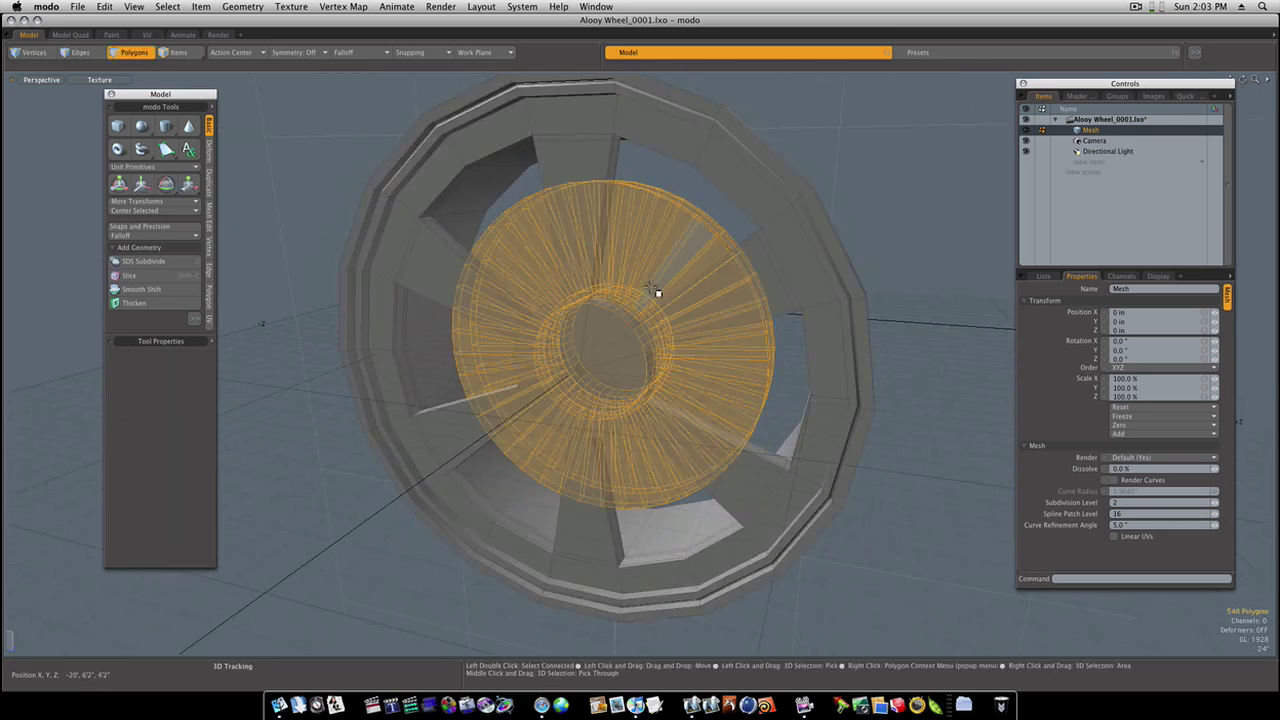
{"action": "key", "text": "Delete"}
{"action": "left_click", "coordinate": [1100, 156]}
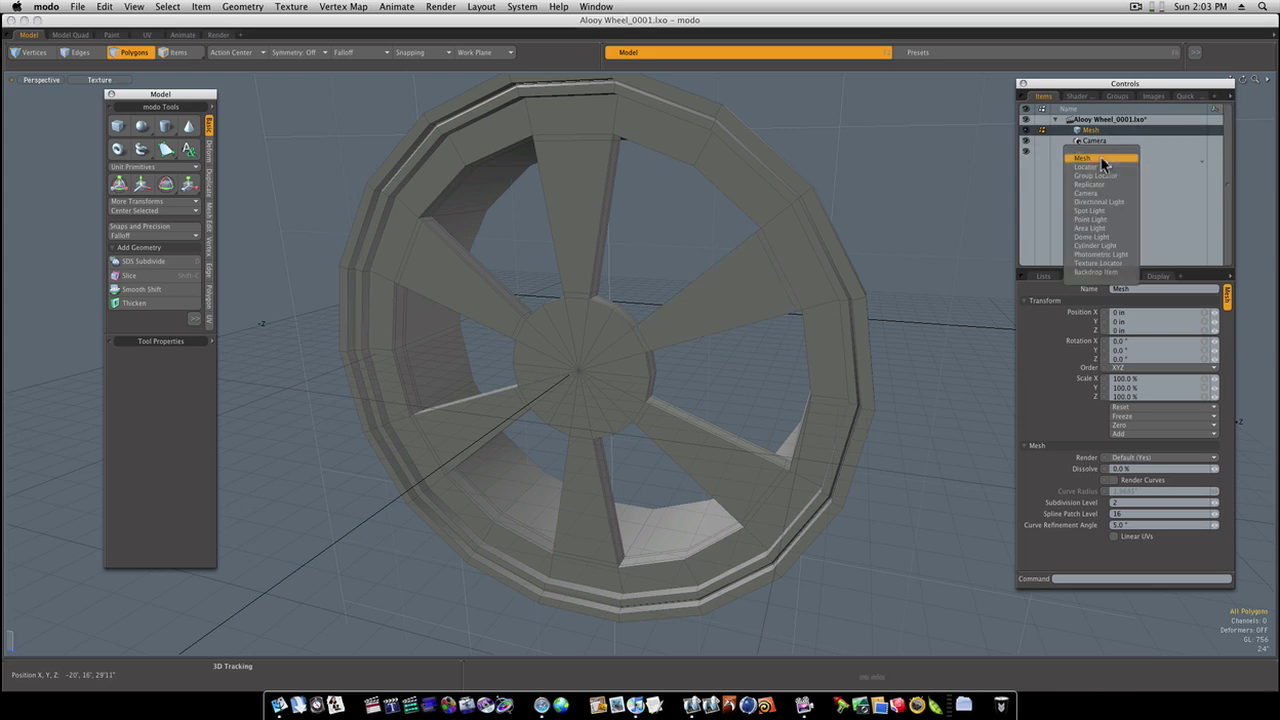
{"action": "left_click", "coordinate": [1100, 157]}
{"action": "left_click_drag", "start_coordinate": [1098, 163], "coordinate": [1097, 137]}
{"action": "key", "text": "super+v"}
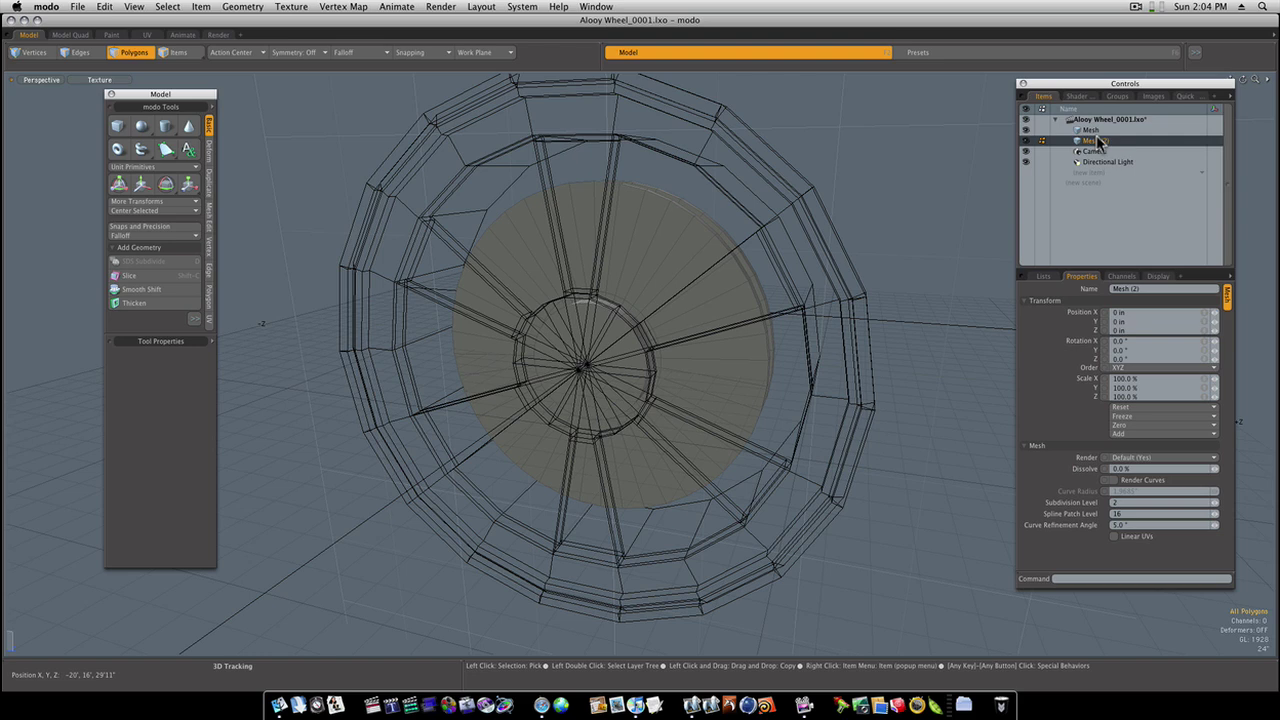
Hide the original wheel mesh so only the brake disc mesh is displayed.
{"action": "left_click_drag", "start_coordinate": [709, 344], "coordinate": [891, 286], "text": "alt"}
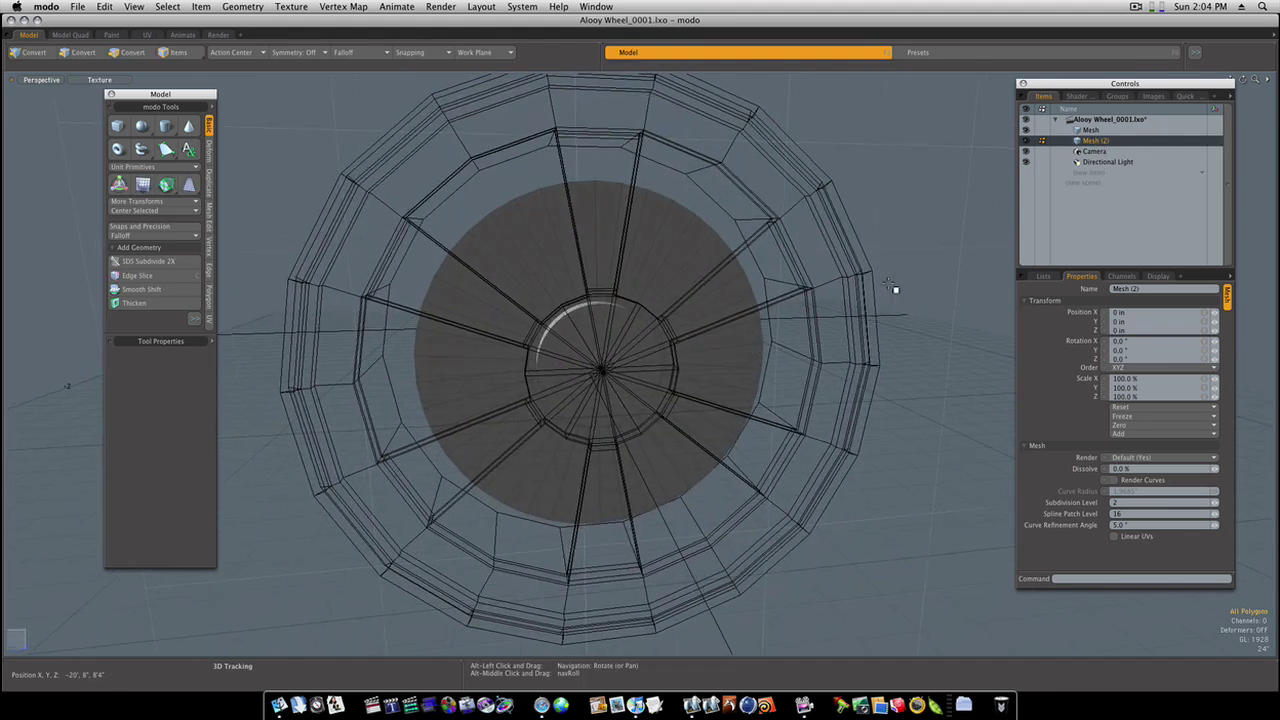
{"action": "left_click", "coordinate": [1025, 131]}
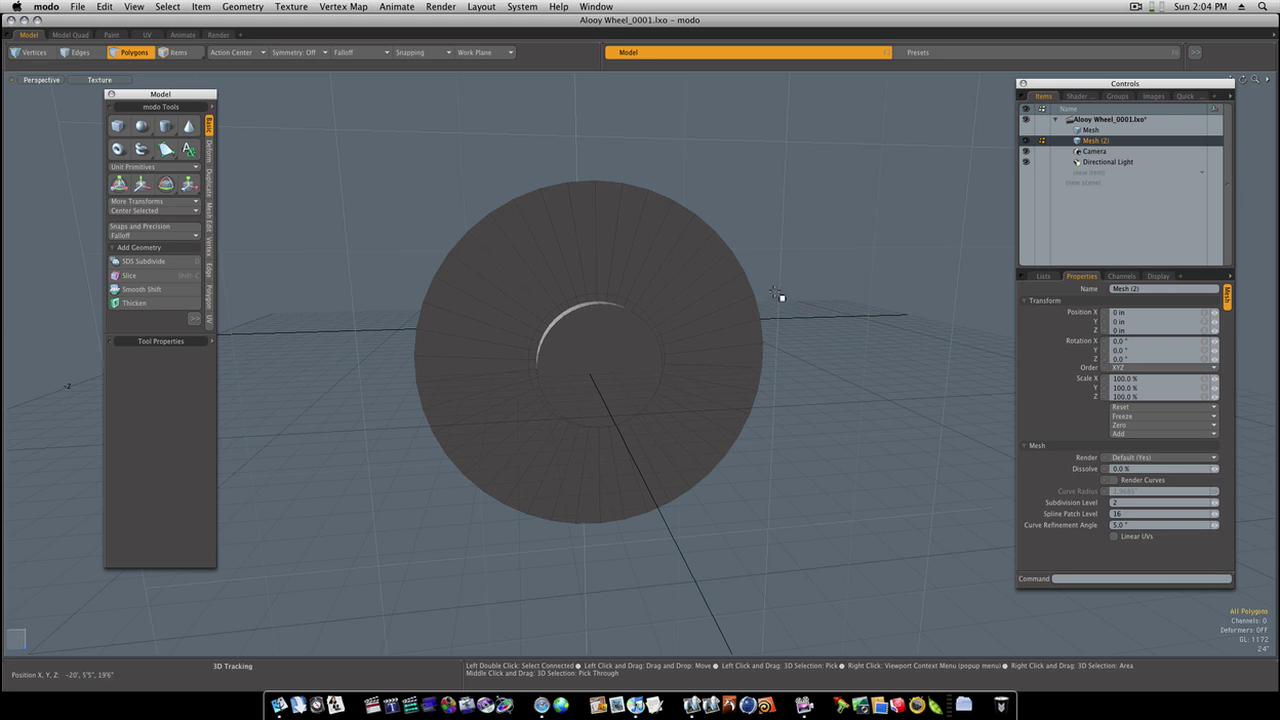
{"action": "left_click_drag", "start_coordinate": [757, 306], "coordinate": [729, 309], "text": "alt"}
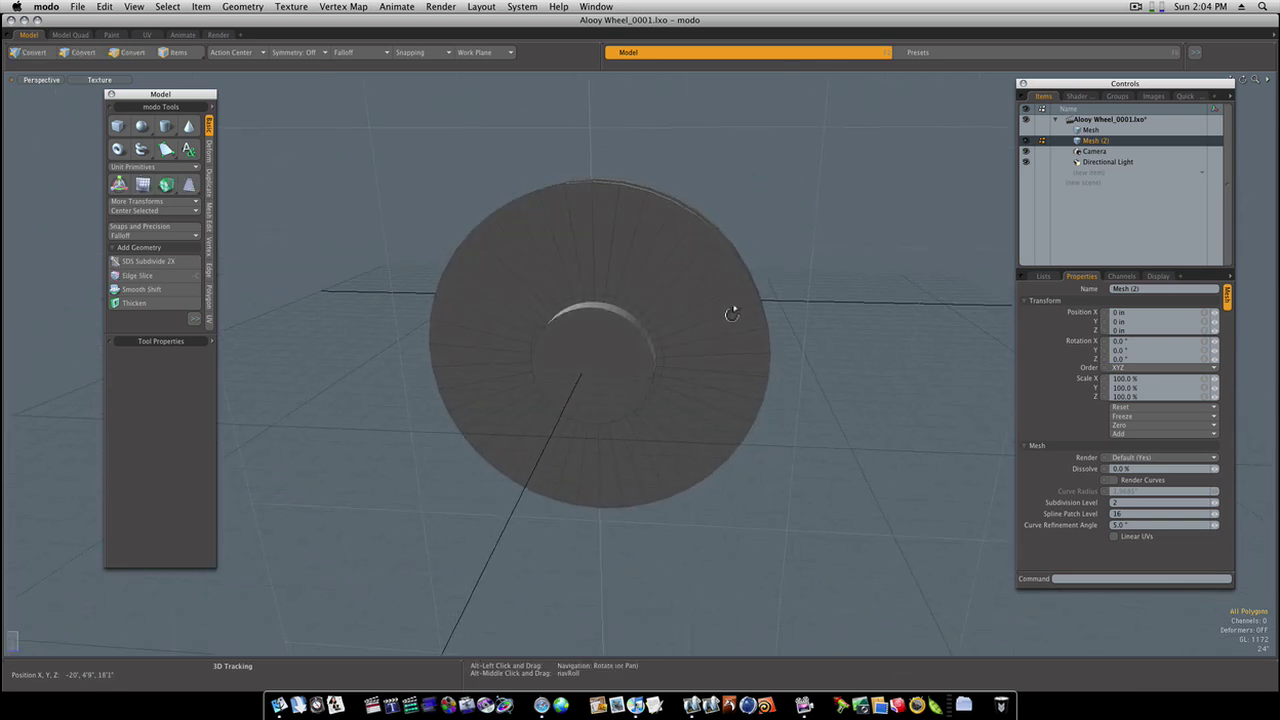
Add another new mesh item and, in the Right view, draw a 42-sided X-axis cylinder of about 12" radius near the disc's upper edge.
{"action": "left_click", "coordinate": [1090, 175]}
{"action": "left_click", "coordinate": [1089, 172]}
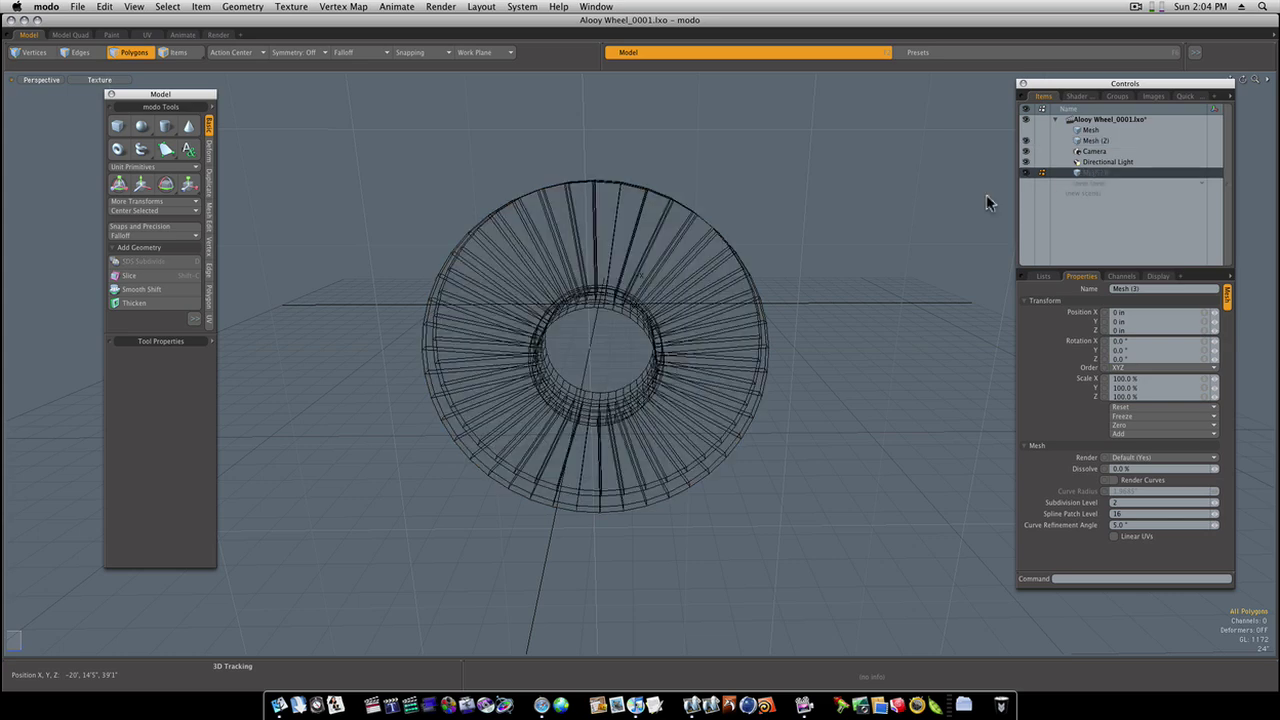
{"action": "key", "text": "ctrl+space"}
{"action": "left_click", "coordinate": [588, 326]}
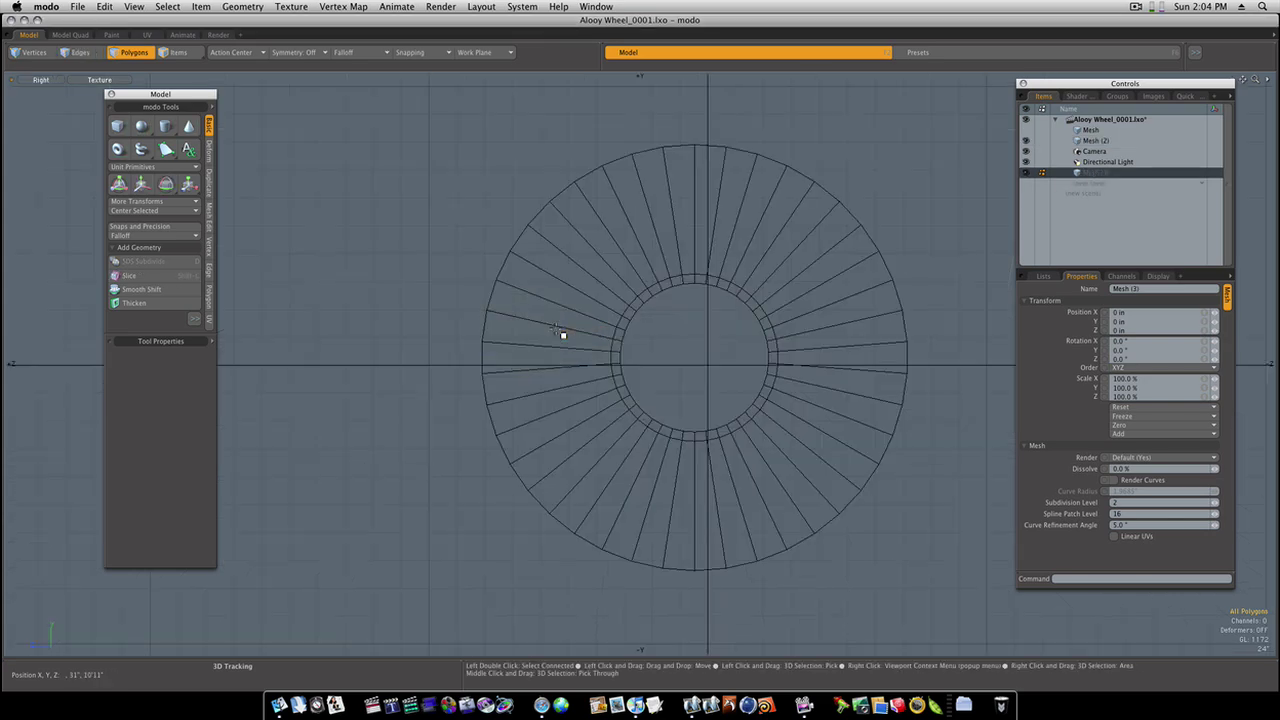
{"action": "left_click_drag", "start_coordinate": [592, 324], "coordinate": [484, 345], "text": "alt+shift"}
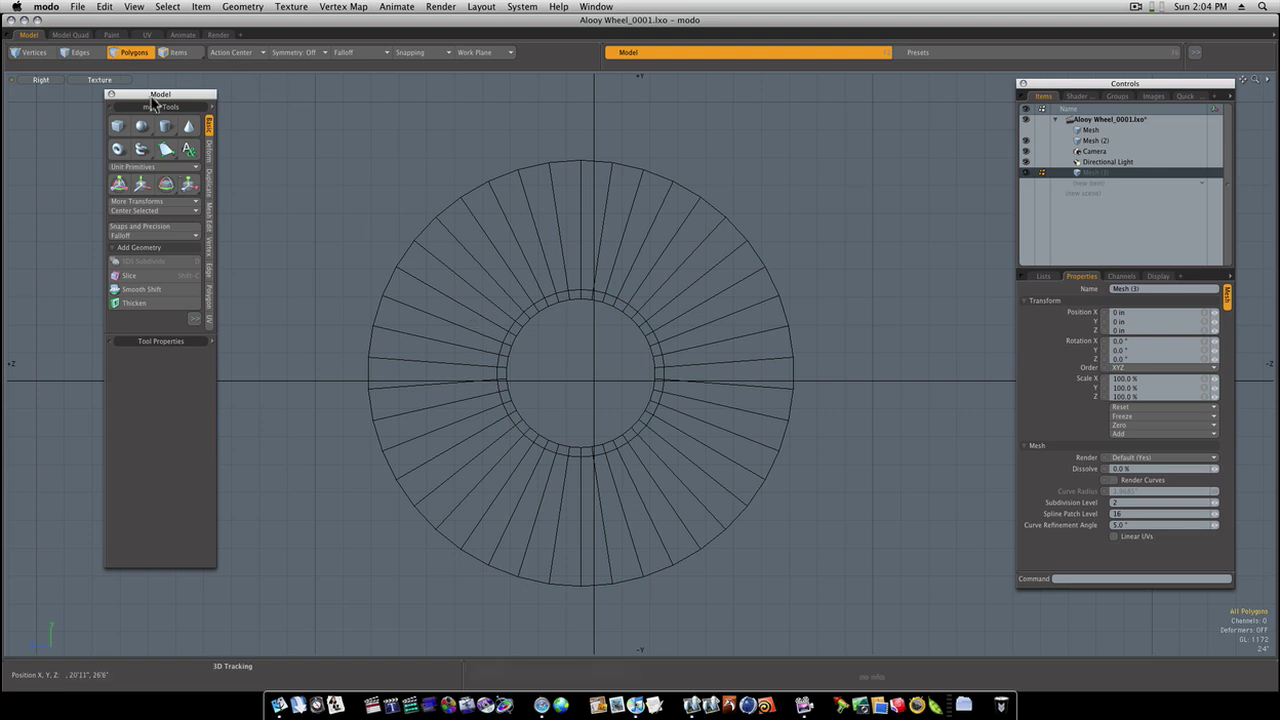
{"action": "left_click", "coordinate": [168, 127]}
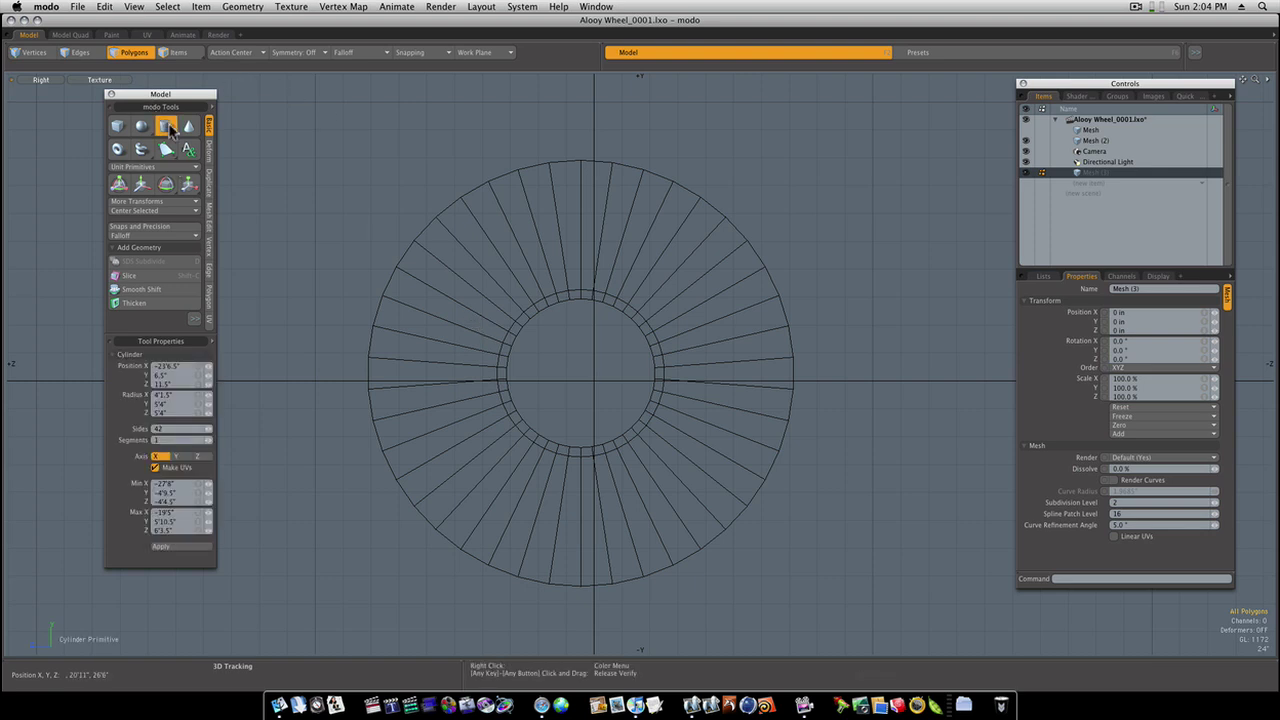
{"action": "key", "text": "ctrl"}
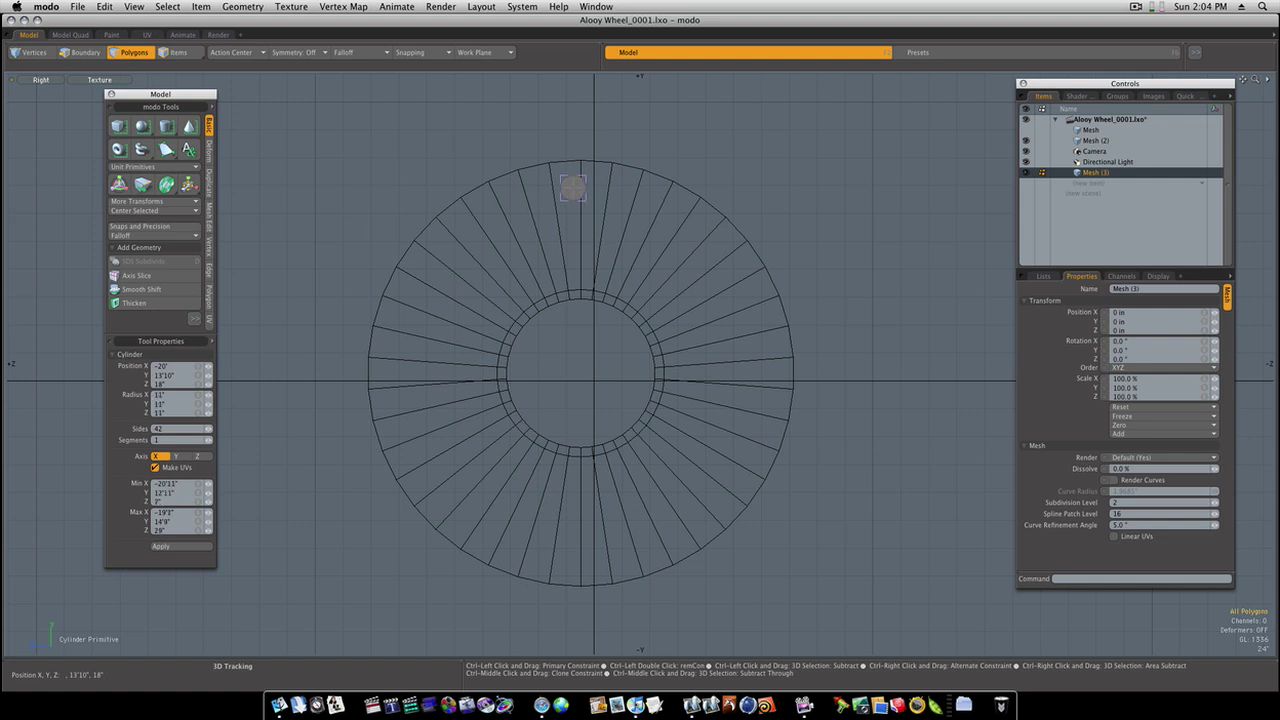
In the Perspective view, stretch the small cylinder through the disc to an X radius of about 4'1.5", centred at X about -23'1.5".
{"action": "key", "text": "ctrl+space"}
{"action": "left_click", "coordinate": [593, 183]}
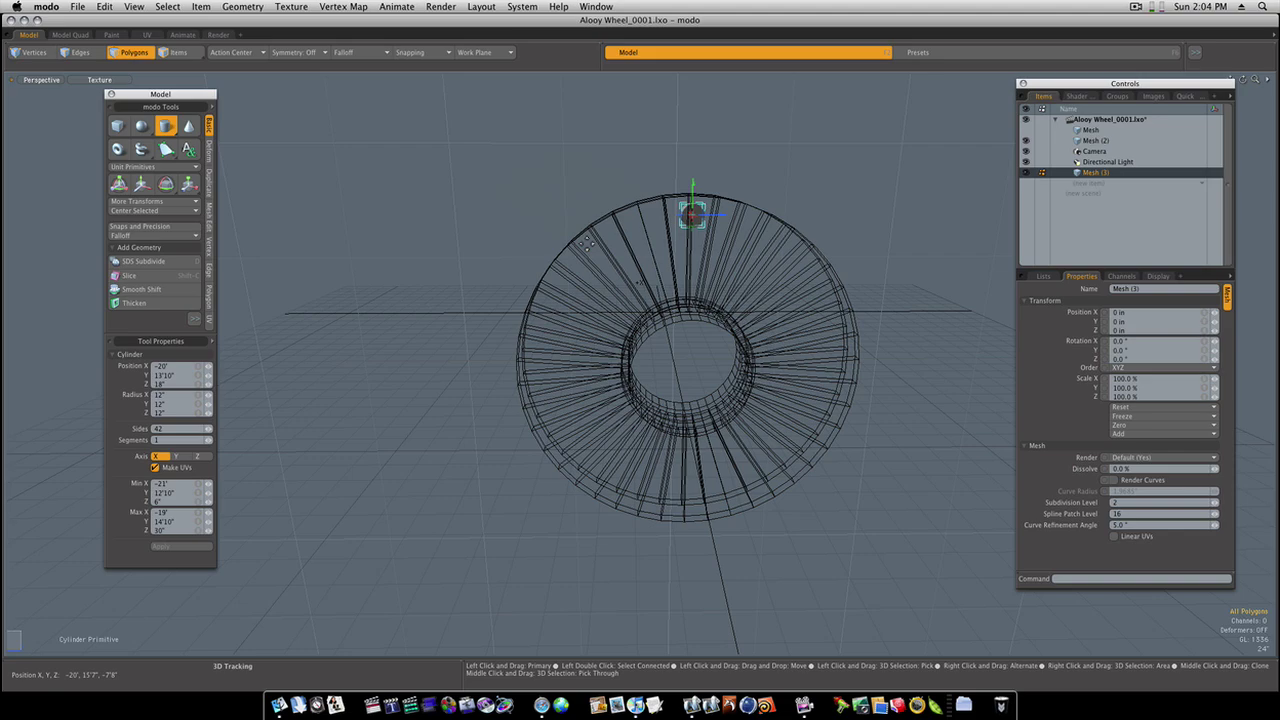
{"action": "left_click_drag", "start_coordinate": [593, 195], "coordinate": [543, 263], "text": "alt"}
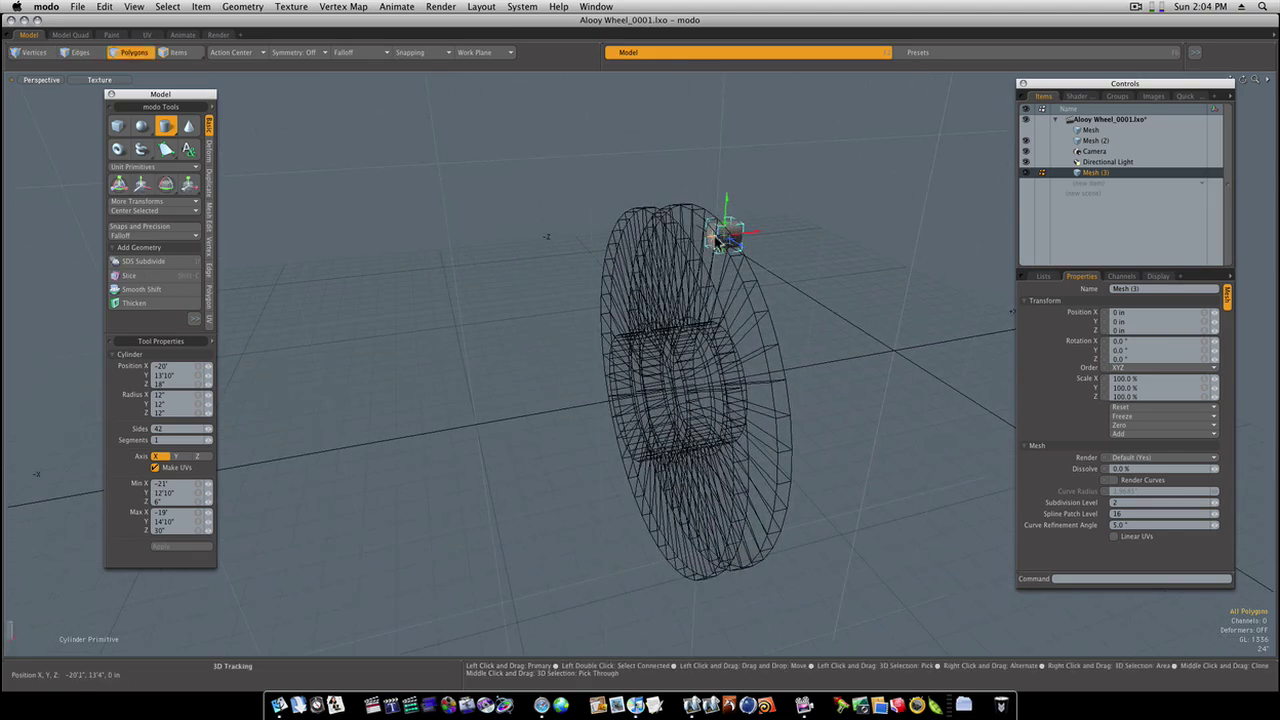
{"action": "left_click_drag", "start_coordinate": [714, 240], "coordinate": [703, 283]}
{"action": "scroll", "coordinate": [681, 276], "scroll_direction": "up", "scroll_amount": 4}
In the Right view, reposition the small cylinder to about Y 14' and Z 23" near the disc's rim.
{"action": "key", "text": "ctrl+space"}
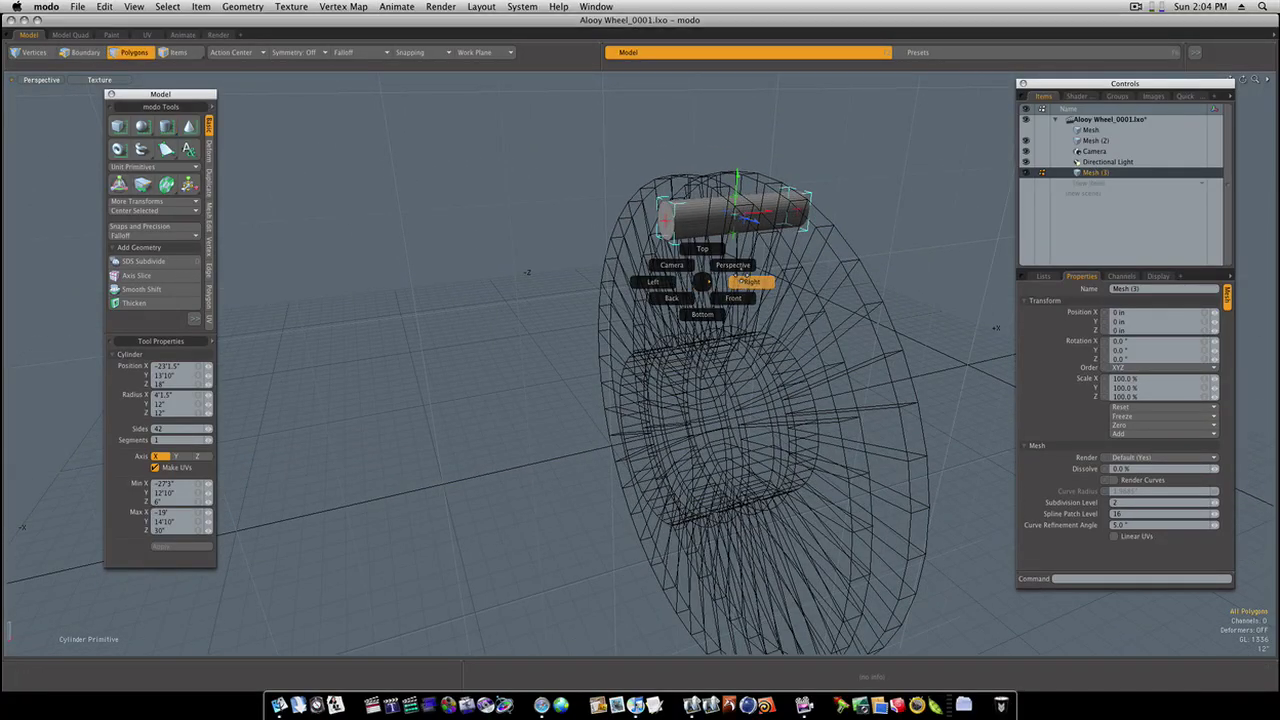
{"action": "left_click", "coordinate": [743, 281]}
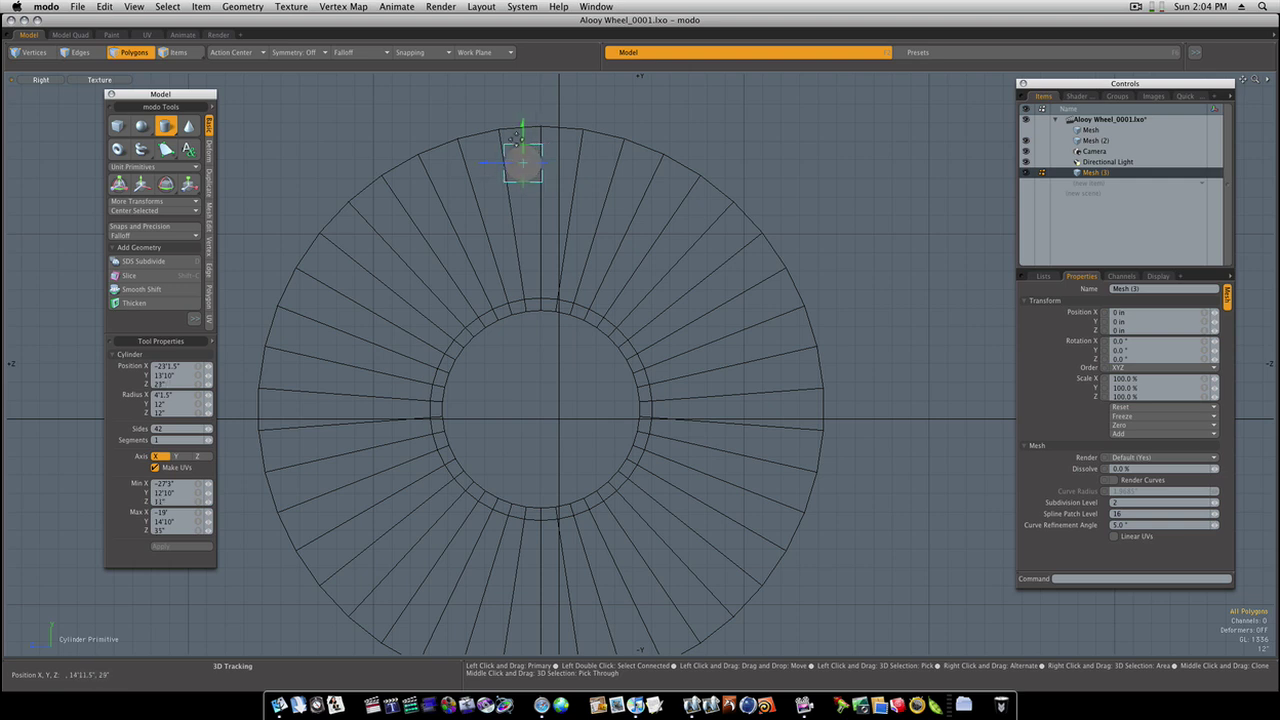
{"action": "left_click_drag", "start_coordinate": [523, 160], "coordinate": [523, 158]}
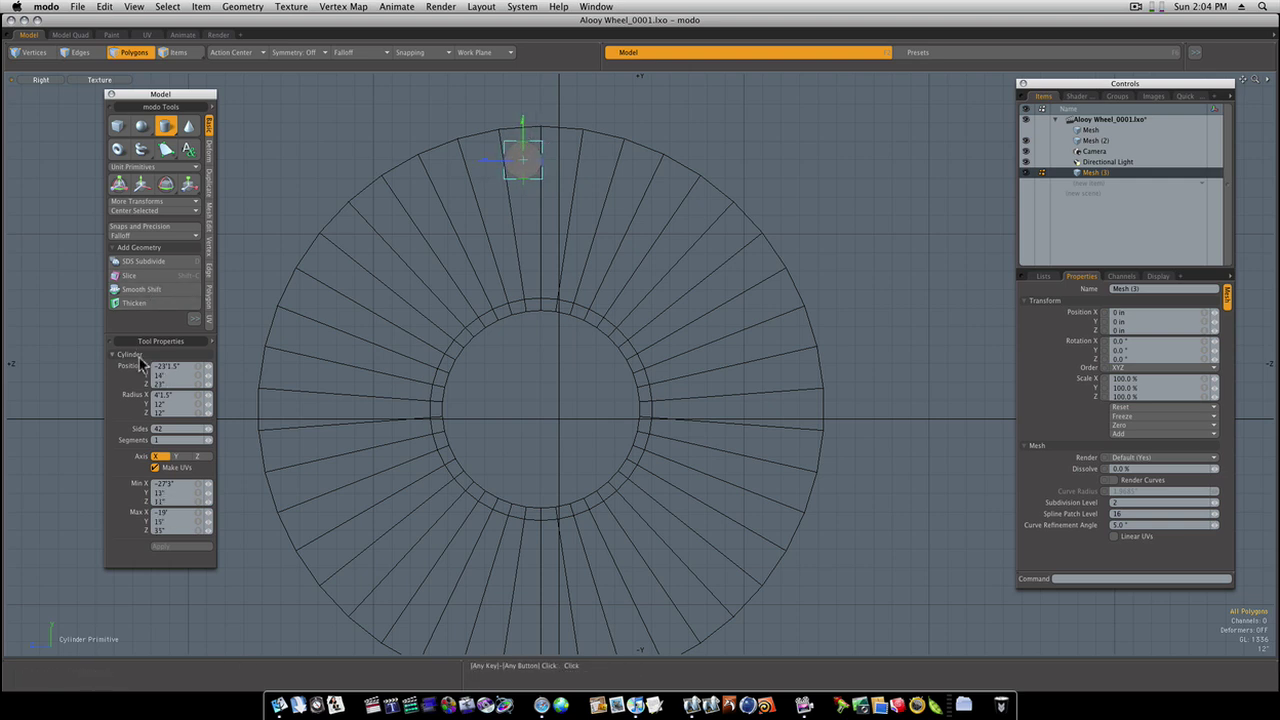
Reduce the small cylinder's radius to a uniform value of about 9.75" on all axes.
{"action": "left_click", "coordinate": [198, 396]}
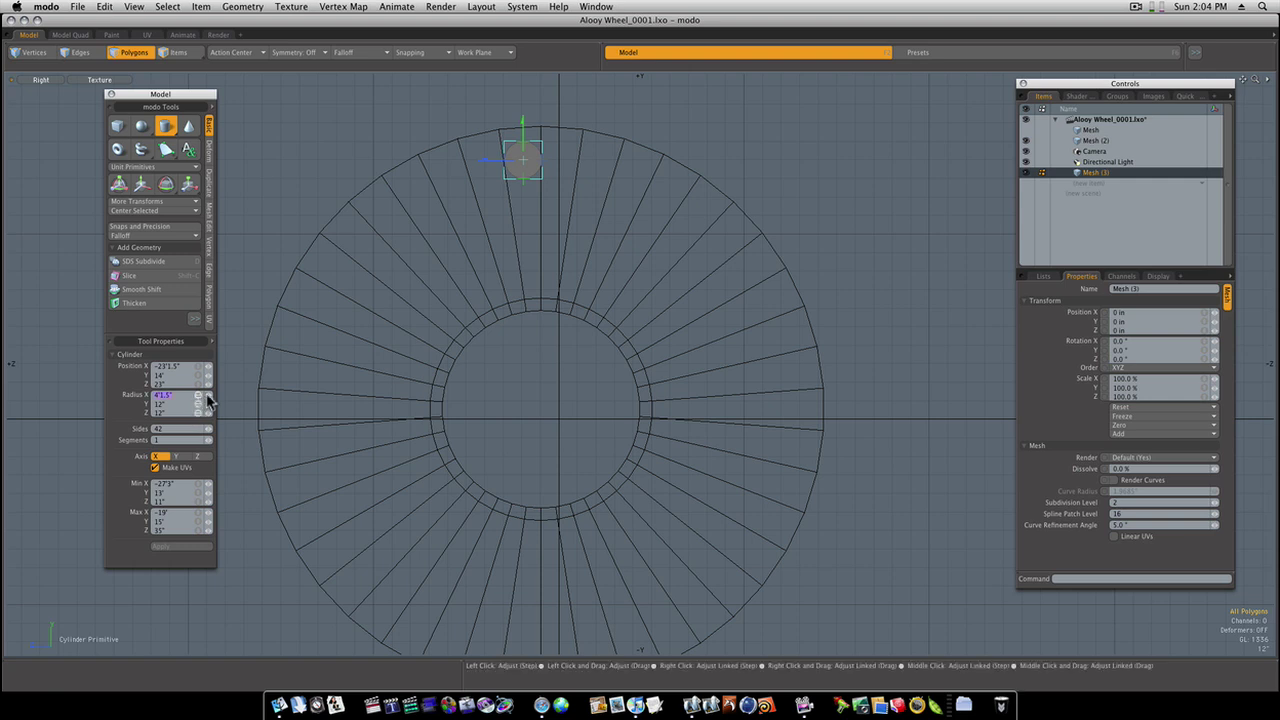
{"action": "type", "text": "4"}
{"action": "key", "text": "Return"}
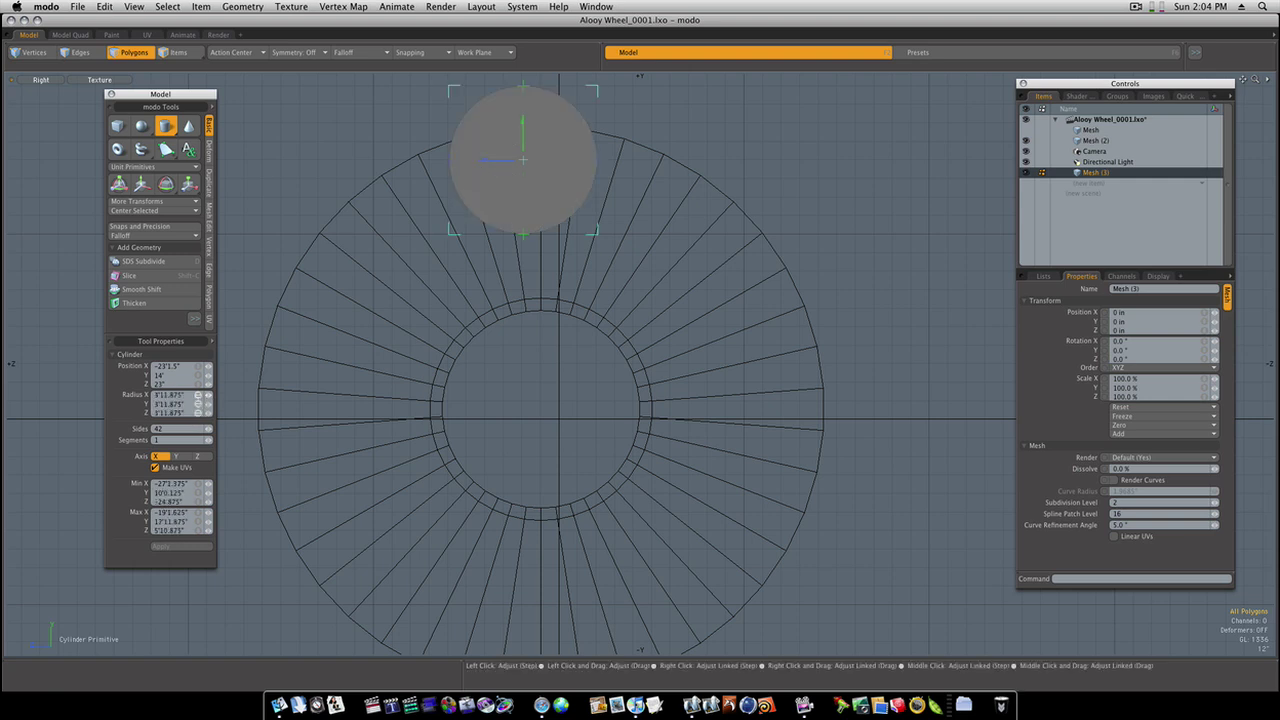
{"action": "left_click_drag", "start_coordinate": [208, 395], "coordinate": [172, 395]}
{"action": "left_click_drag", "start_coordinate": [523, 98], "coordinate": [523, 140]}
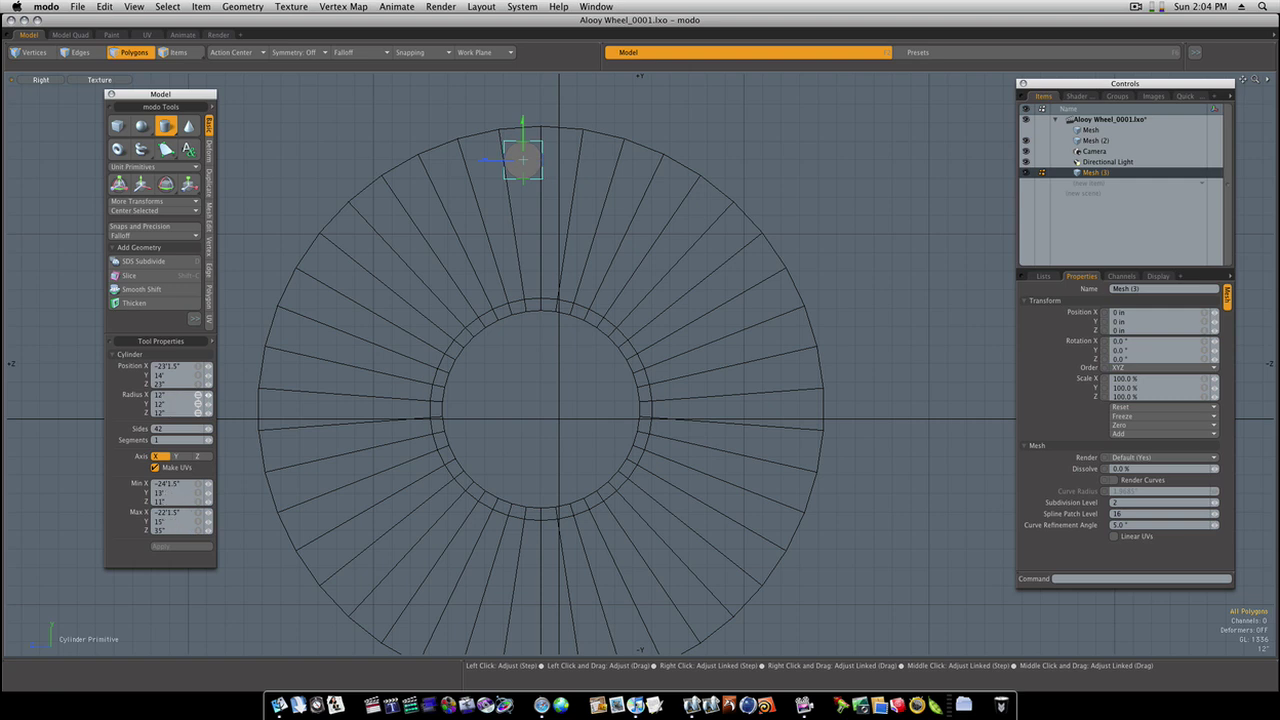
{"action": "left_click_drag", "start_coordinate": [523, 140], "coordinate": [523, 144]}
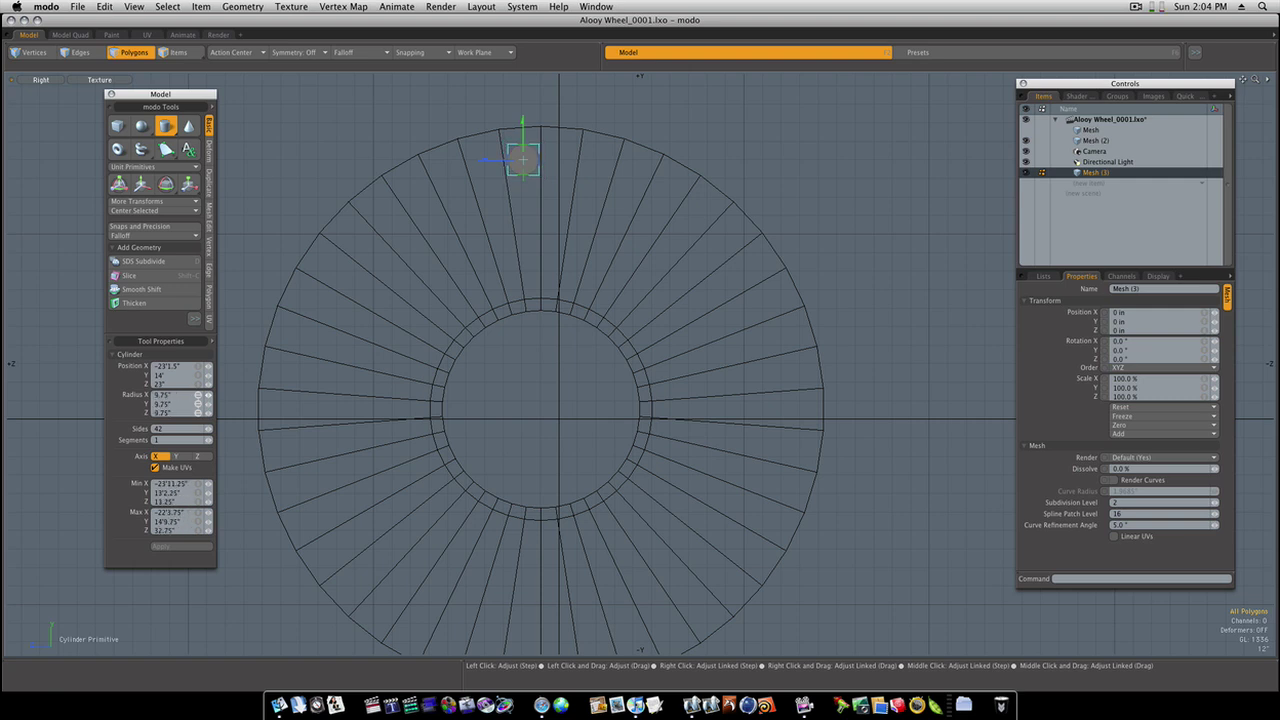
In the Perspective view, lengthen the cylinder through the disc to an X radius of about 3'5", centred at X about -23'8.75".
{"action": "key", "text": "ctrl+space"}
{"action": "left_click", "coordinate": [502, 333]}
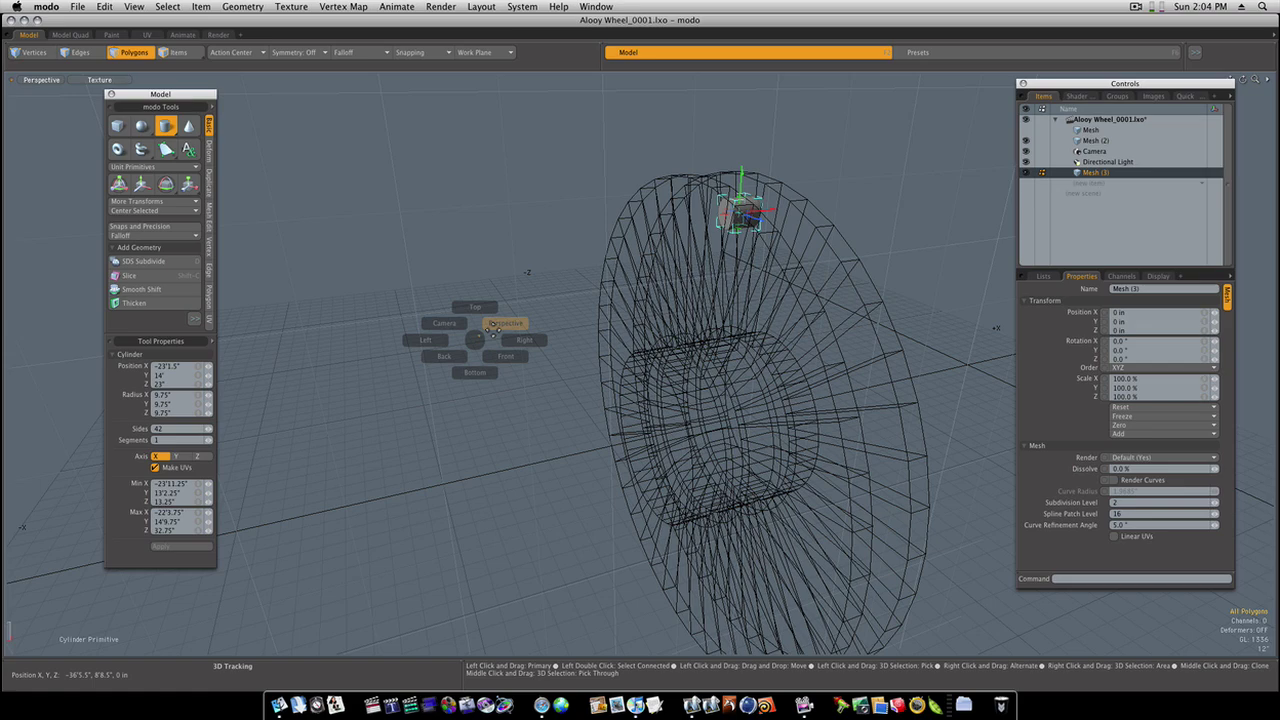
{"action": "left_click_drag", "start_coordinate": [753, 219], "coordinate": [697, 240], "text": "alt"}
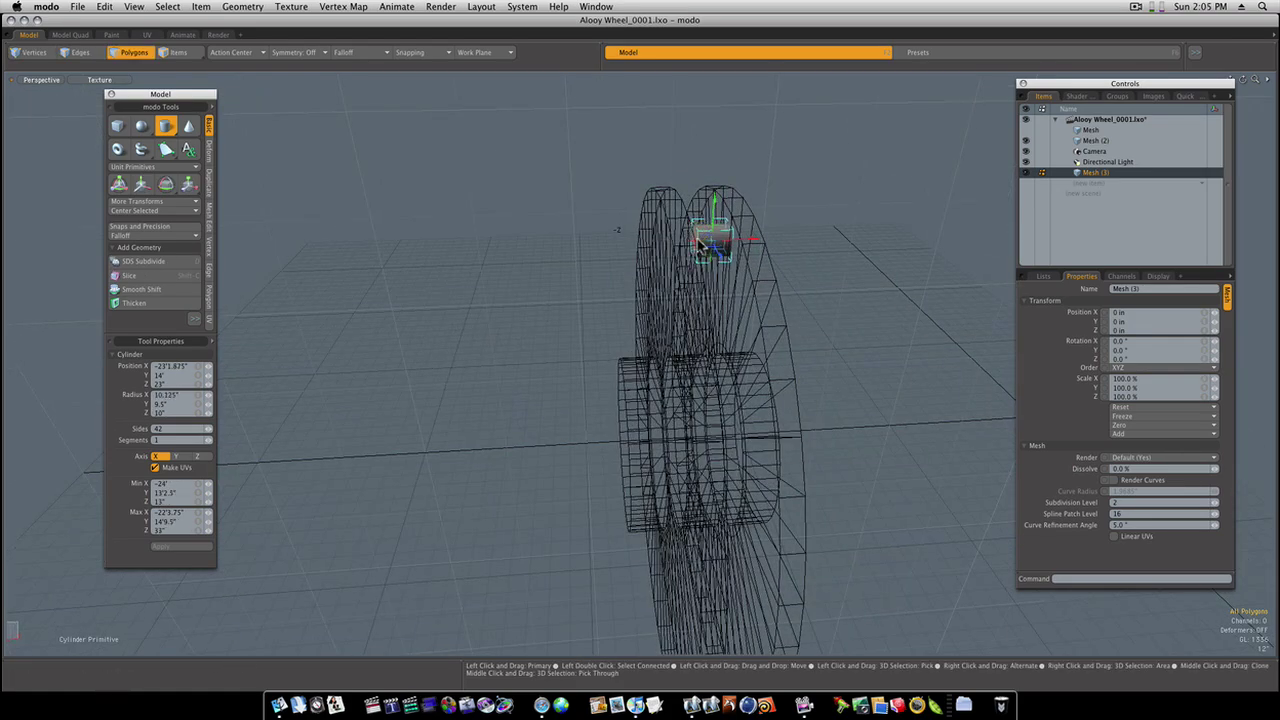
{"action": "left_click_drag", "start_coordinate": [699, 243], "coordinate": [631, 242]}
{"action": "left_click_drag", "start_coordinate": [732, 241], "coordinate": [857, 337]}
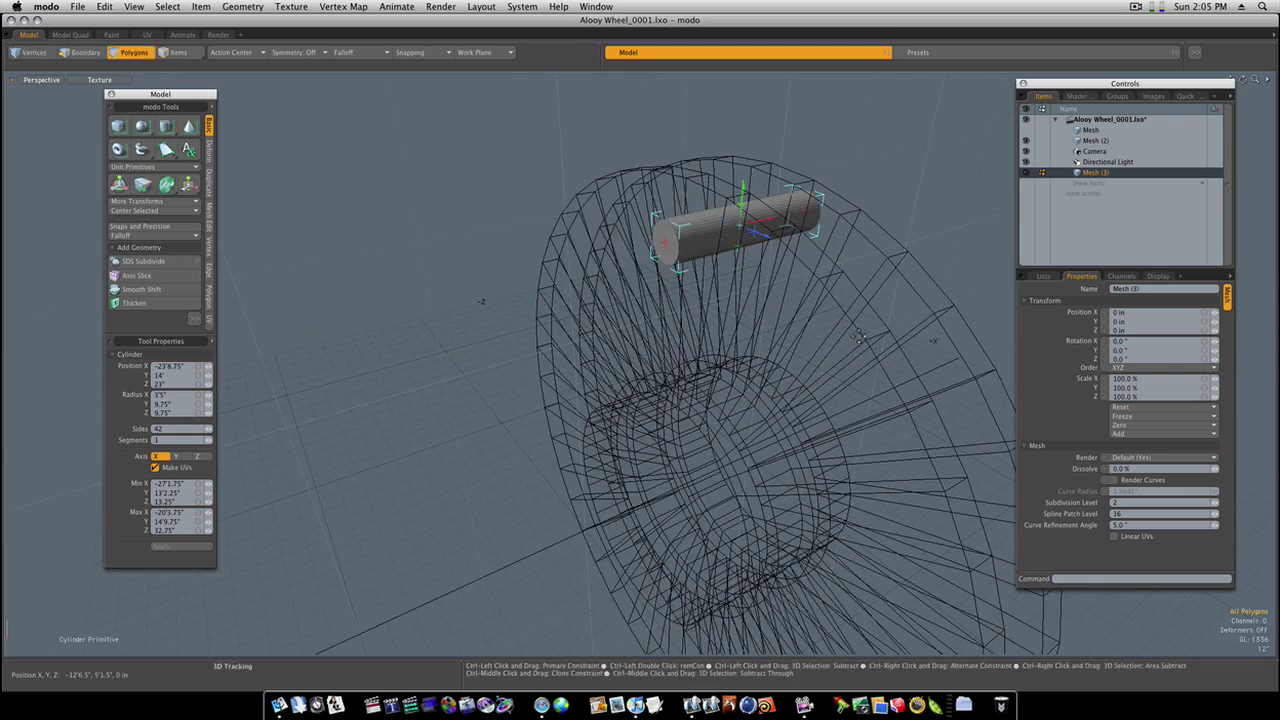
In the Right view, duplicate the small cylinder and move the copy toward the hub by about Y -30.5" and Z -17.5".
{"action": "key", "text": "ctrl+space"}
{"action": "left_click", "coordinate": [878, 338]}
{"action": "key", "text": "space"}
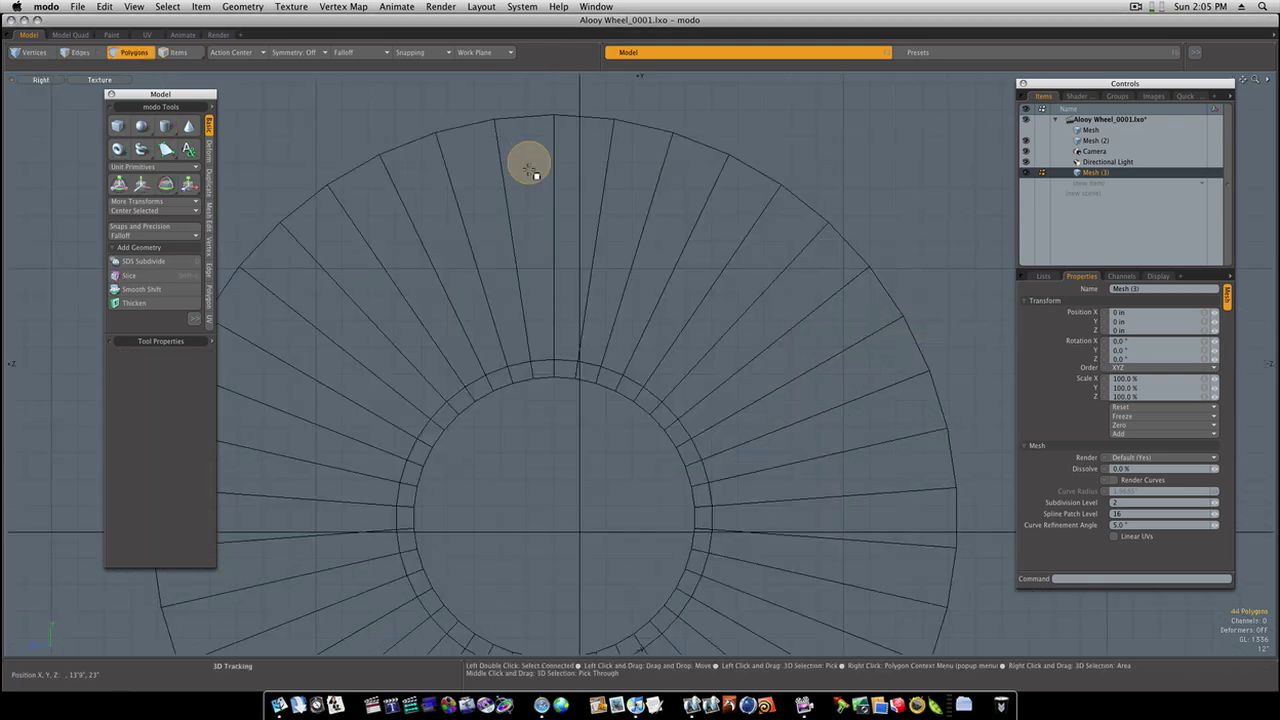
{"action": "key", "text": "w"}
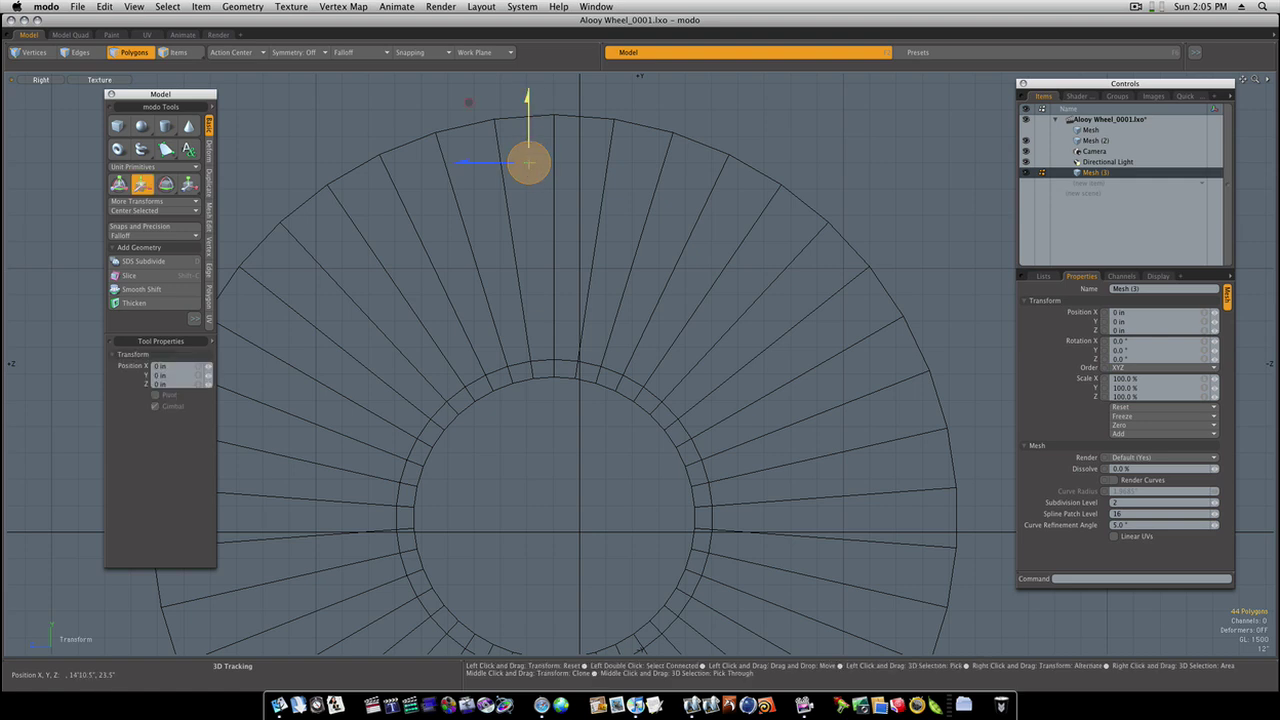
{"action": "left_click_drag", "start_coordinate": [469, 102], "coordinate": [506, 168]}
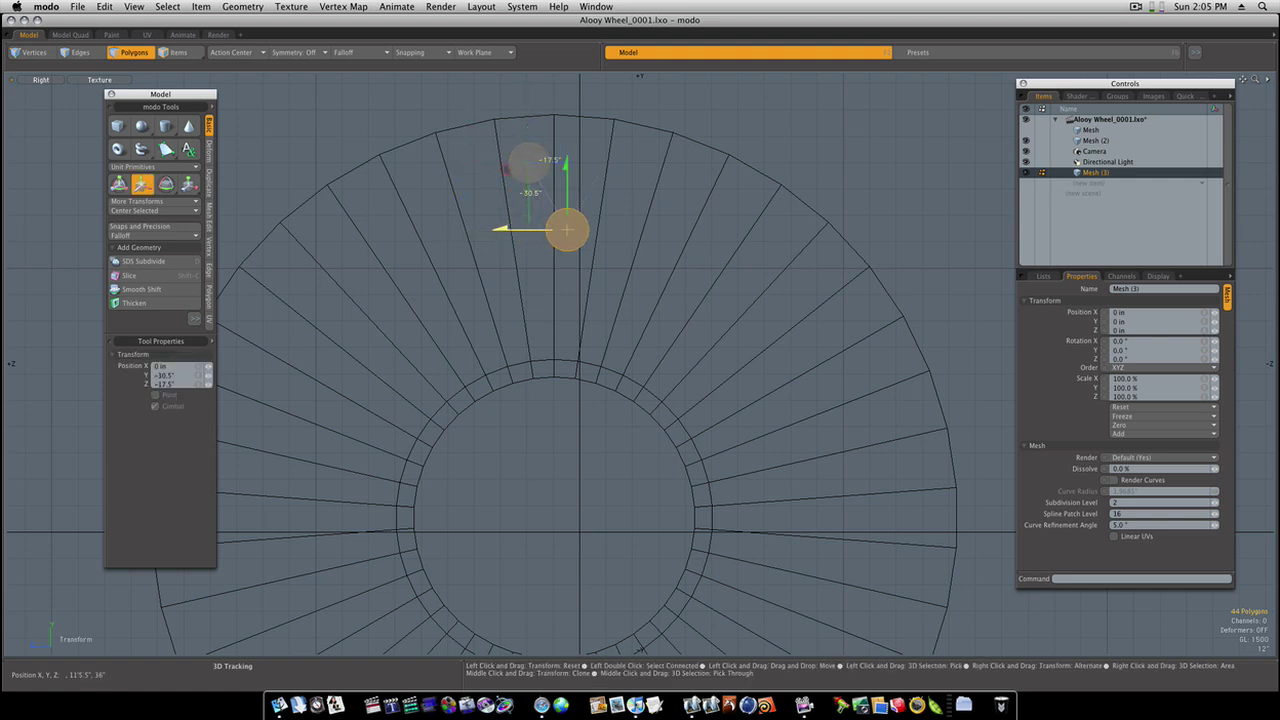
{"action": "key", "text": "space"}
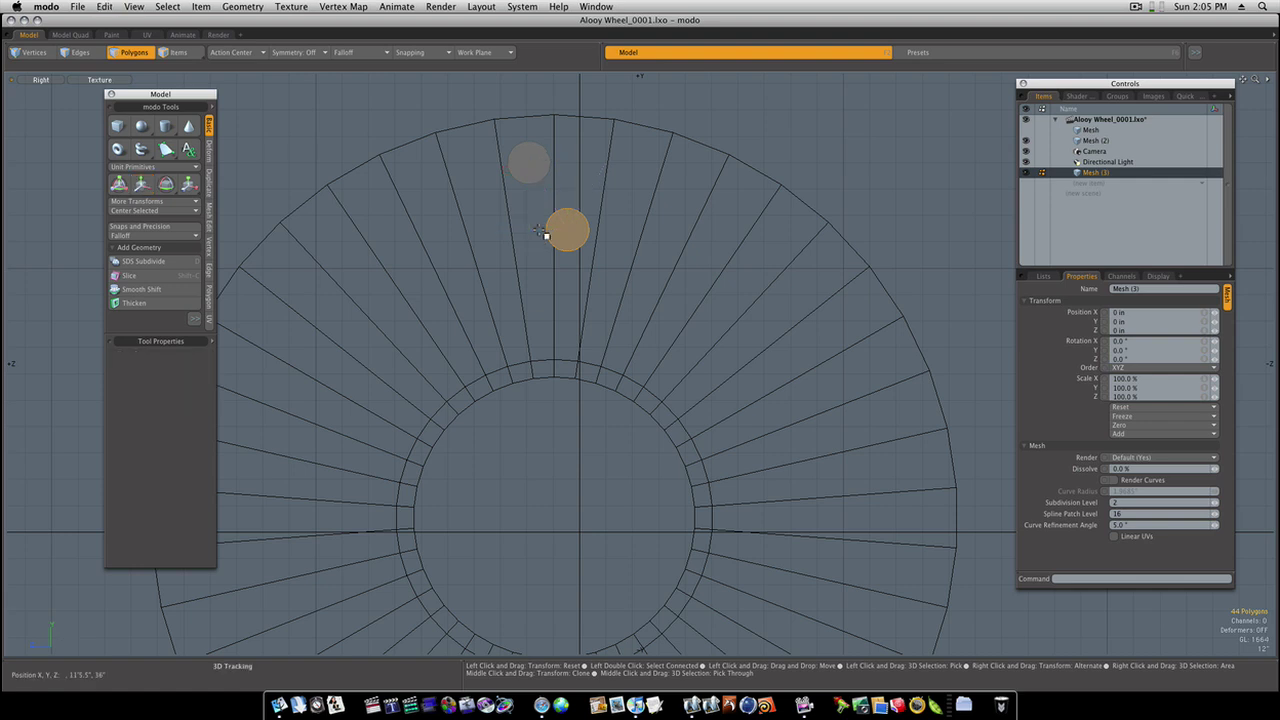
Place a third copy of the cylinder further inward on the same diagonal, close to the disc's inner ring.
{"action": "key", "text": "w"}
{"action": "left_click_drag", "start_coordinate": [571, 203], "coordinate": [616, 286]}
{"action": "key", "text": "q"}
Even out the row by moving the middle cylinder about Y -1.5", Z -3" and the outermost one about Y 1", Z -3".
{"action": "double_click", "coordinate": [568, 226]}
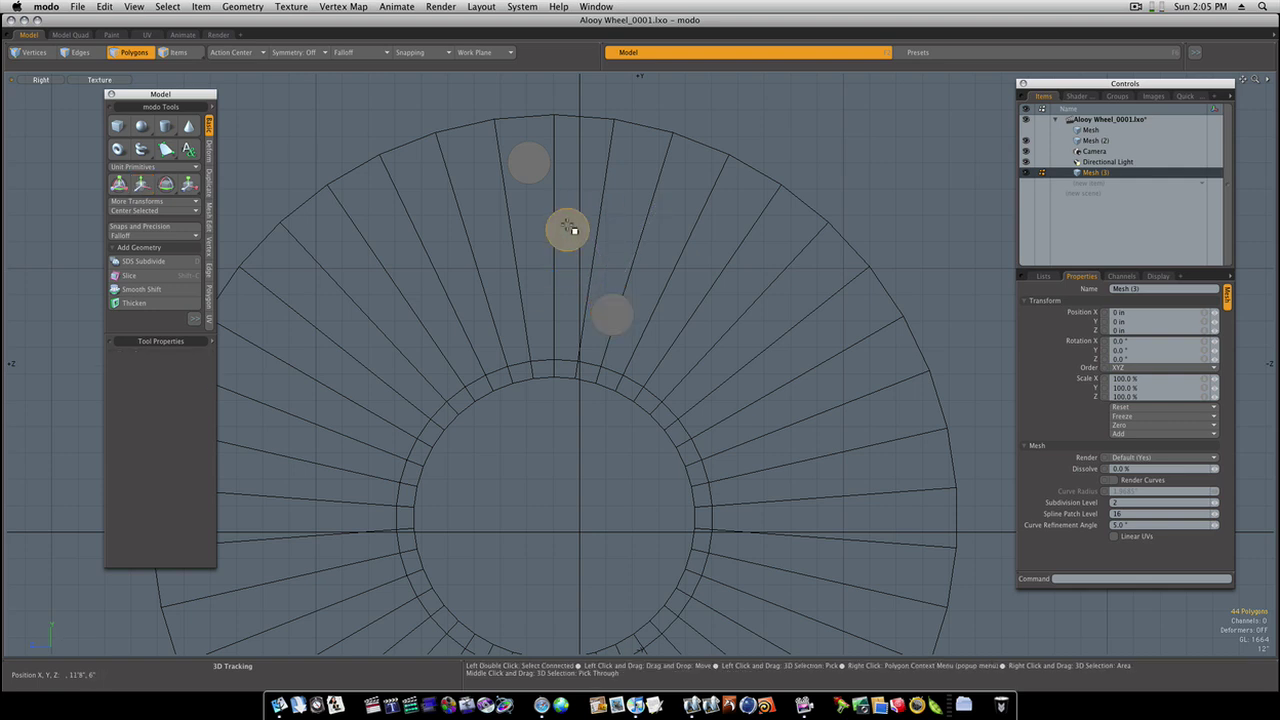
{"action": "key", "text": "w"}
{"action": "left_click_drag", "start_coordinate": [576, 236], "coordinate": [583, 238]}
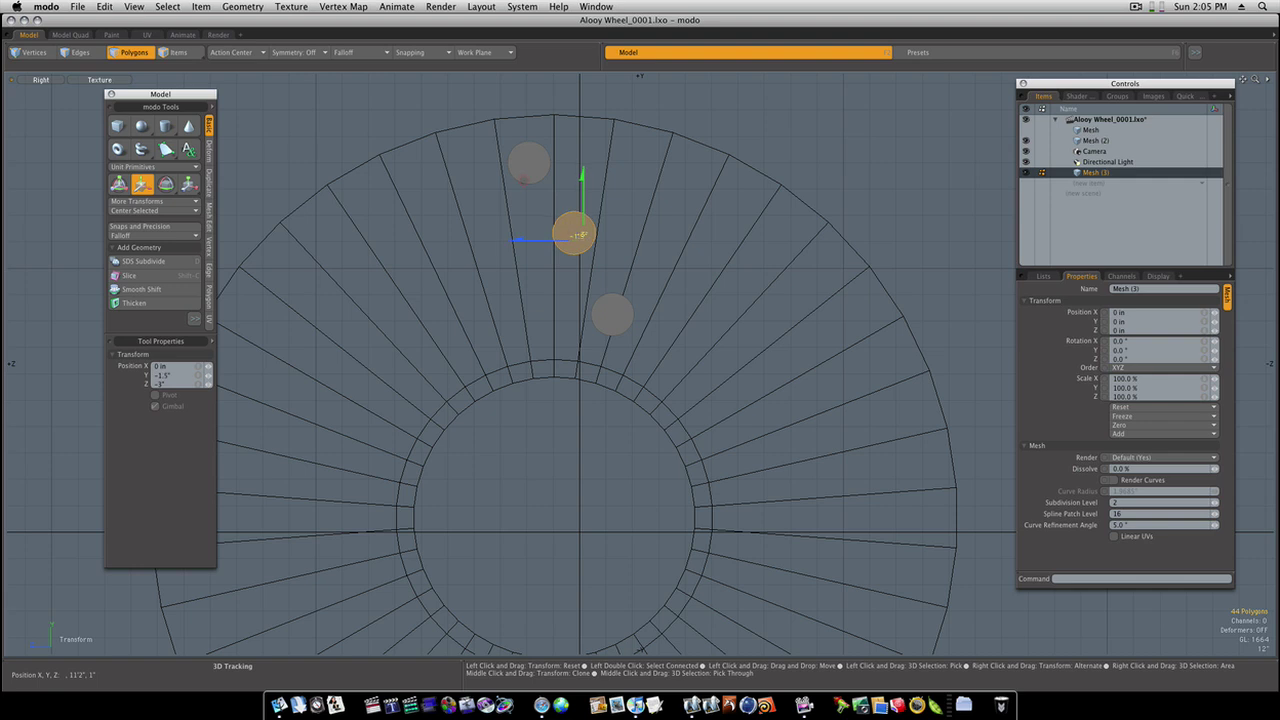
{"action": "key", "text": "space"}
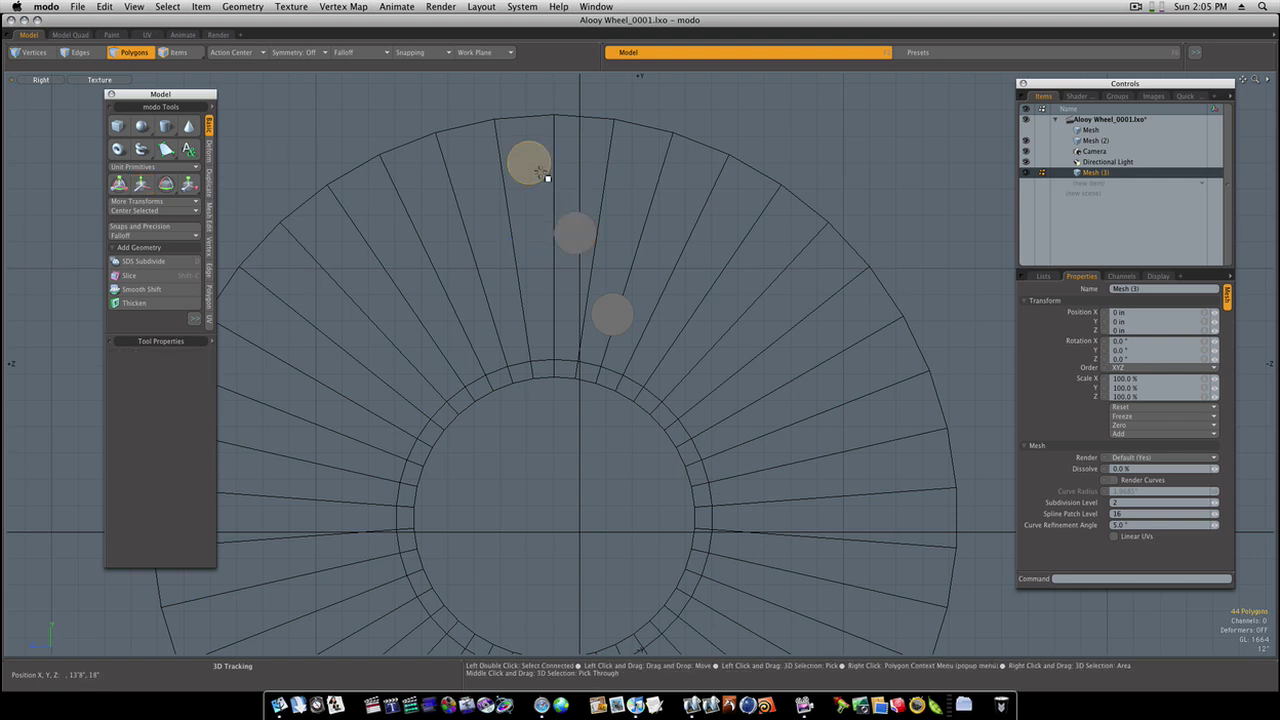
{"action": "key", "text": "w"}
{"action": "left_click_drag", "start_coordinate": [546, 176], "coordinate": [546, 175]}
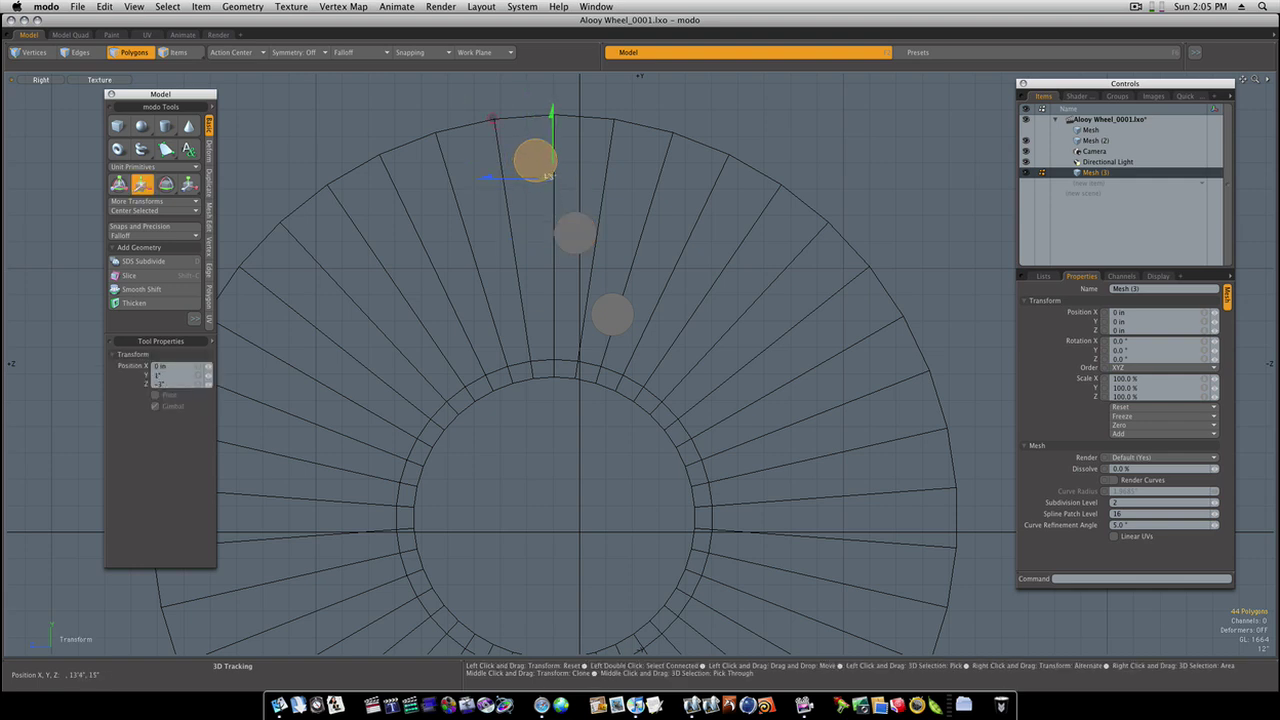
Nudge the middle cylinder by about Z 0.5" and move the innermost cylinder by about Y 4", Z 1".
{"action": "left_click", "coordinate": [574, 240]}
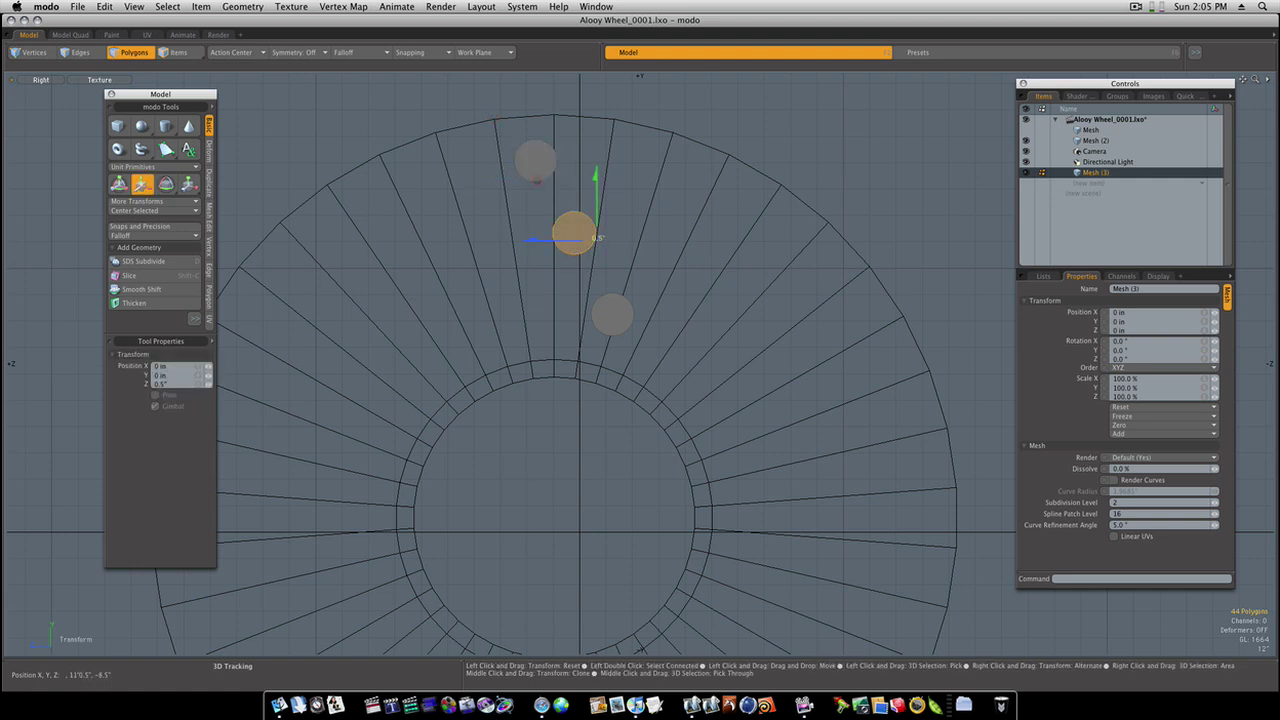
{"action": "key", "text": "q"}
{"action": "left_click", "coordinate": [614, 314]}
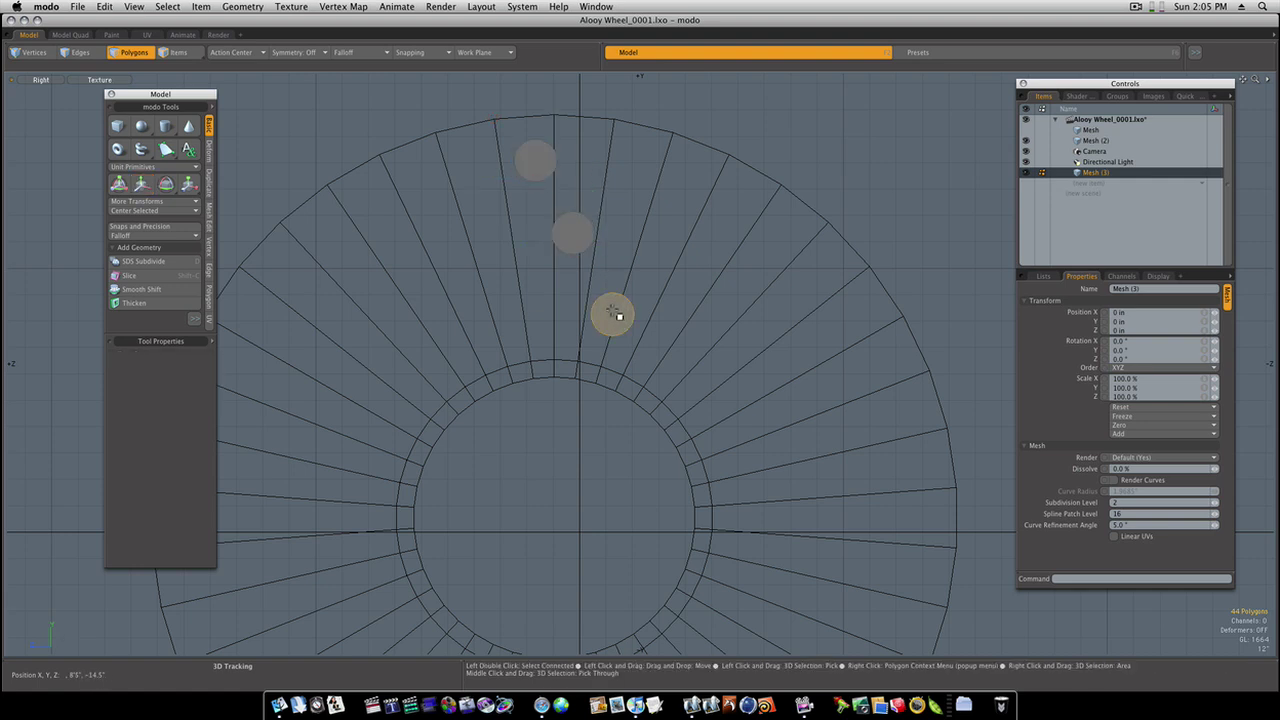
{"action": "key", "text": "w"}
{"action": "left_click", "coordinate": [700, 354]}
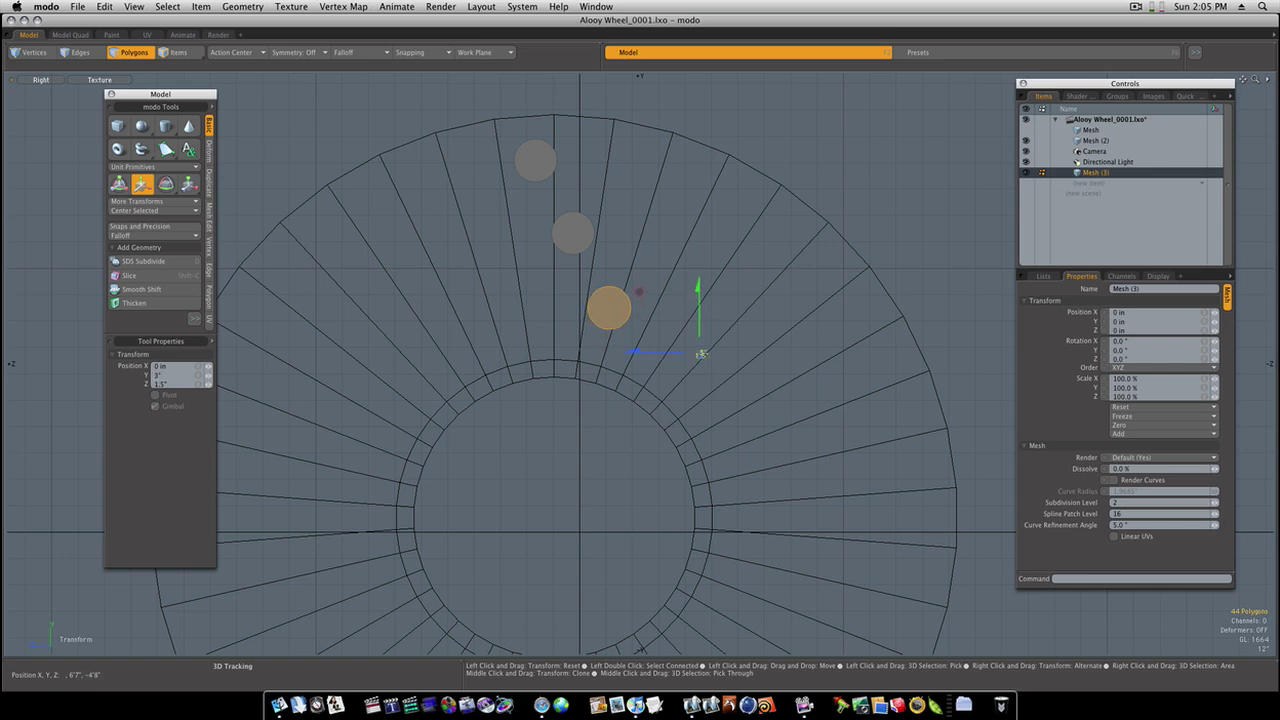
{"action": "left_click_drag", "start_coordinate": [701, 354], "coordinate": [703, 352]}
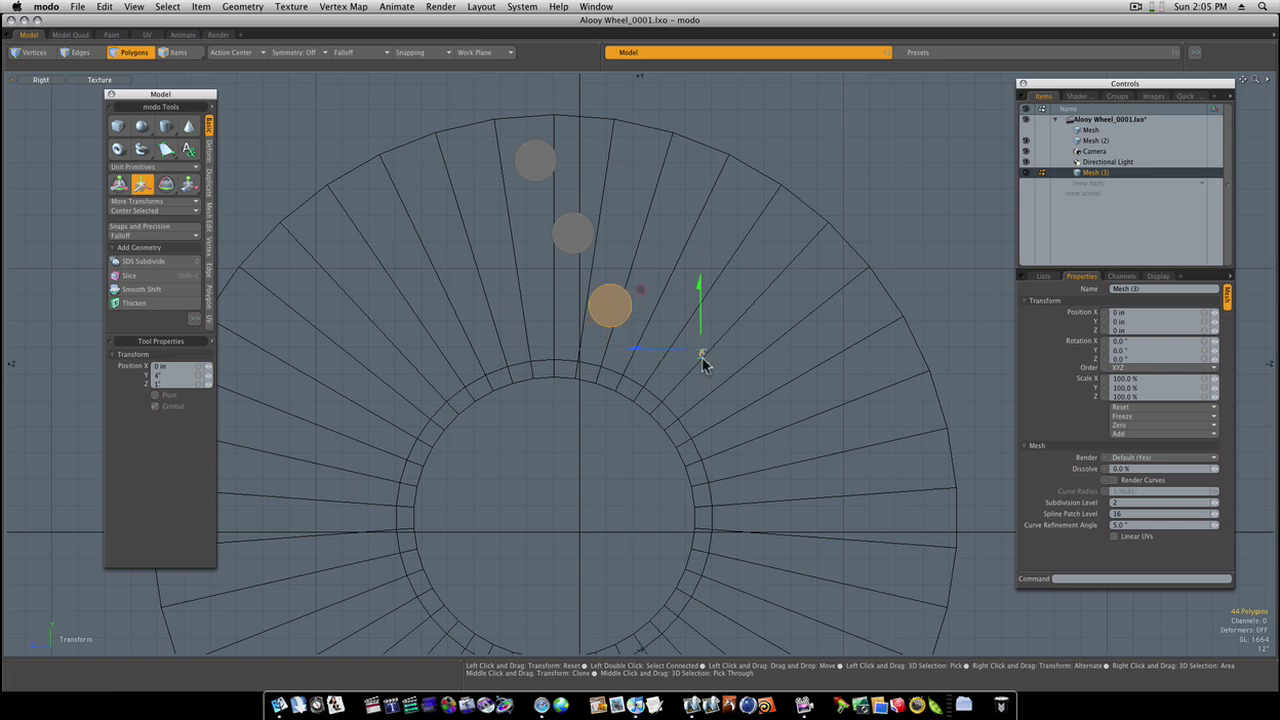
{"action": "key", "text": "q"}
{"action": "left_click", "coordinate": [760, 346]}
Shift the middle cylinder by about Y -5.5", Z -1" and the innermost one by about Y -4.5", Z -1.5".
{"action": "left_click_drag", "start_coordinate": [760, 346], "coordinate": [720, 340], "text": "ctrl+alt"}
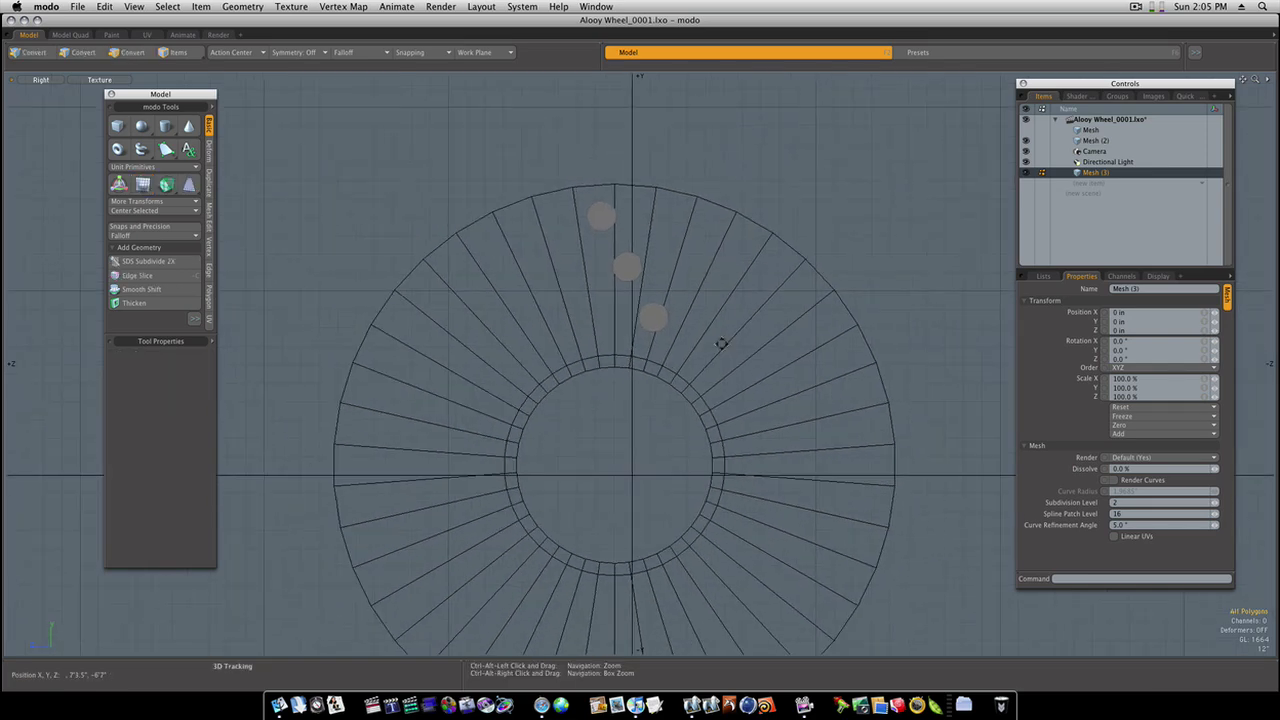
{"action": "key", "text": "w"}
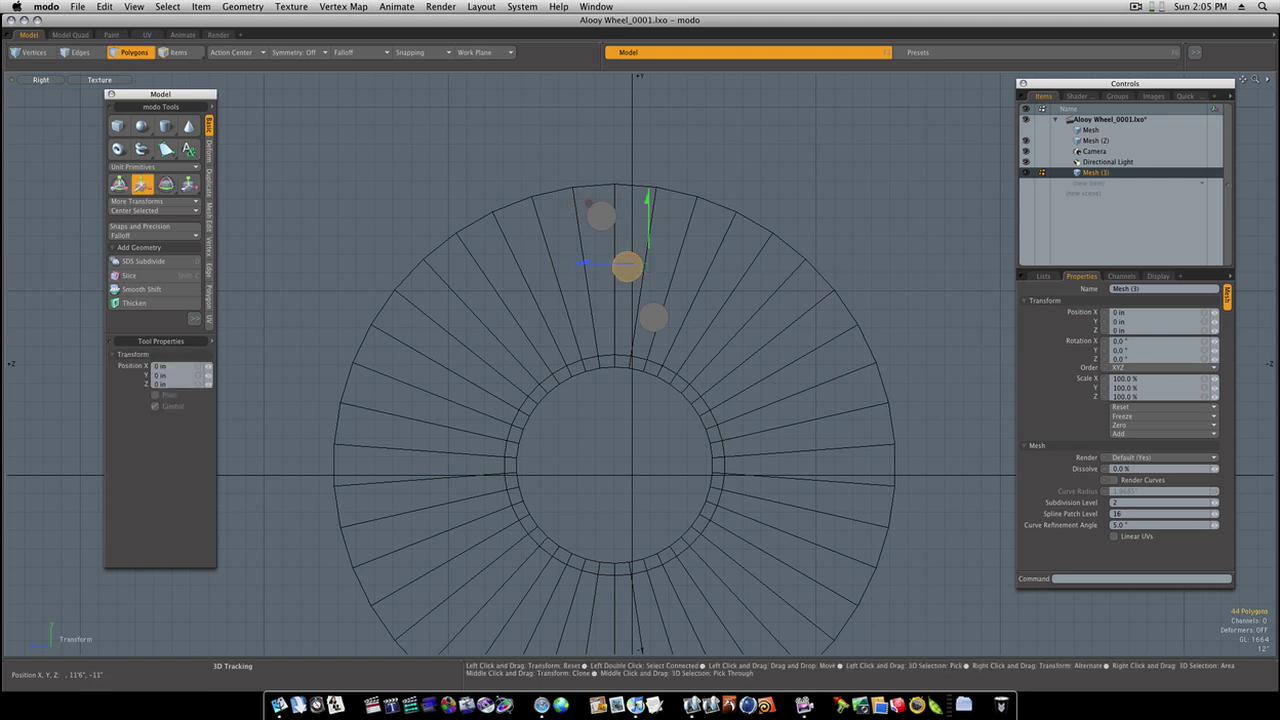
{"action": "left_click_drag", "start_coordinate": [649, 260], "coordinate": [651, 272]}
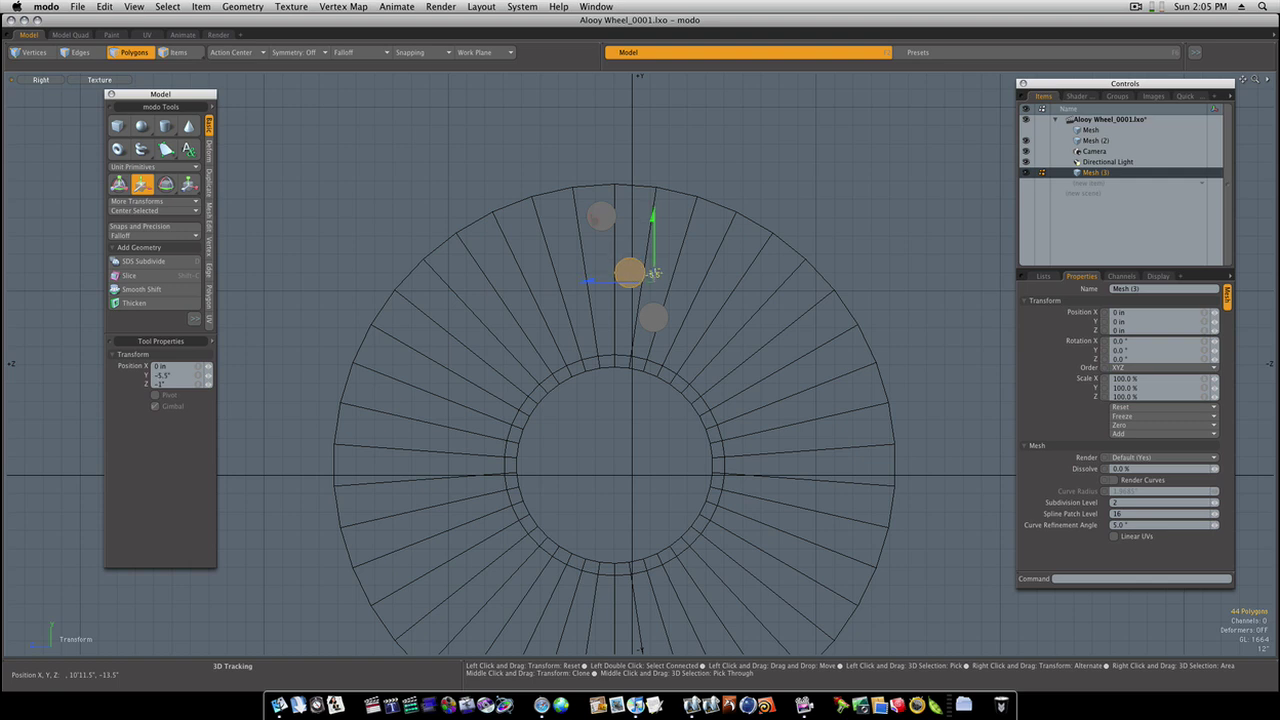
{"action": "key", "text": "space"}
{"action": "left_click", "coordinate": [657, 322]}
{"action": "key", "text": "w"}
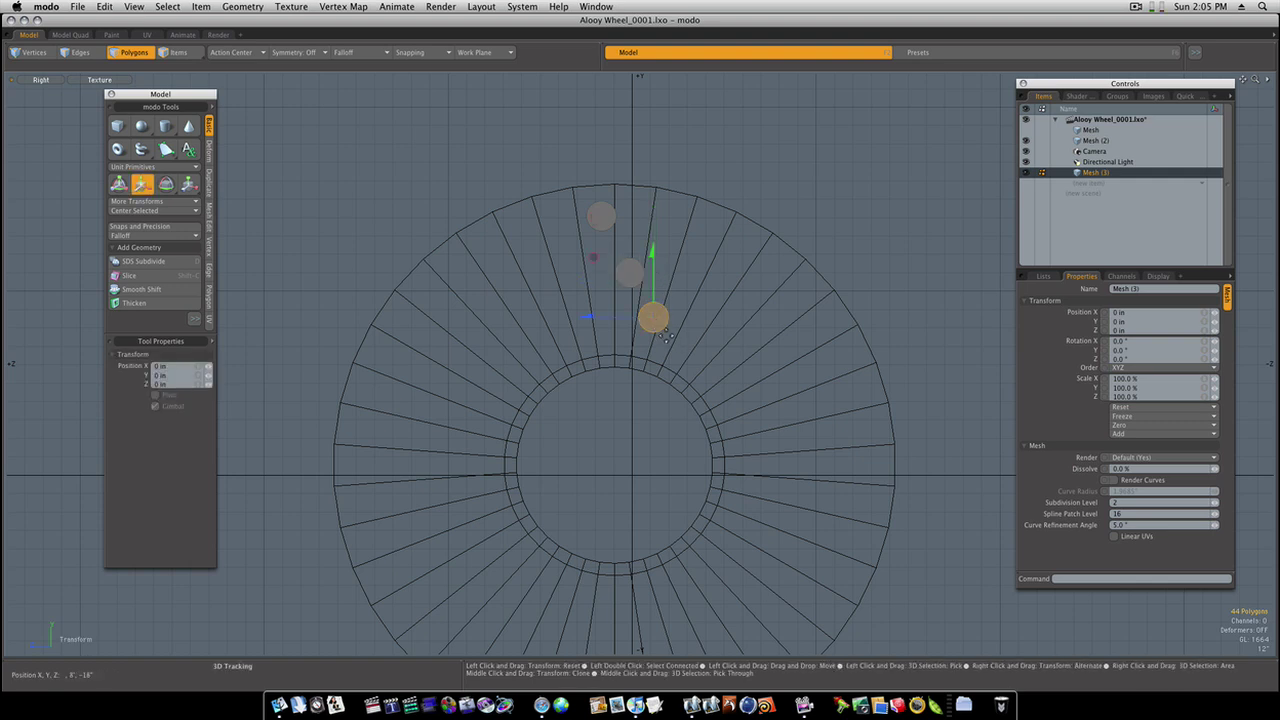
{"action": "left_click_drag", "start_coordinate": [673, 337], "coordinate": [676, 339]}
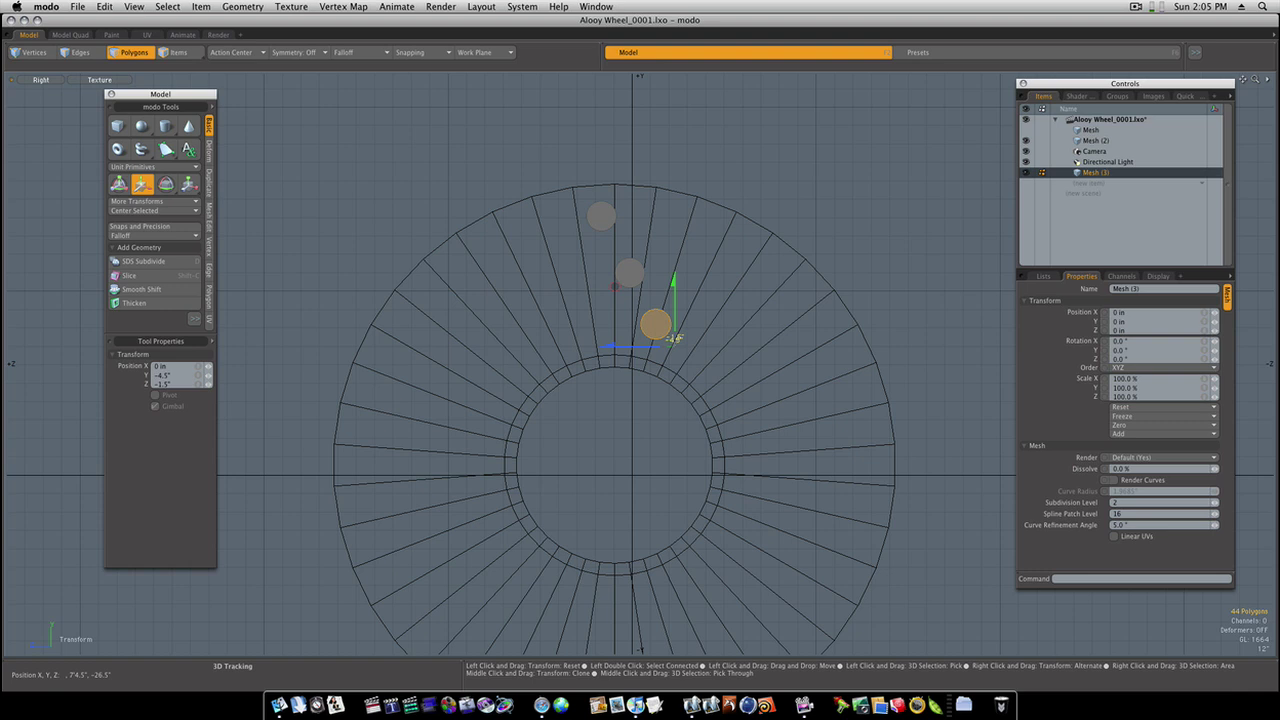
{"action": "key", "text": "space"}
{"action": "left_click", "coordinate": [792, 211]}
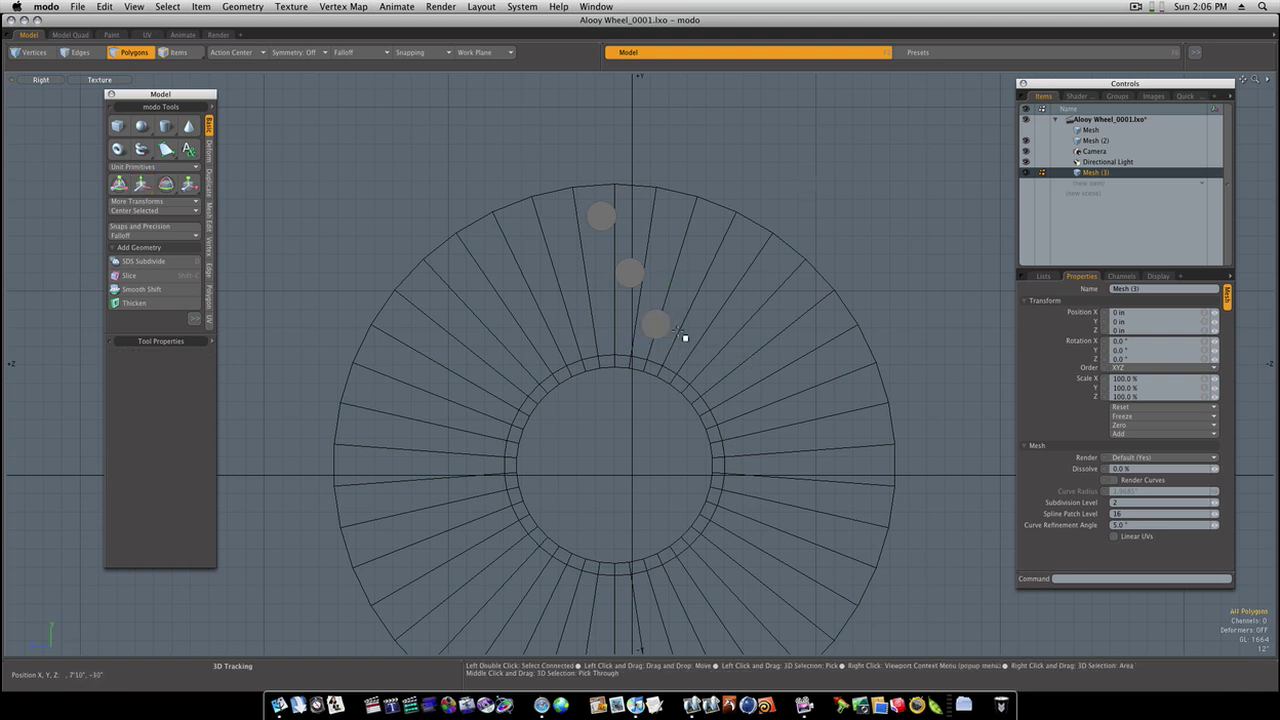
Move the middle cylinder by about Y 2", Z 1" so it sits midway between the other two.
{"action": "left_click", "coordinate": [636, 278]}
{"action": "key", "text": "w"}
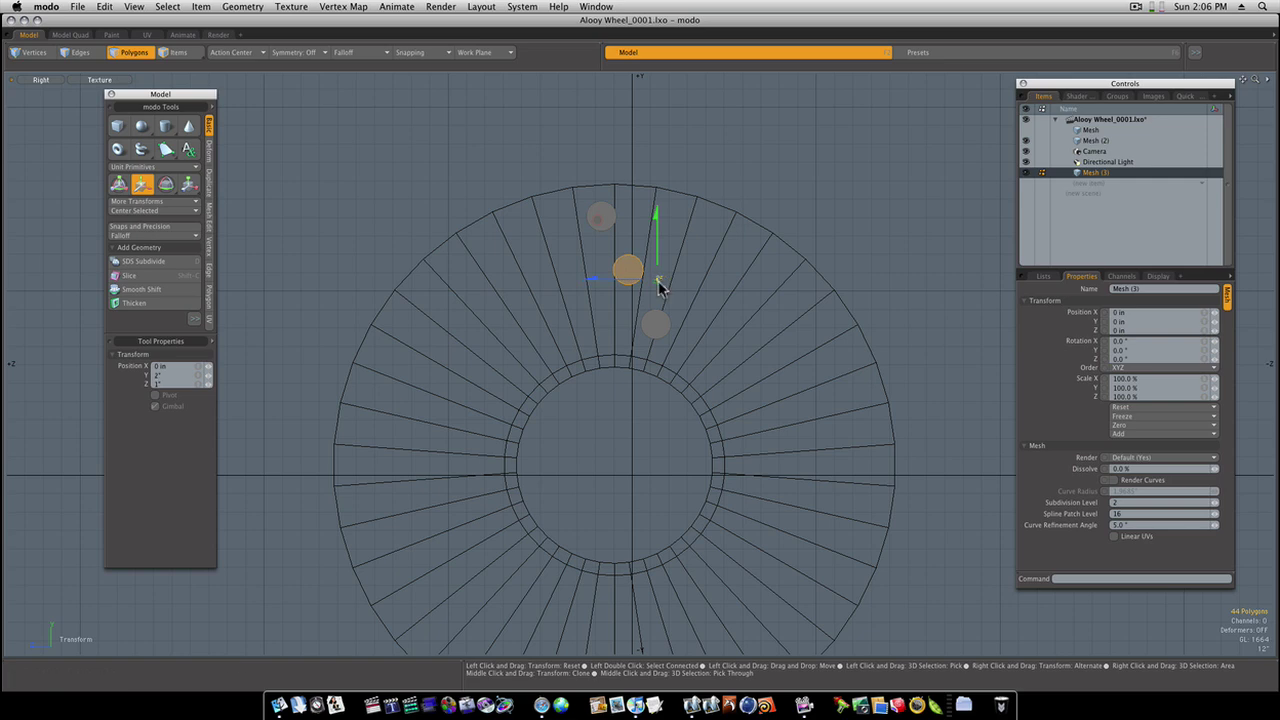
{"action": "key", "text": "space"}
{"action": "left_click", "coordinate": [838, 210]}
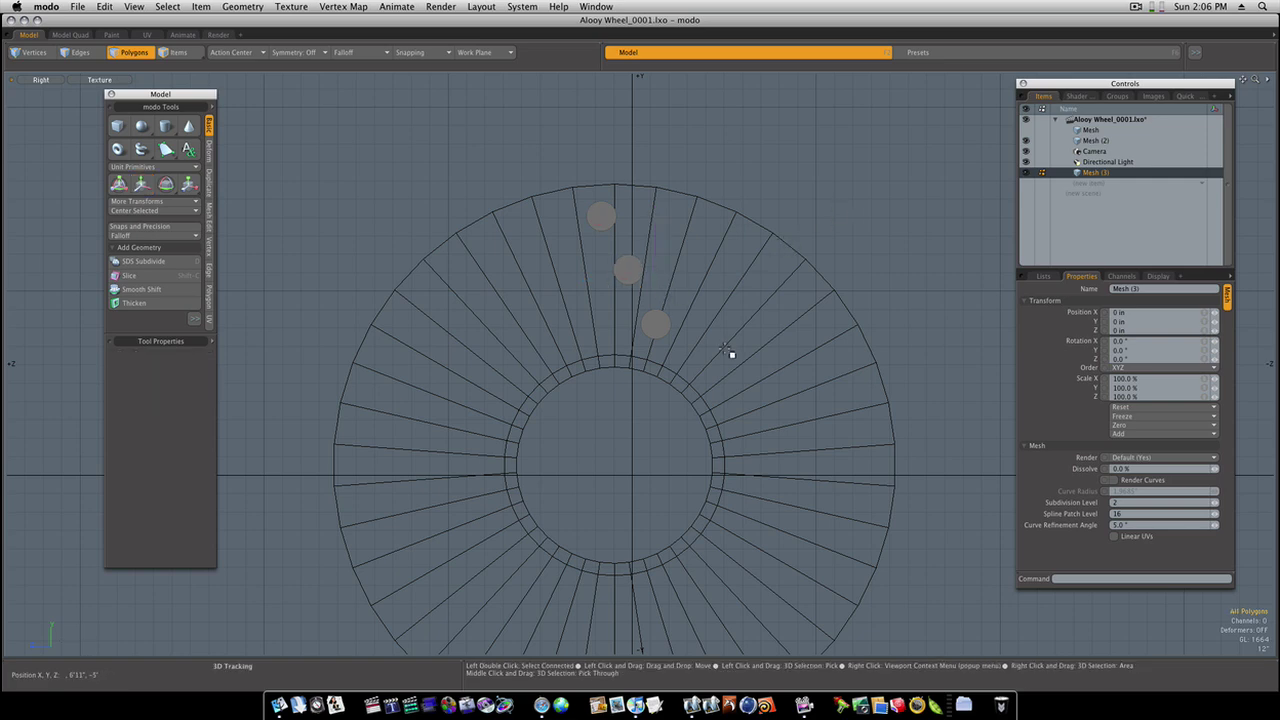
Radially array the three cylinders around the disc's centre on the X axis, with a count of 19 over 360°.
{"action": "left_click_drag", "start_coordinate": [737, 354], "coordinate": [691, 357], "text": "alt"}
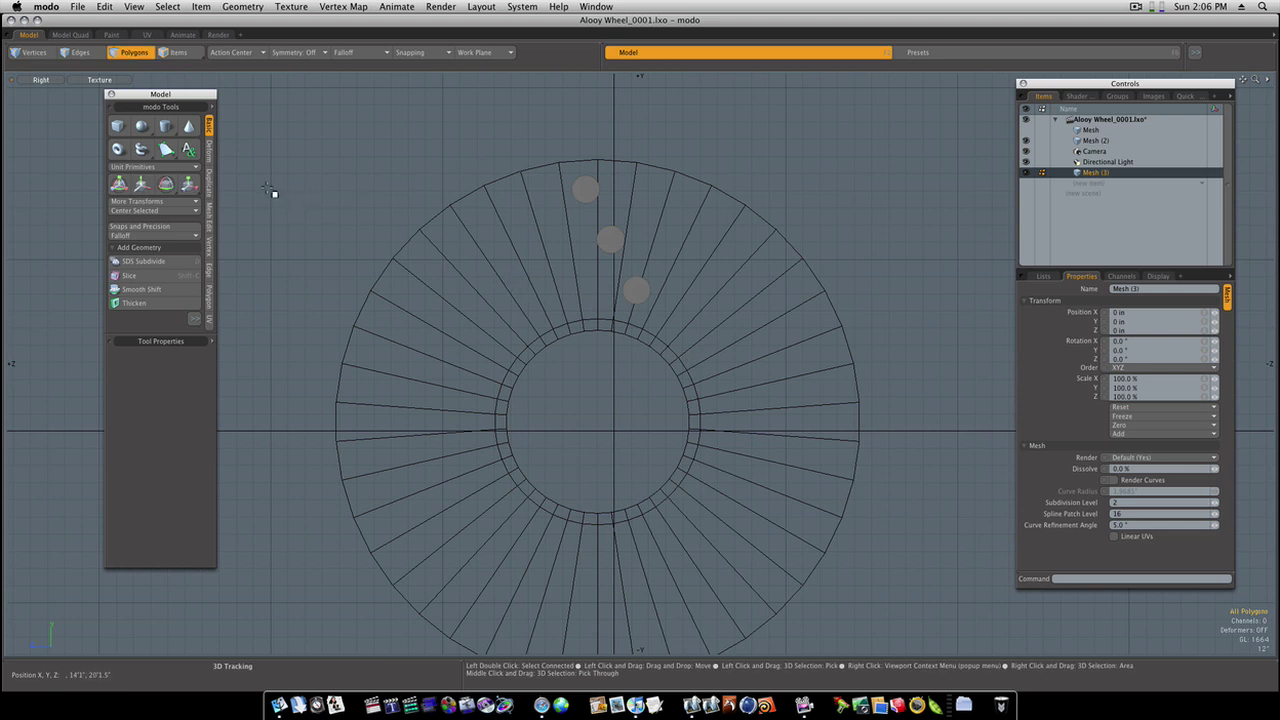
{"action": "left_click", "coordinate": [210, 179]}
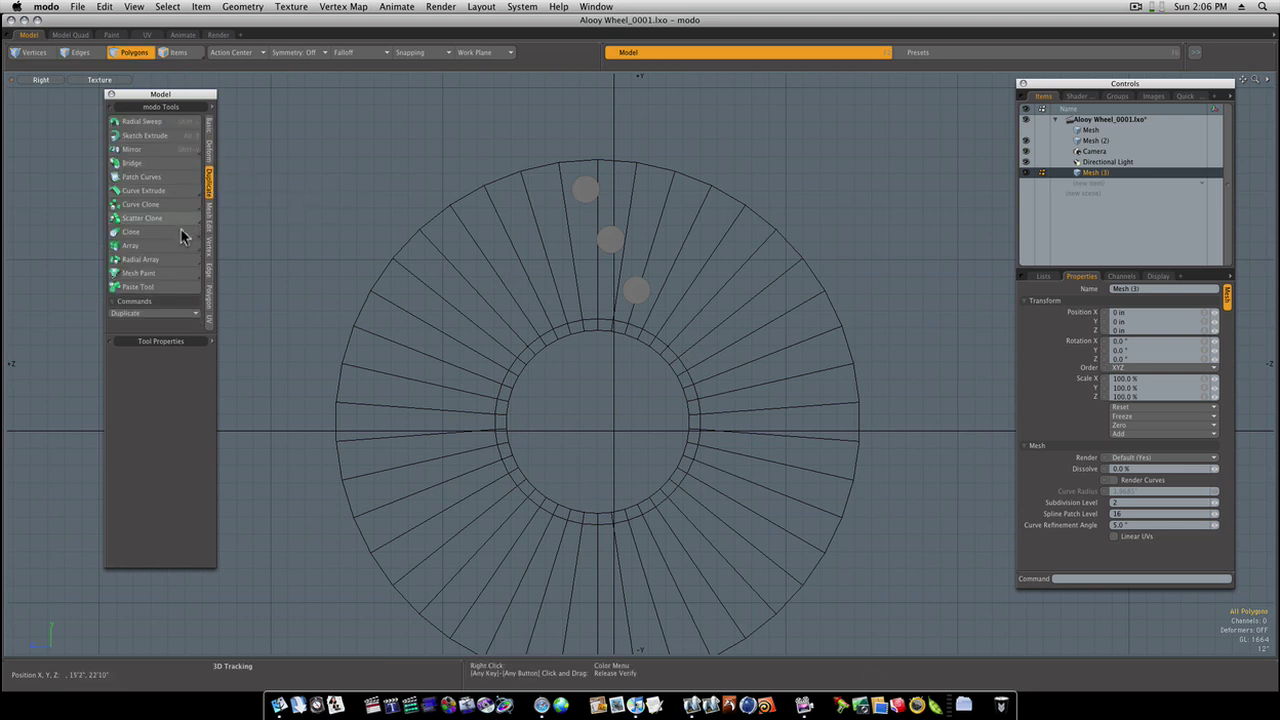
{"action": "left_click", "coordinate": [183, 260]}
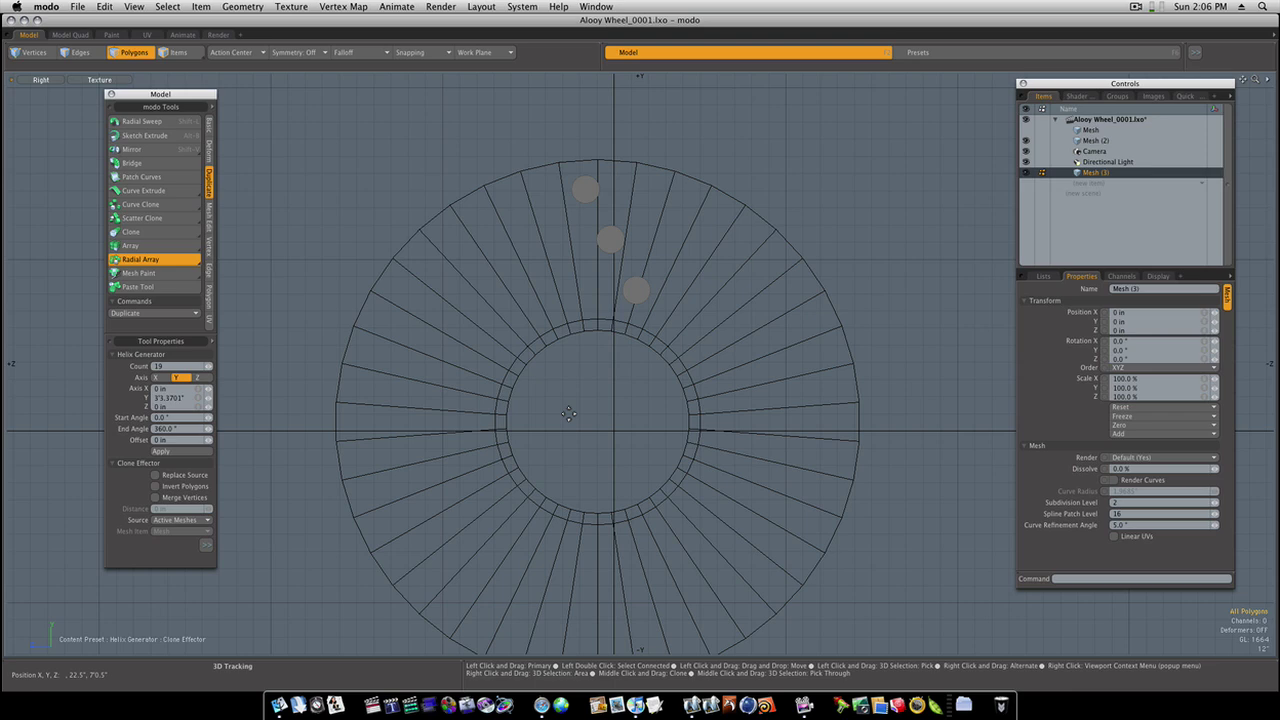
{"action": "scroll", "coordinate": [600, 430], "scroll_direction": "up", "scroll_amount": 5}
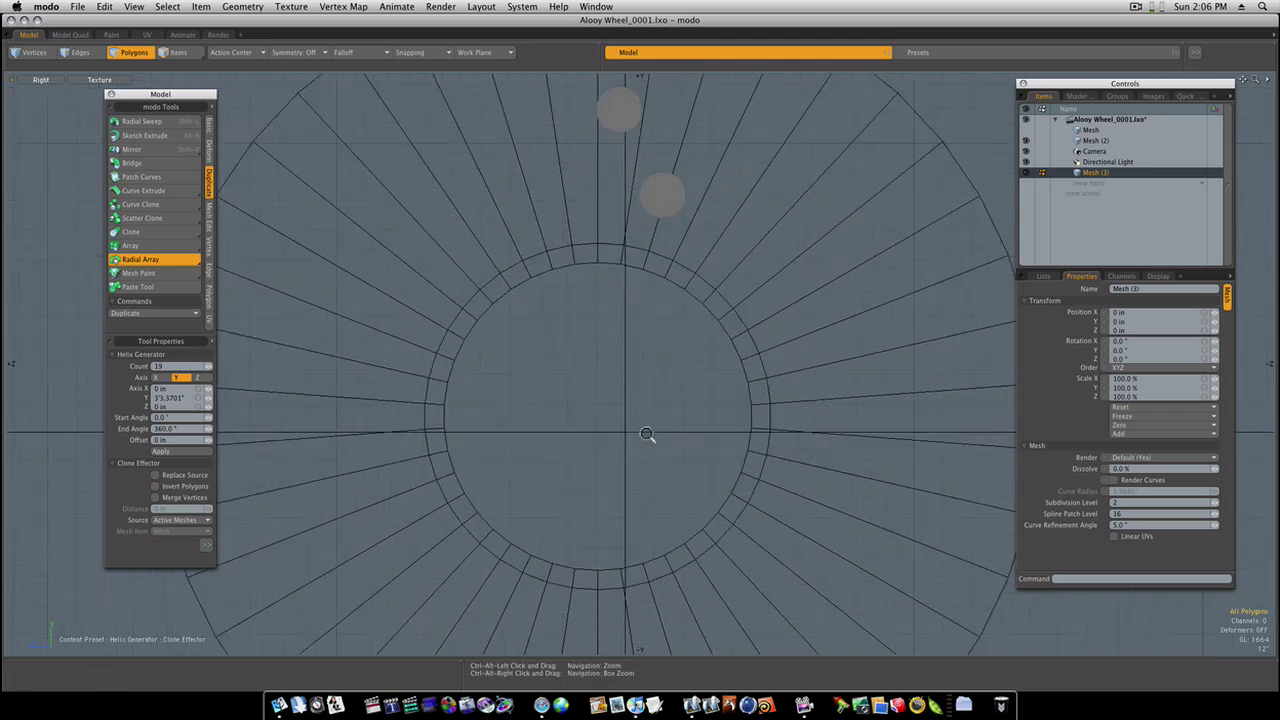
{"action": "left_click", "coordinate": [600, 374]}
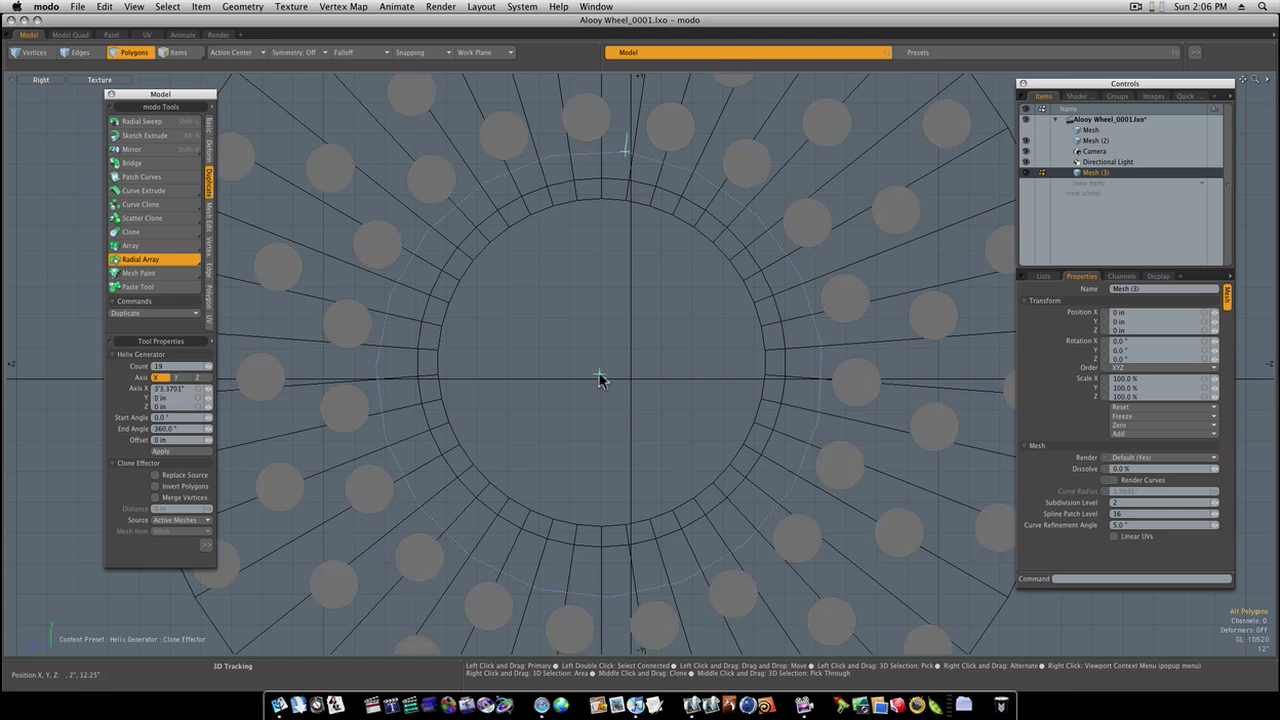
{"action": "scroll", "coordinate": [590, 376], "scroll_direction": "down", "scroll_amount": 5}
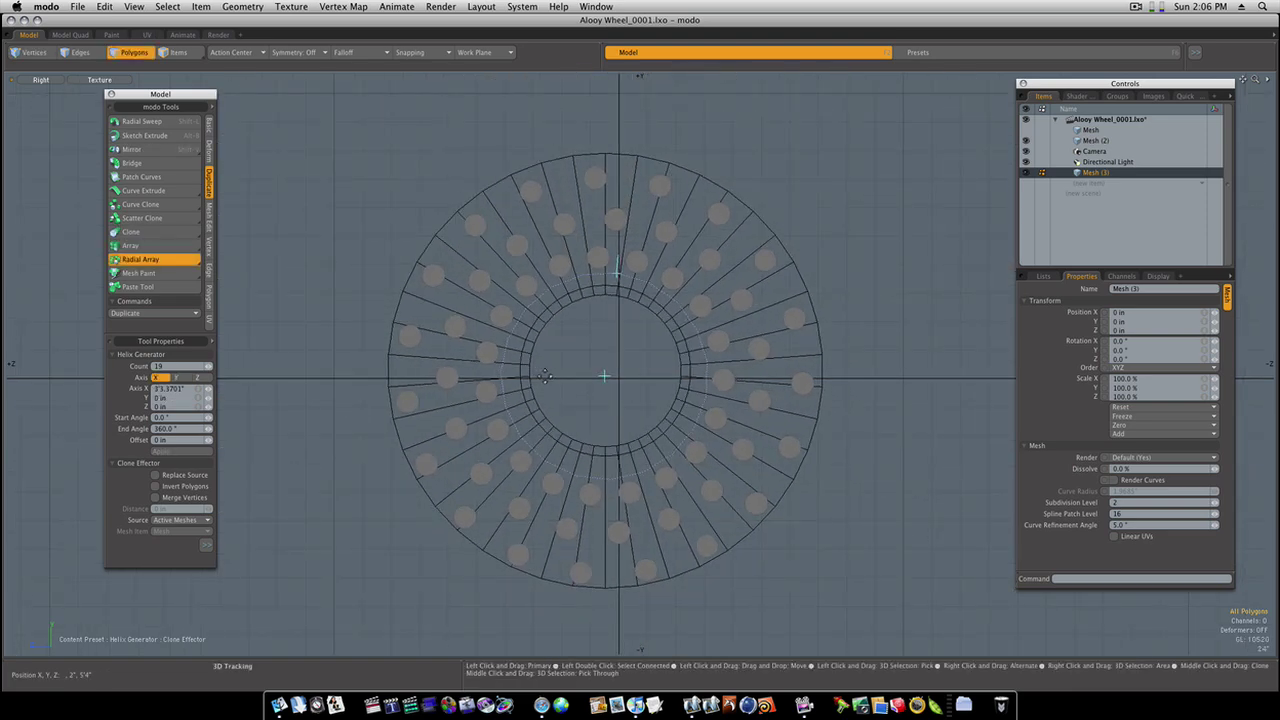
{"action": "key", "text": "space"}
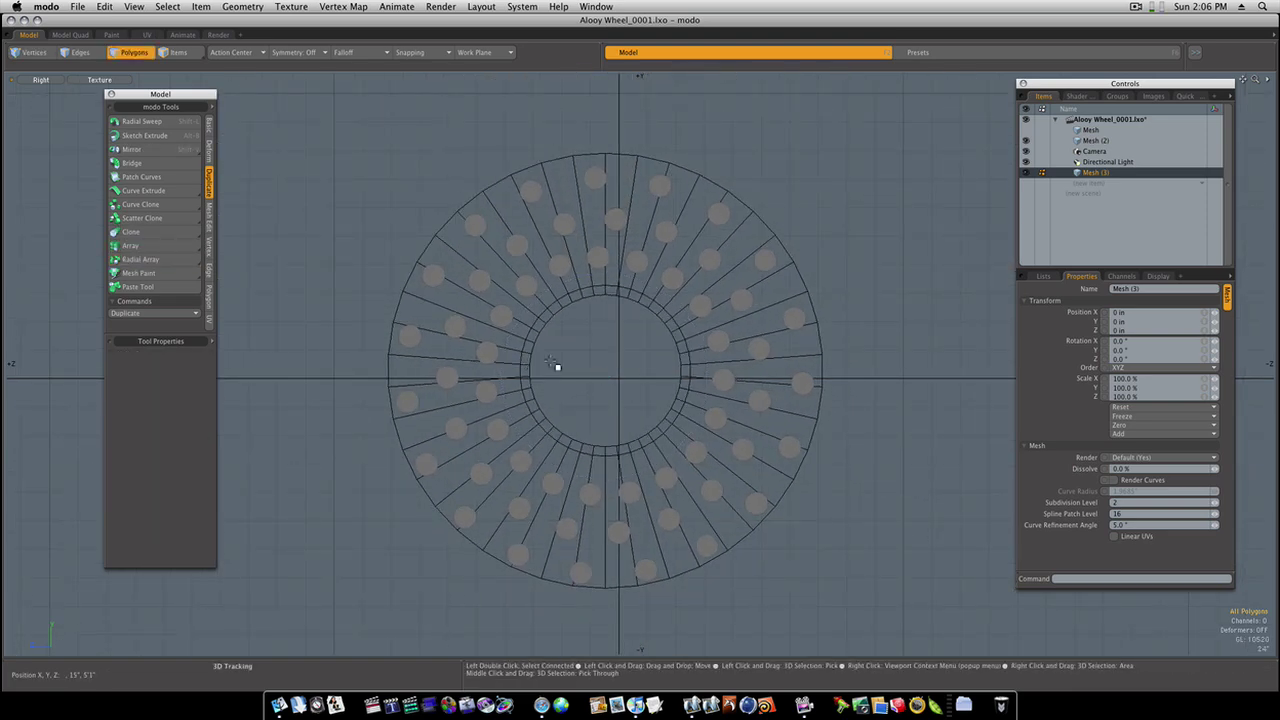
Move Mesh (3) directly below Mesh (2) in the item order and make the disc mesh, Mesh (2), the active layer.
{"action": "left_click", "coordinate": [1085, 141]}
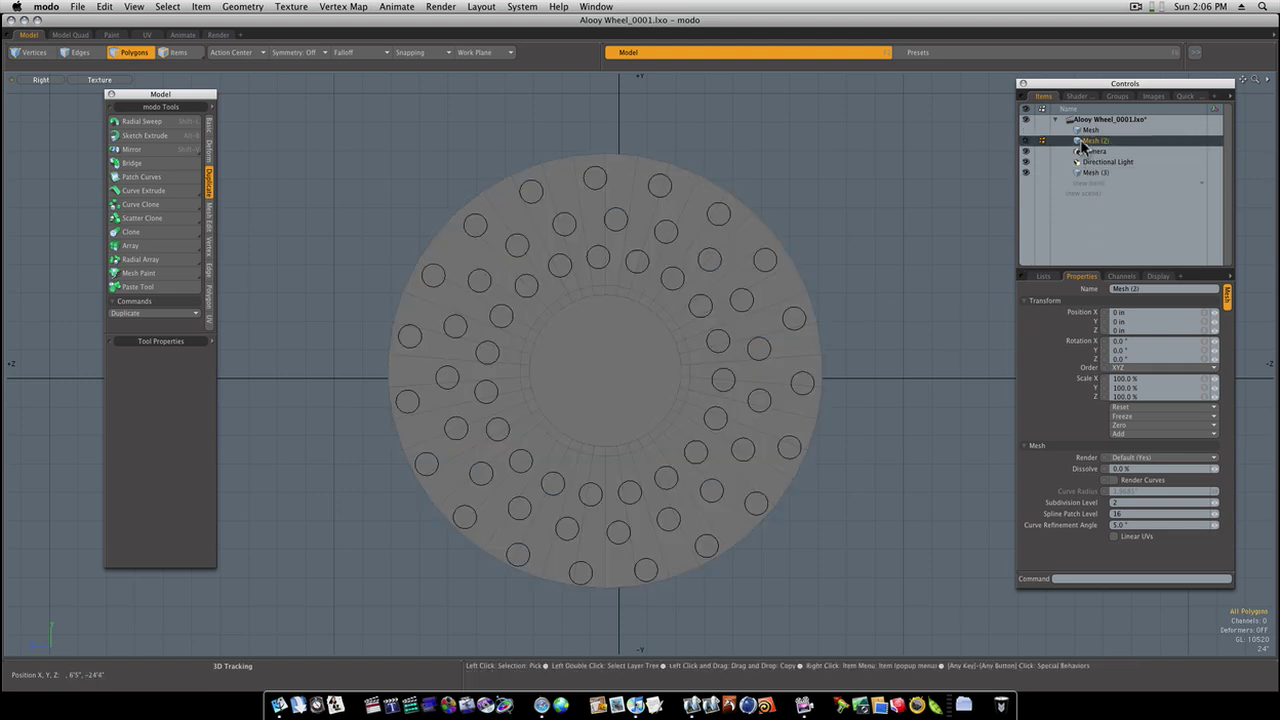
{"action": "left_click_drag", "start_coordinate": [1083, 173], "coordinate": [1085, 145]}
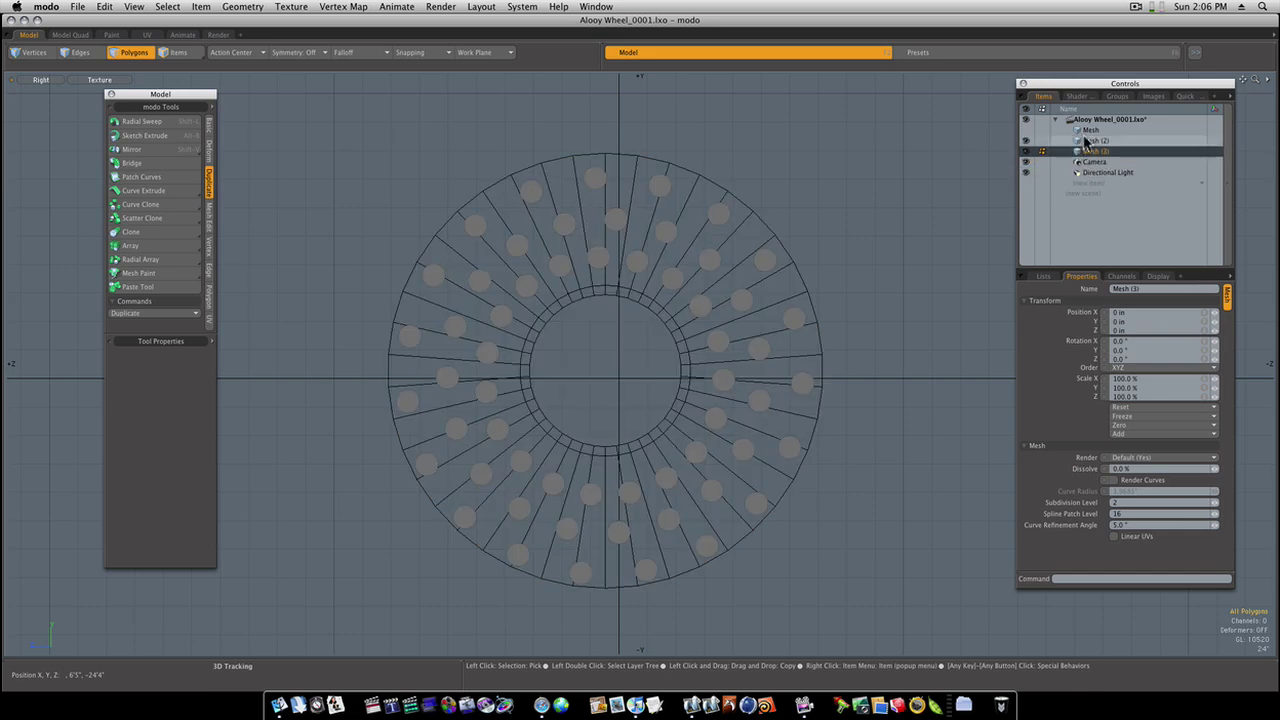
{"action": "left_click", "coordinate": [1087, 141]}
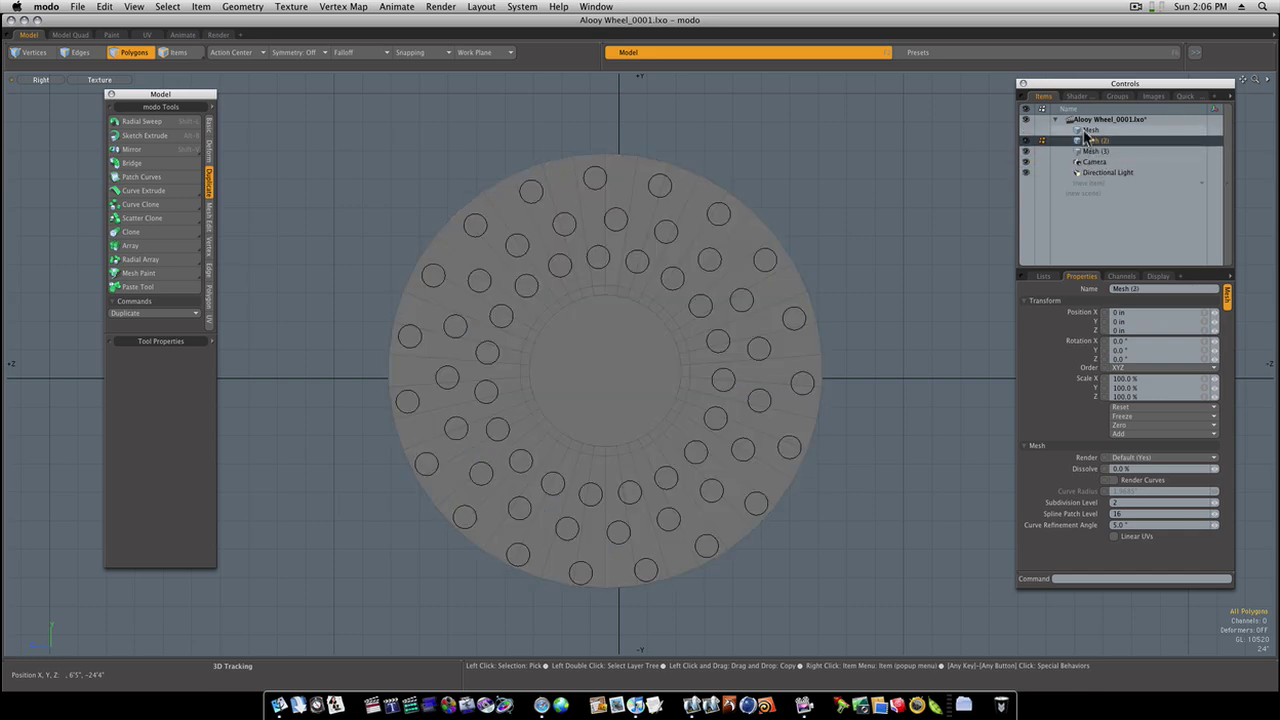
{"action": "left_click", "coordinate": [1084, 131]}
{"action": "left_click", "coordinate": [1088, 141]}
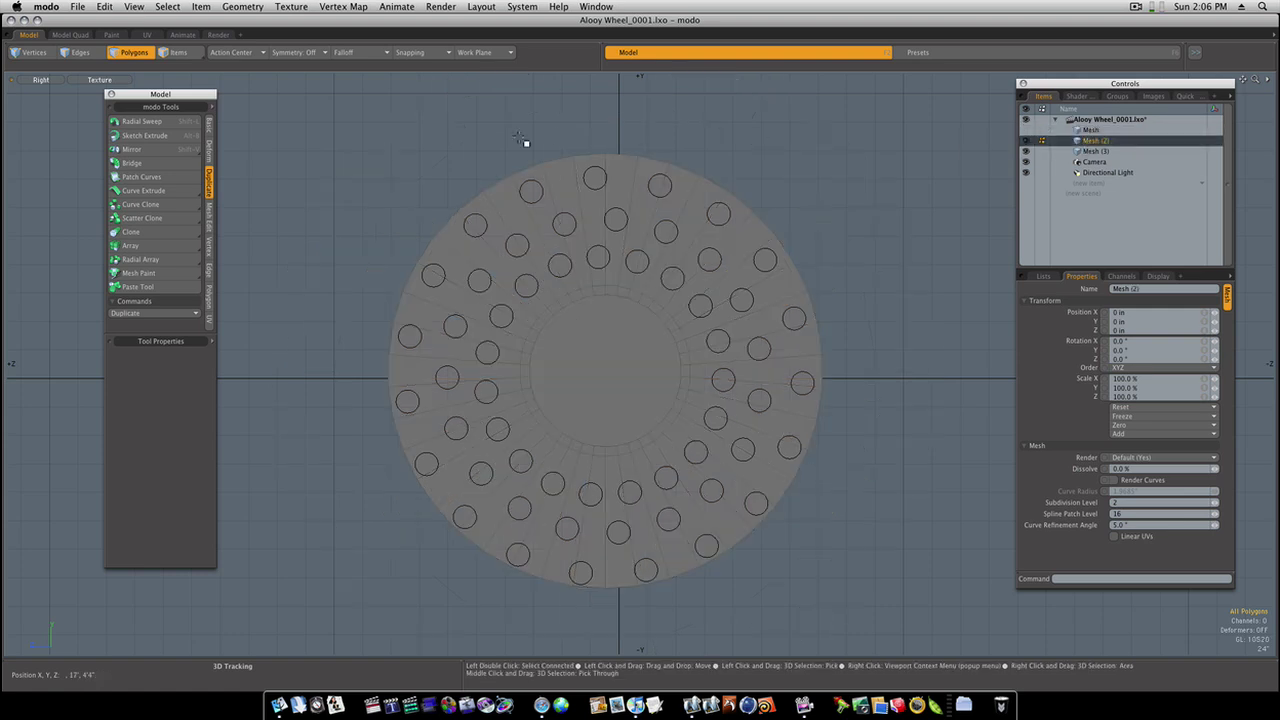
Cut the cylinders out of the disc with a Boolean, using operation Subtract and drive mesh Background.
{"action": "left_click", "coordinate": [209, 218]}
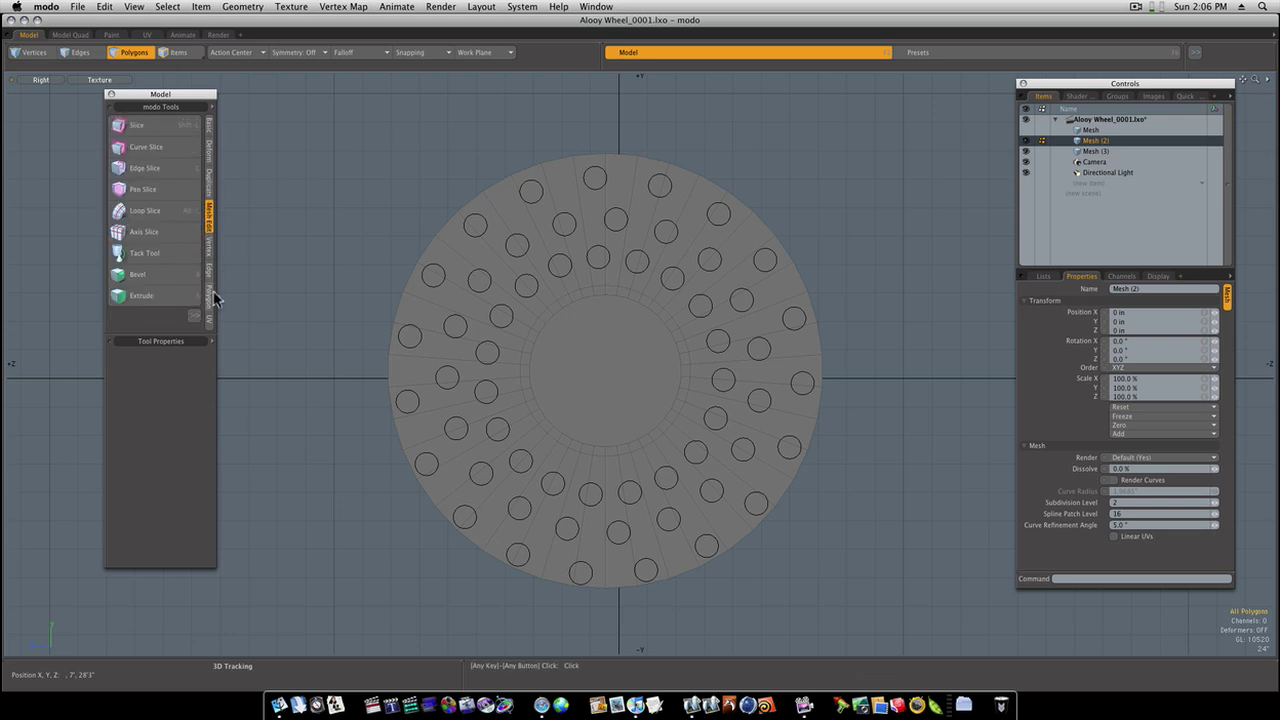
{"action": "left_click", "coordinate": [210, 298]}
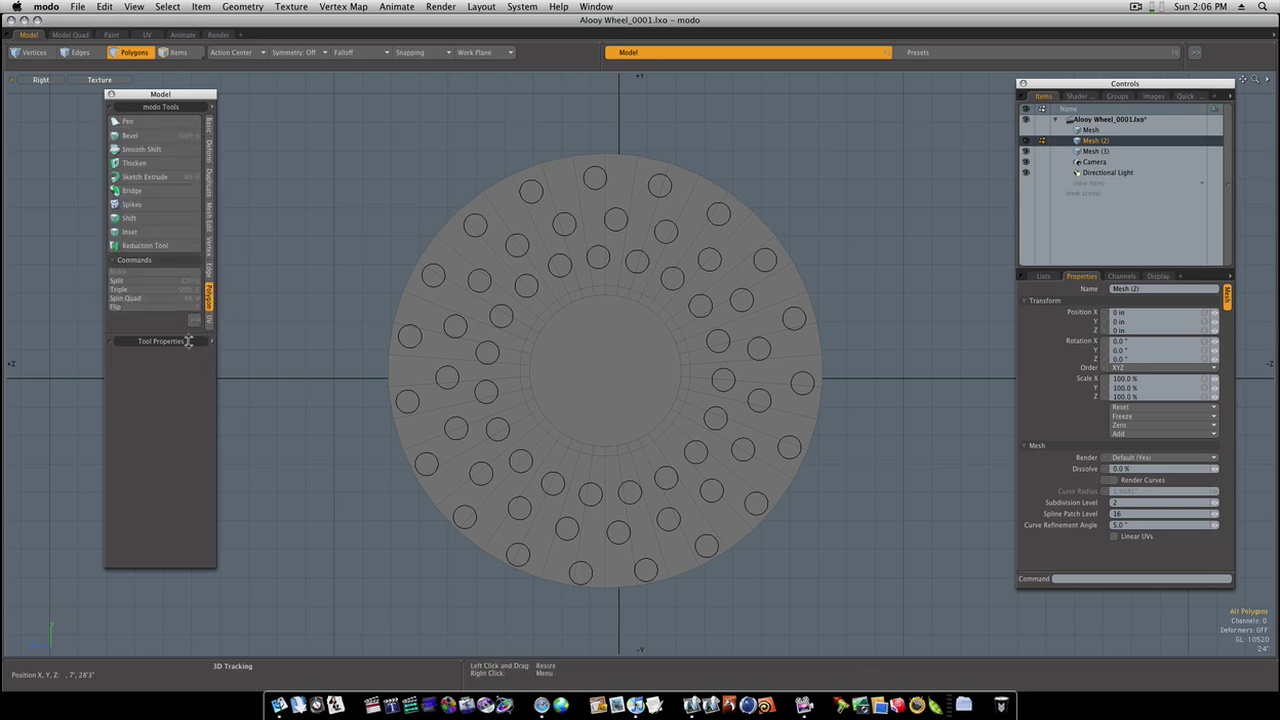
{"action": "left_click_drag", "start_coordinate": [185, 335], "coordinate": [186, 386]}
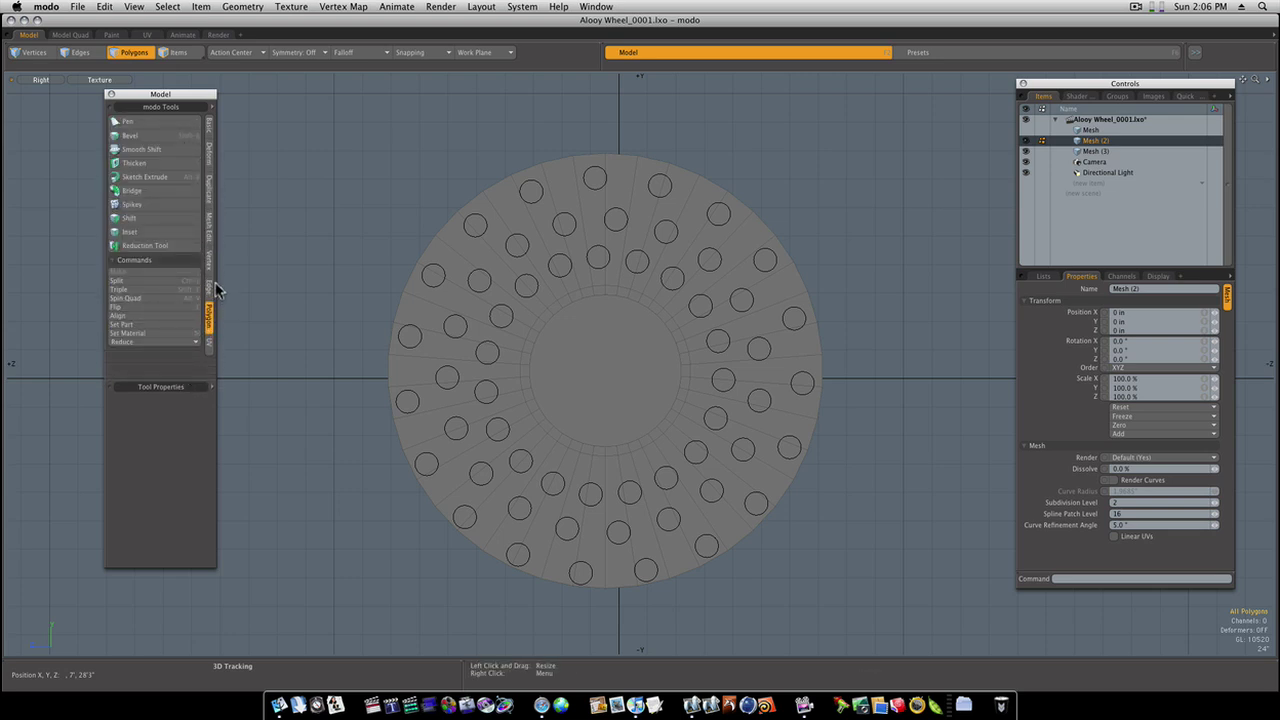
{"action": "left_click", "coordinate": [210, 230]}
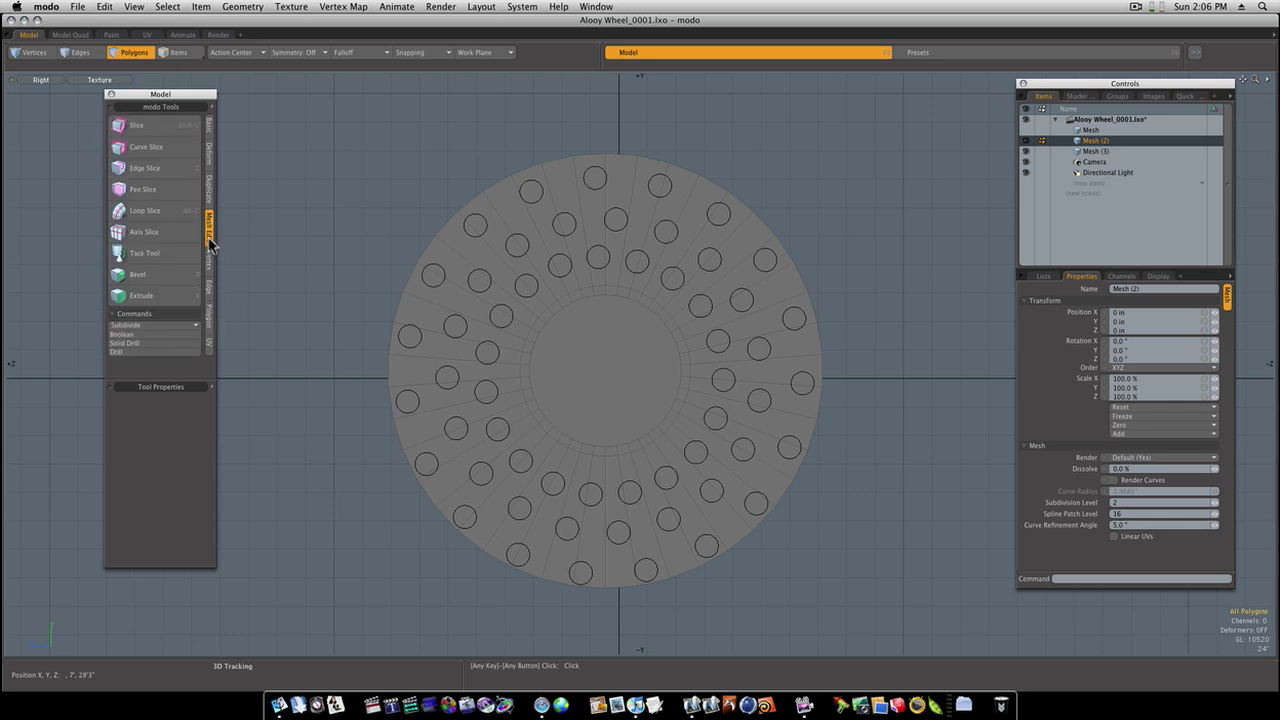
{"action": "left_click", "coordinate": [154, 334]}
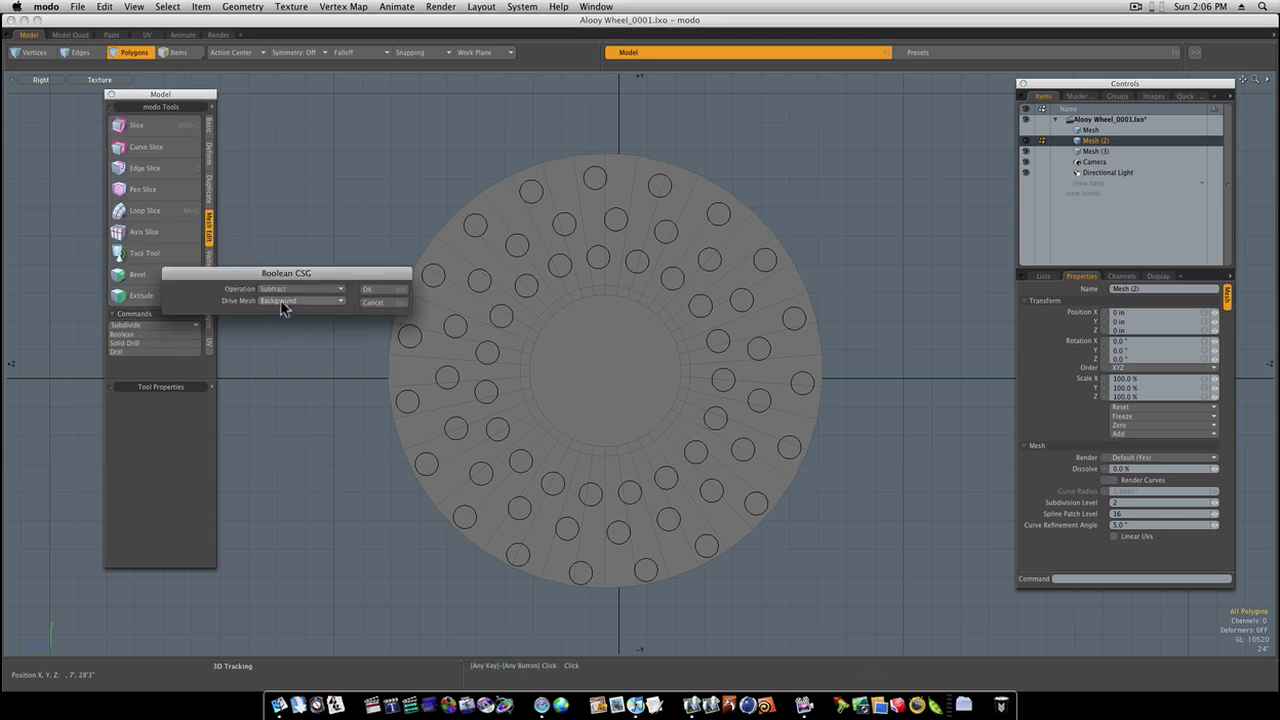
{"action": "left_click", "coordinate": [366, 292]}
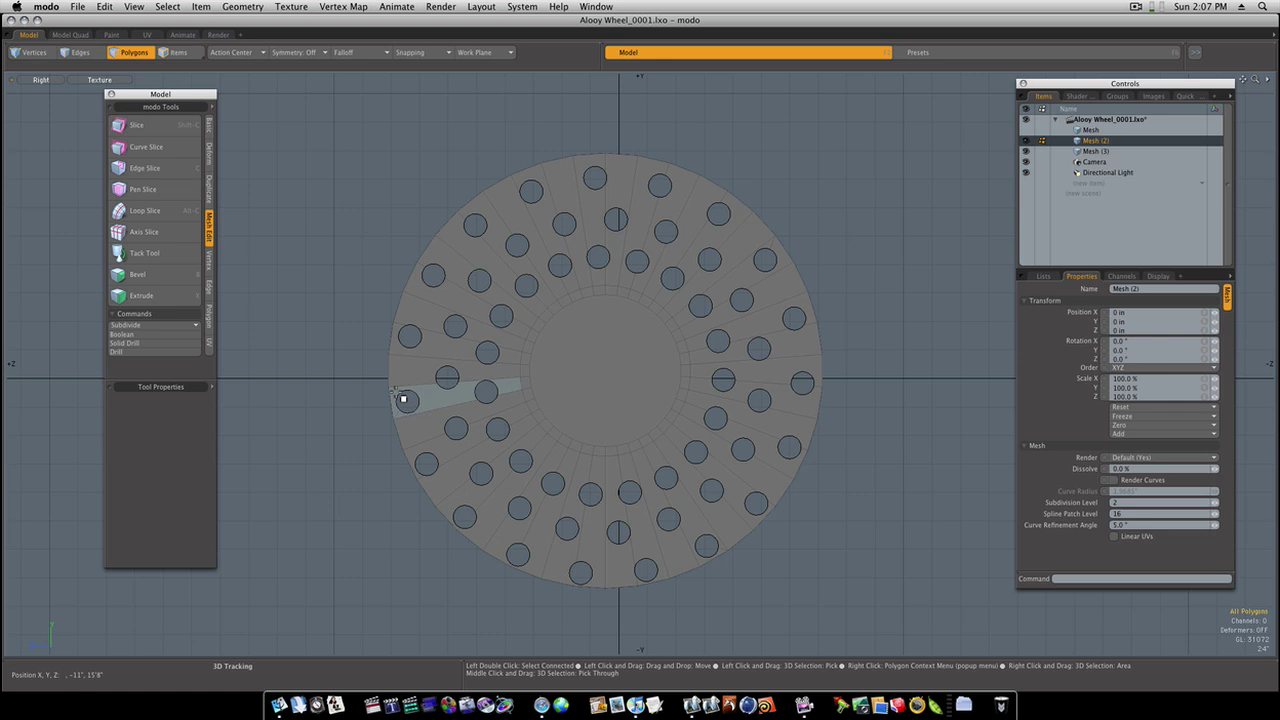
In the Perspective view, hide the cylinder mesh, Mesh (3), and turn the drilled disc to face the camera.
{"action": "key", "text": "ctrl+space"}
{"action": "left_click", "coordinate": [419, 381]}
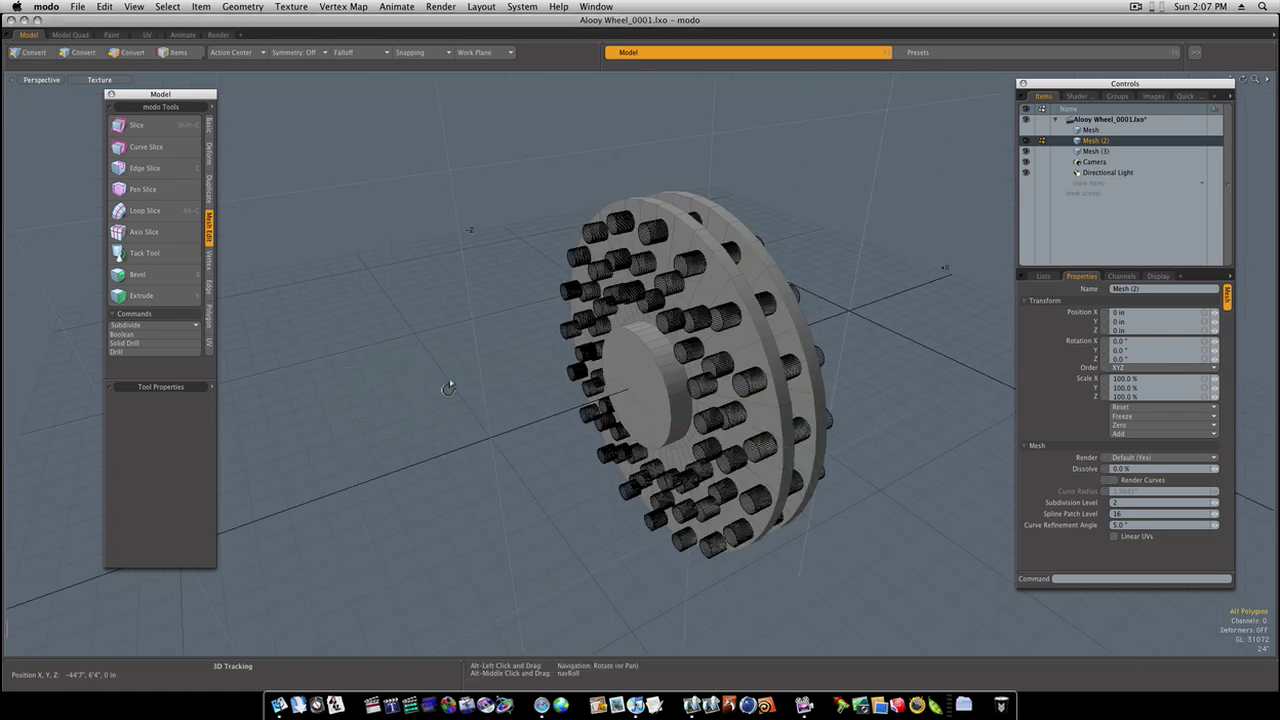
{"action": "left_click_drag", "start_coordinate": [448, 388], "coordinate": [614, 360], "text": "alt"}
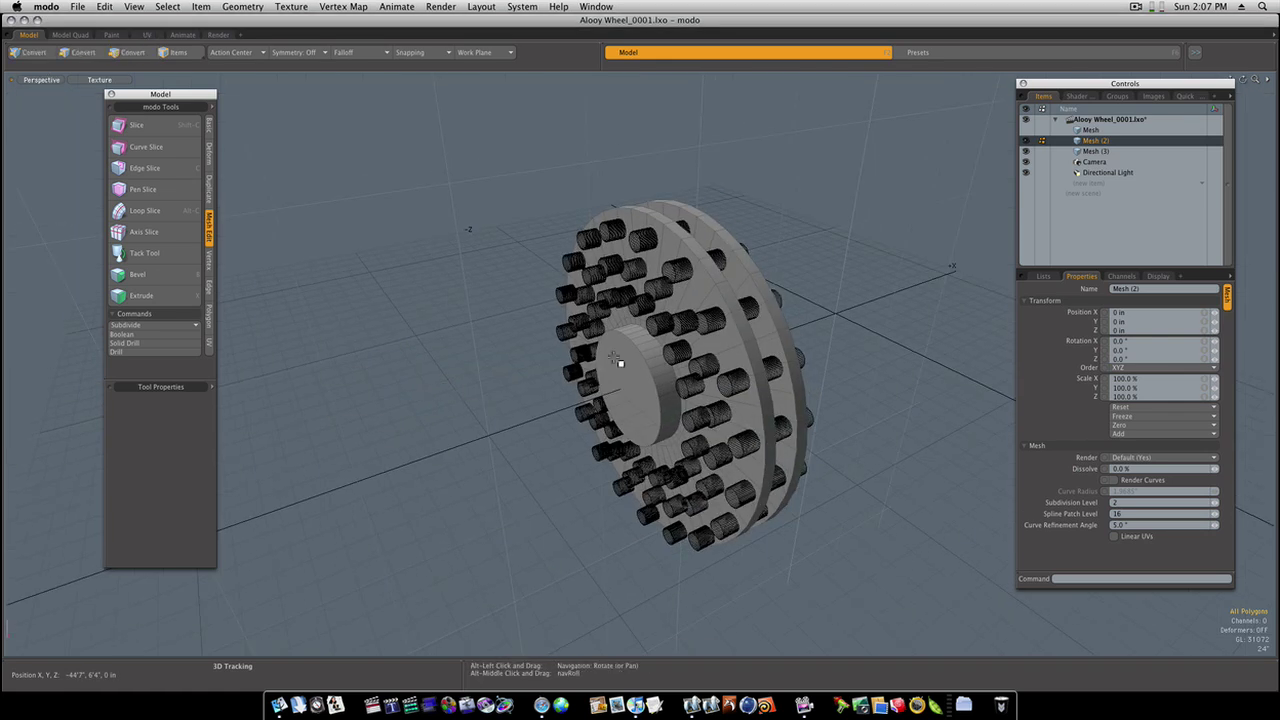
{"action": "left_click", "coordinate": [1025, 150]}
{"action": "left_click_drag", "start_coordinate": [966, 197], "coordinate": [931, 217], "text": "alt"}
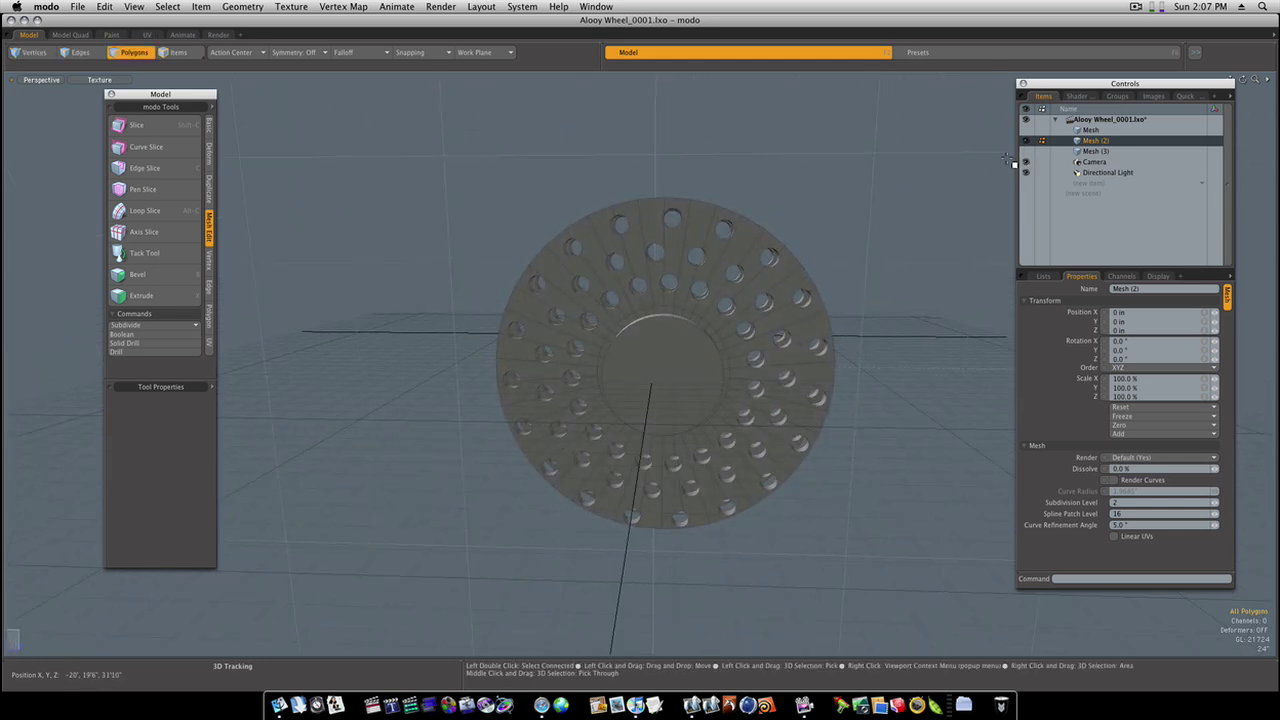
Show the wheel mesh, make it active together with Mesh (2), and turn on subdivision smoothing for all the wheel's connected polygons.
{"action": "left_click", "coordinate": [1025, 129]}
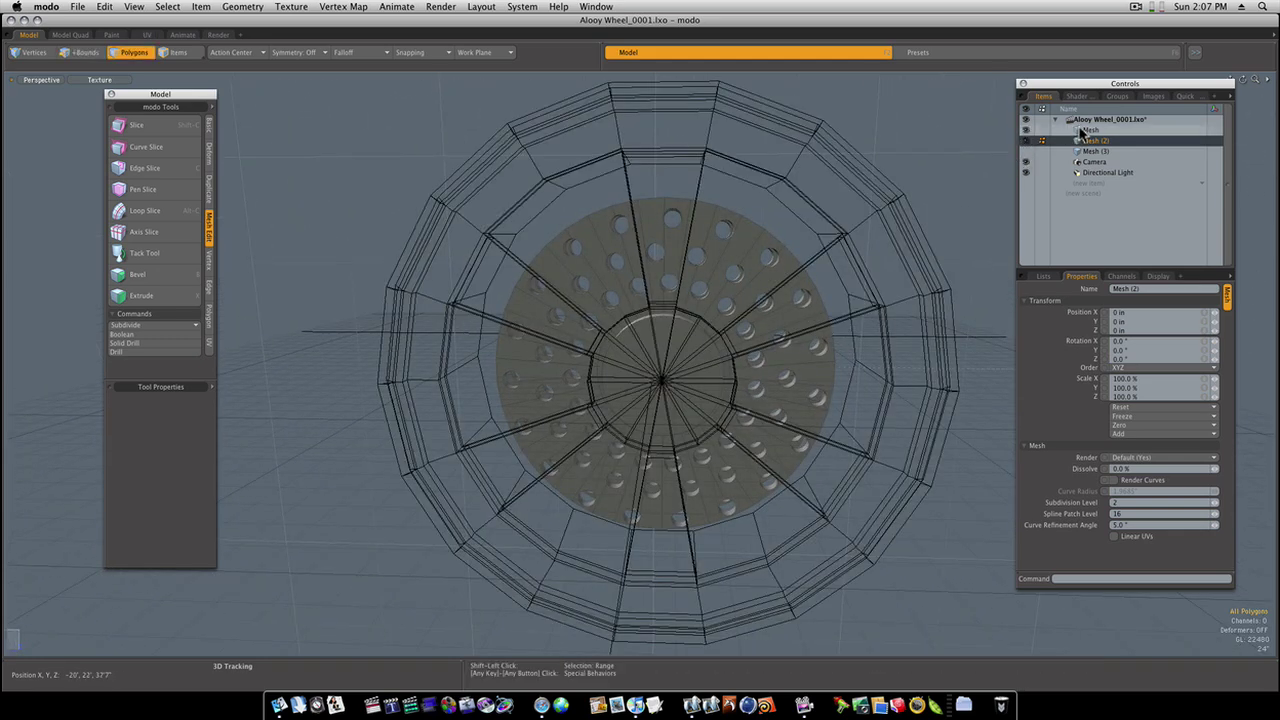
{"action": "left_click", "coordinate": [1080, 131], "text": "shift"}
{"action": "double_click", "coordinate": [870, 282]}
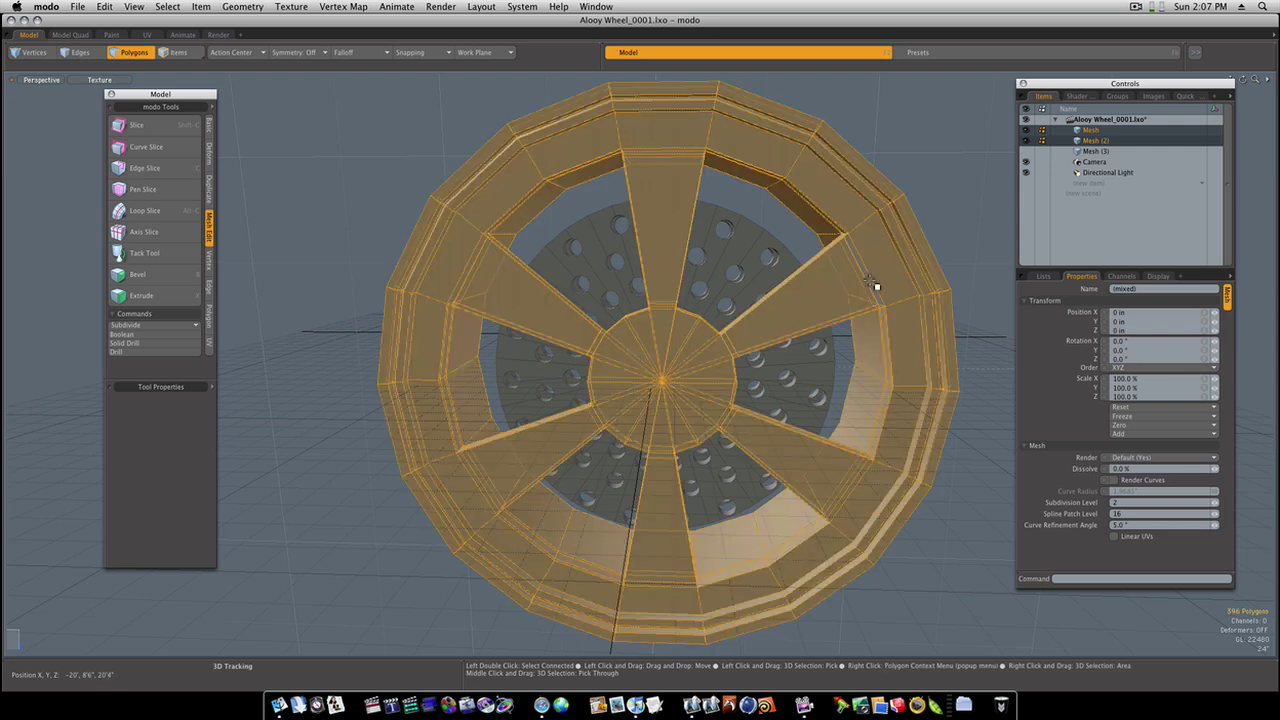
{"action": "key", "text": "Tab"}
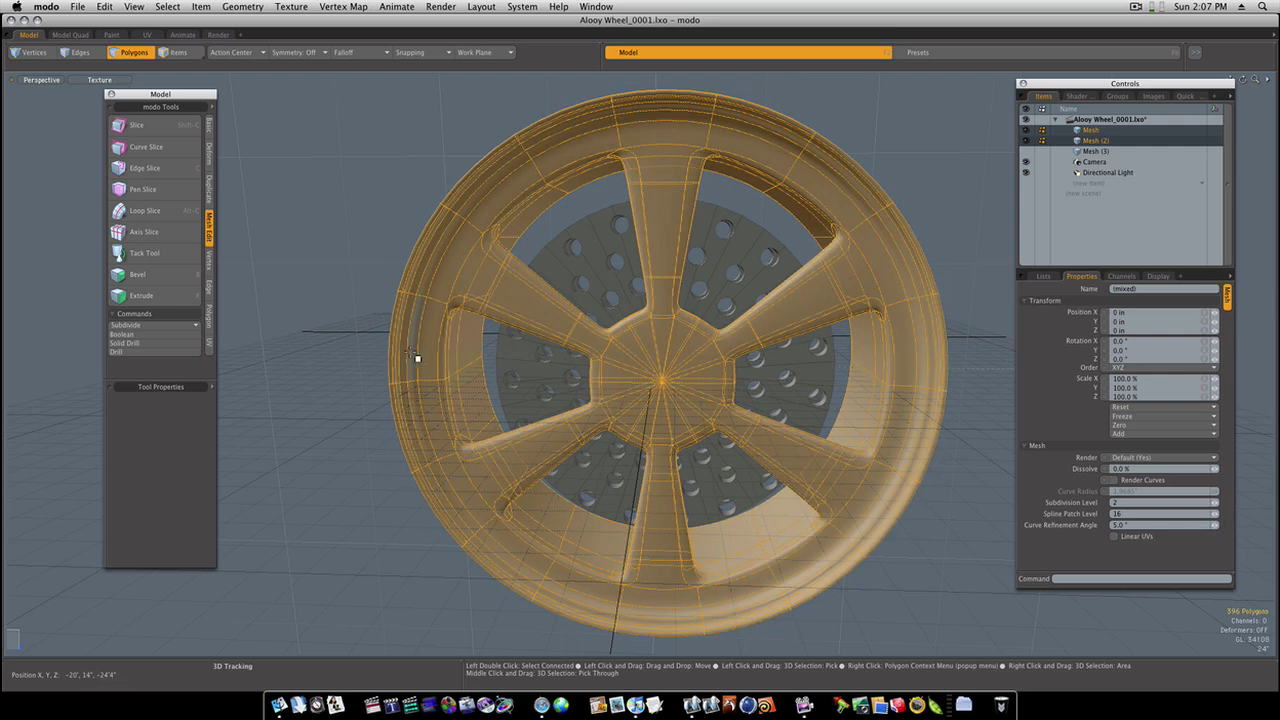
Deselect the wheel polygons, unhide the tire, and turn the complete wheel to an angled Perspective view.
{"action": "left_click", "coordinate": [393, 357]}
{"action": "left_click", "coordinate": [357, 354]}
{"action": "key", "text": "u"}
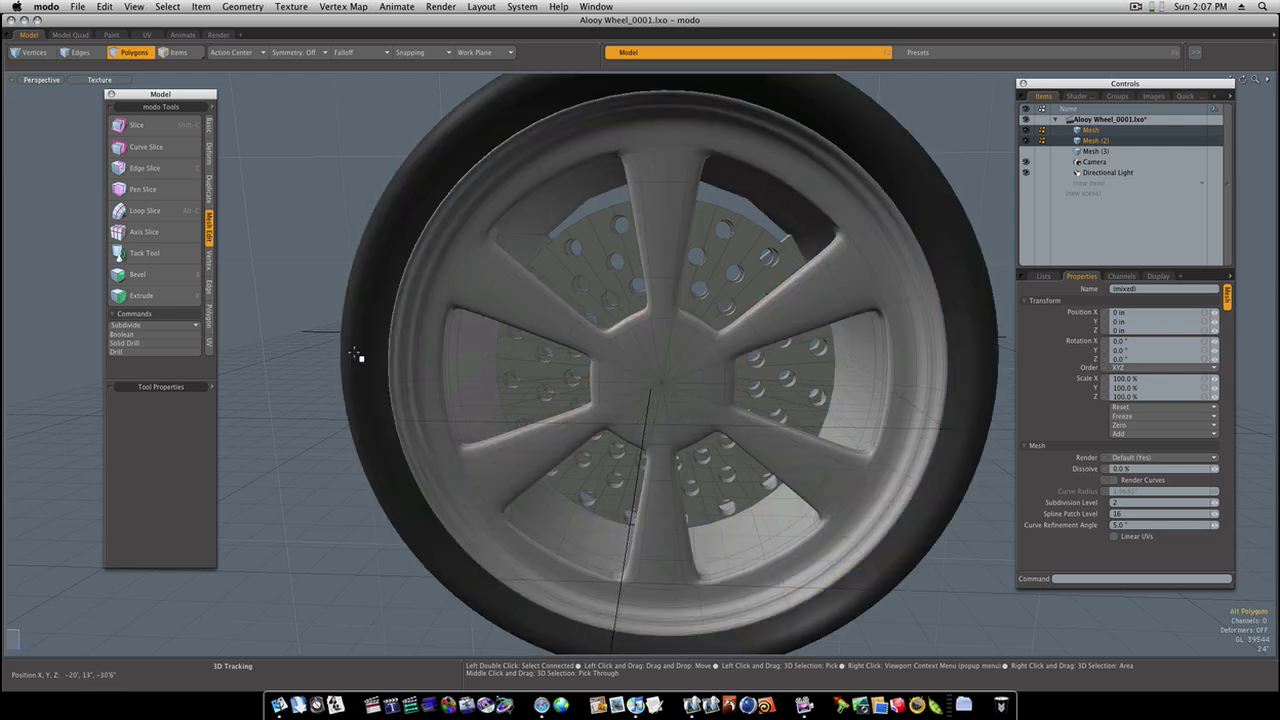
{"action": "left_click_drag", "start_coordinate": [686, 395], "coordinate": [614, 396], "text": "ctrl+alt"}
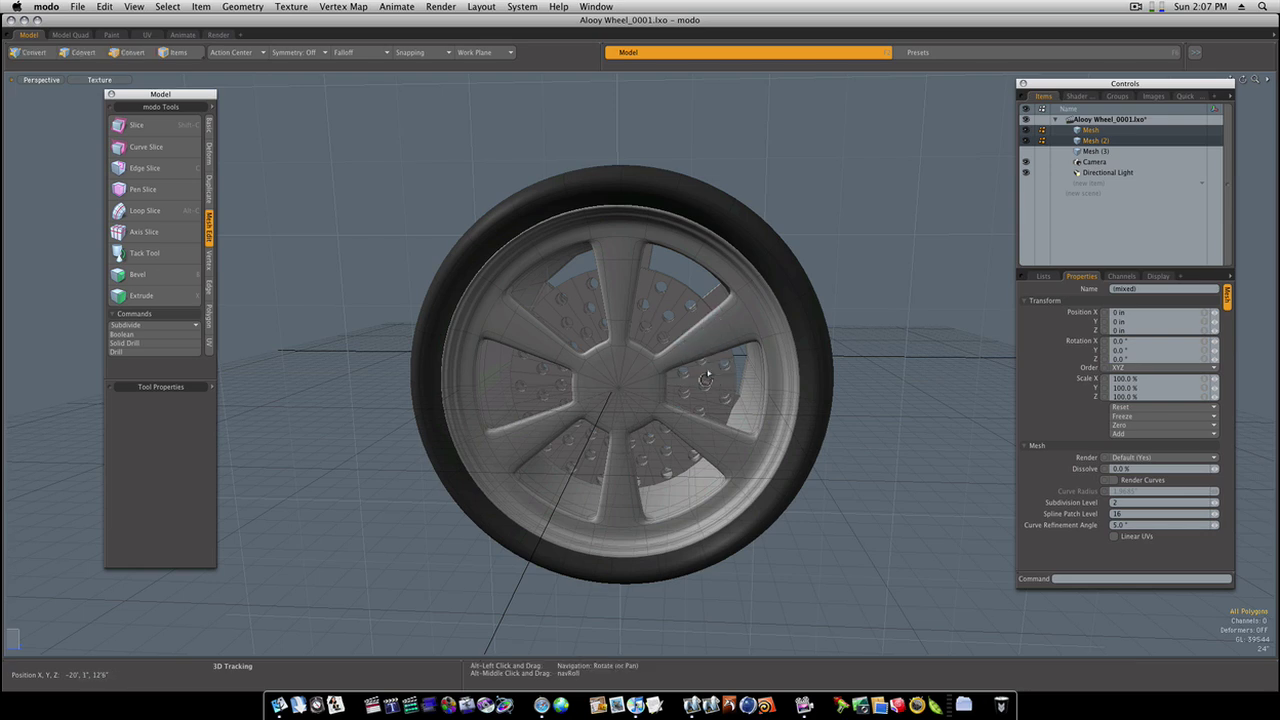
{"action": "mouse_move", "coordinate": [717, 380]}
{"action": "left_mouse_down", "text": "alt"}
{"action": "mouse_move", "coordinate": [749, 374]}
{"action": "mouse_move", "coordinate": [640, 386]}
{"action": "mouse_move", "coordinate": [708, 390]}
{"action": "left_mouse_up", "text": "alt"}
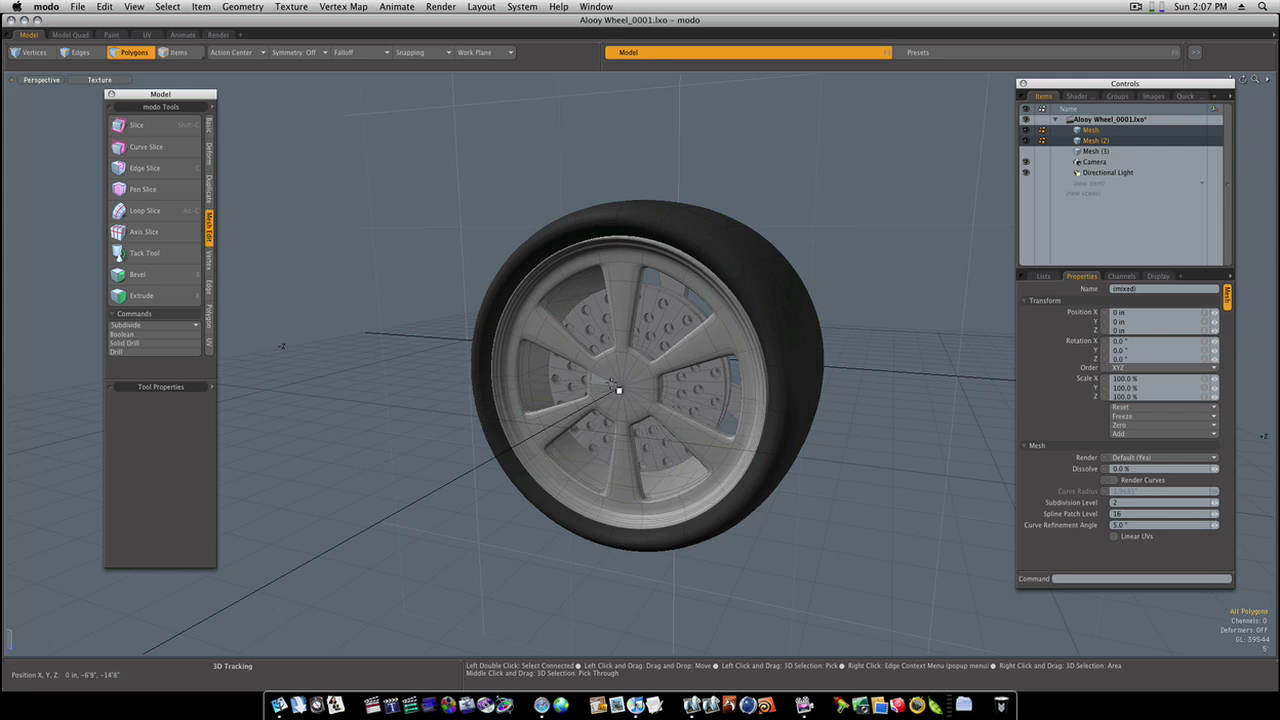
{"action": "double_click", "coordinate": [625, 388]}
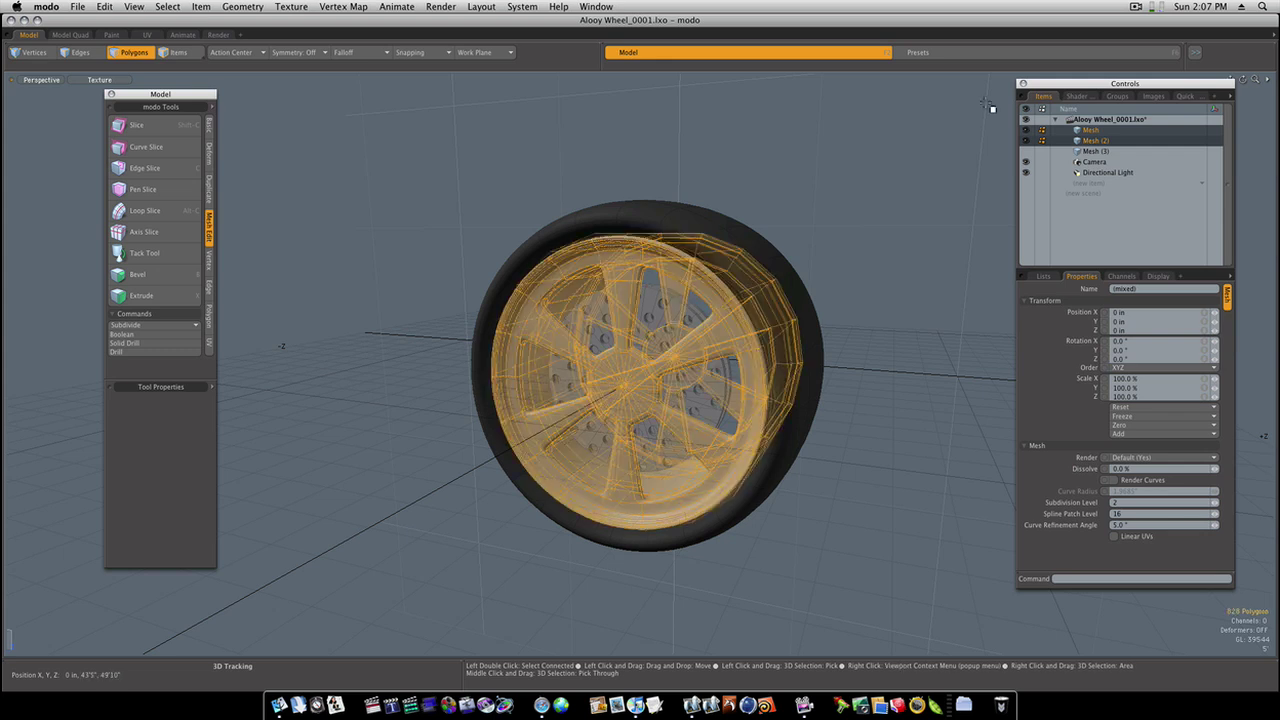
{"action": "left_click", "coordinate": [950, 58]}
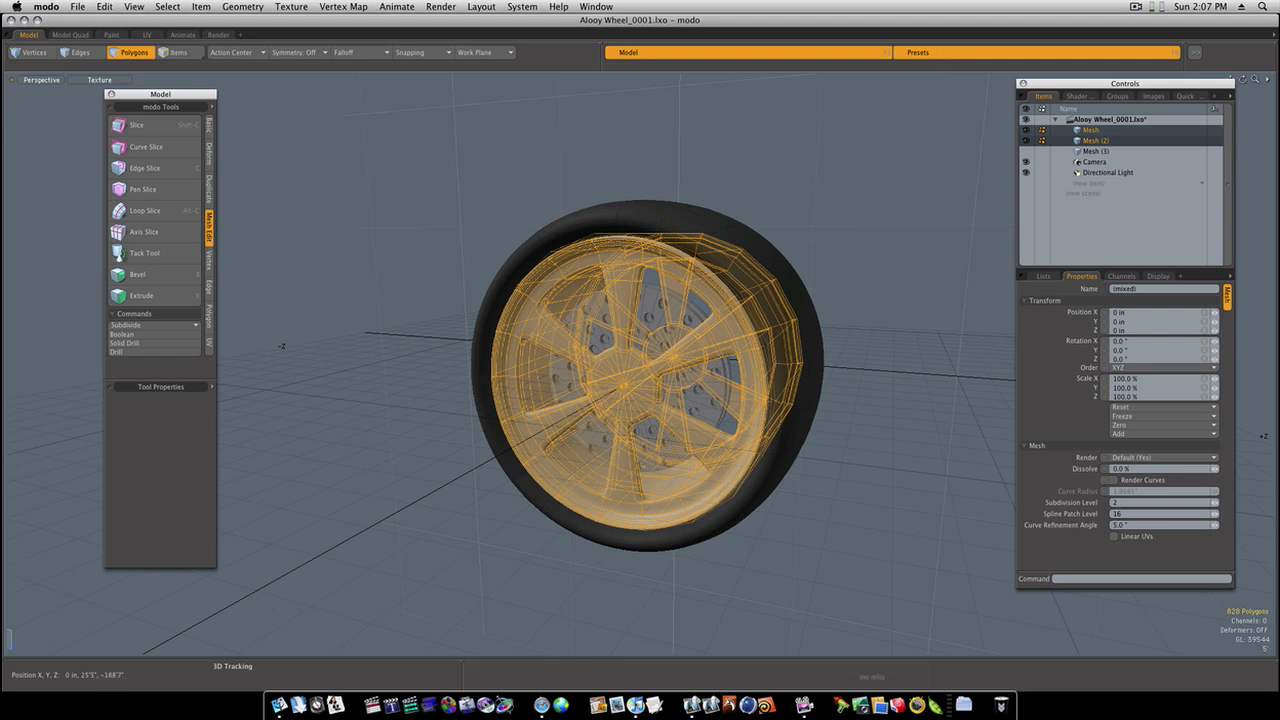
{"action": "key", "text": "1"}
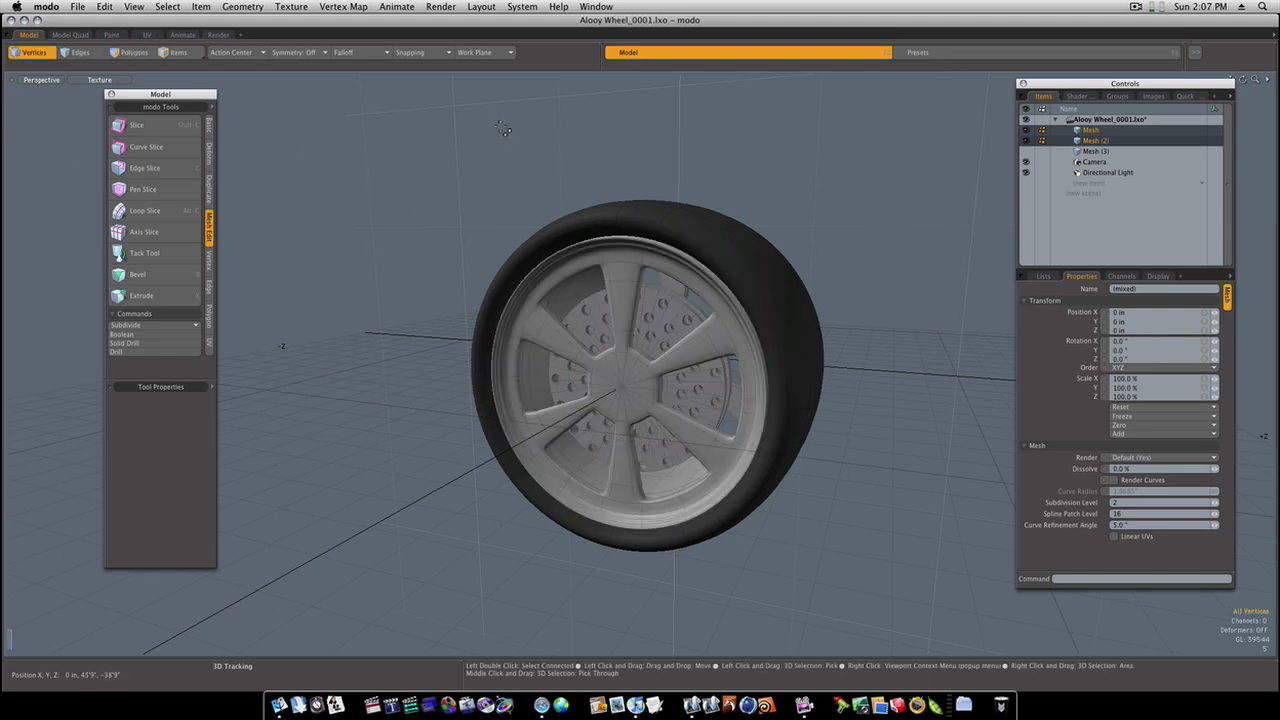
{"action": "left_click_drag", "start_coordinate": [503, 135], "coordinate": [605, 360], "text": "alt"}
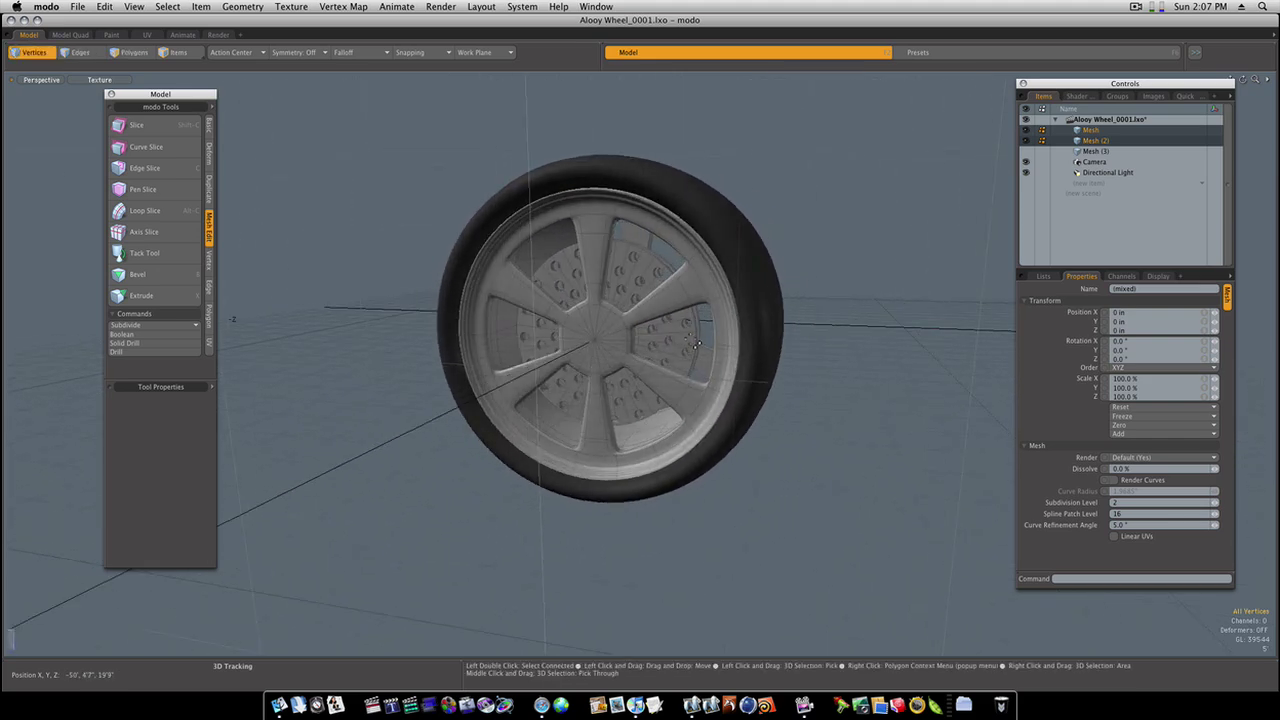